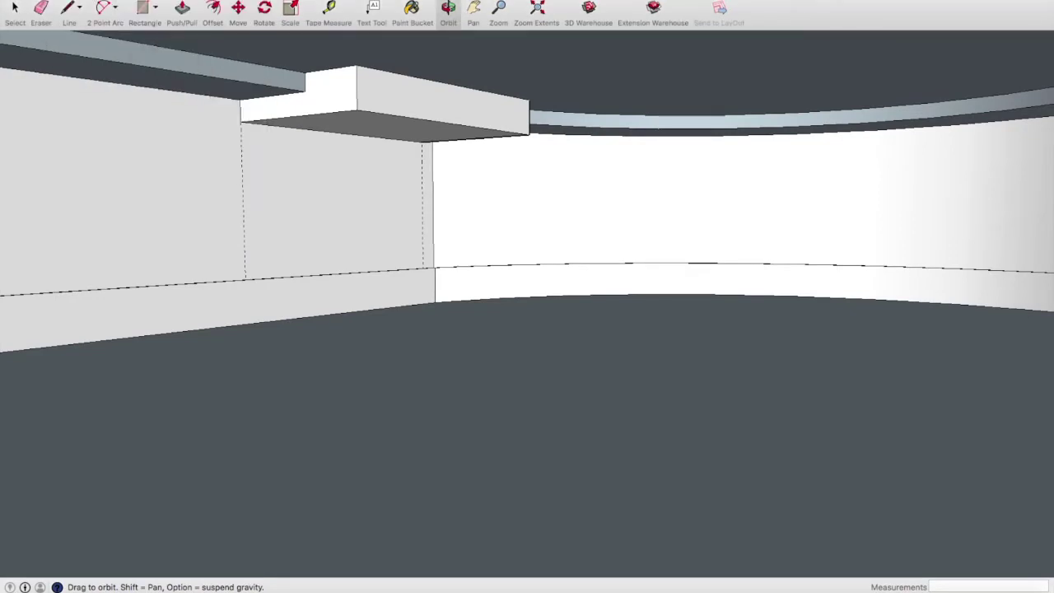
Step: Start stretching the crown molding along the green axis toward the soffit box
click(99, 0)
mouse_move(125, 143)
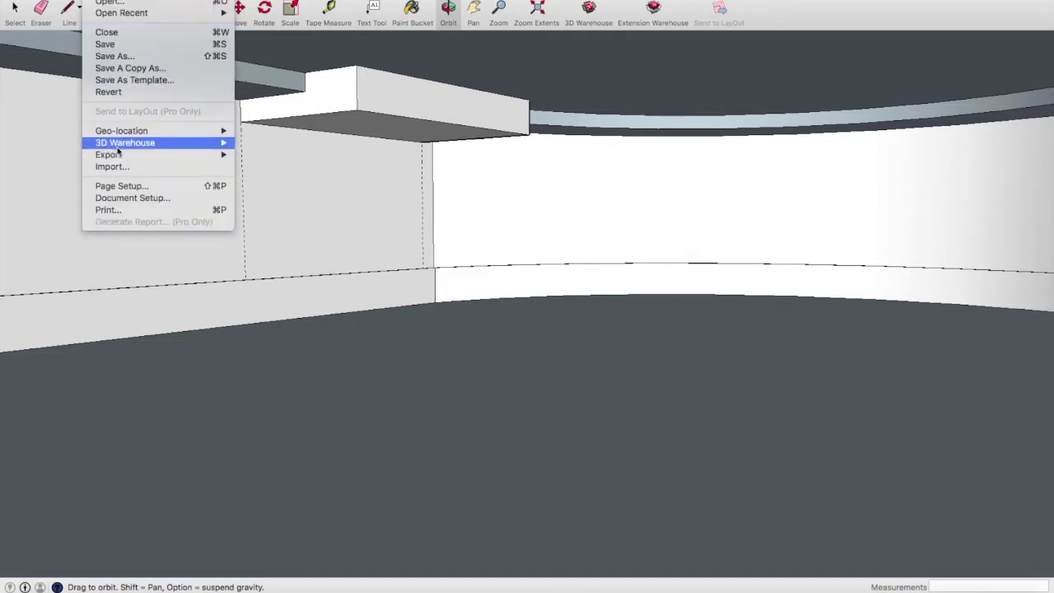
click(295, 152)
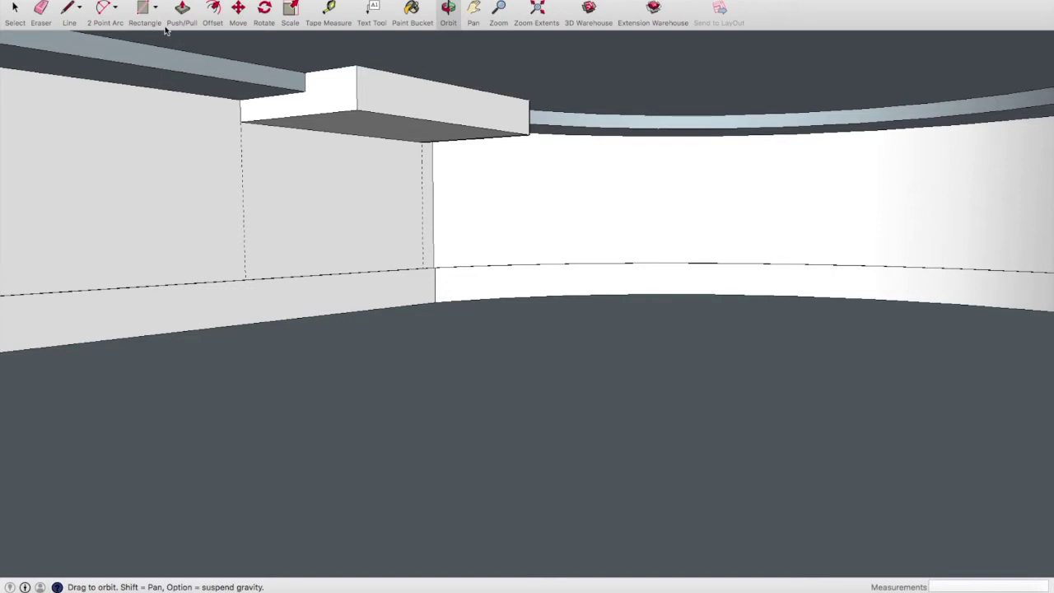
click(329, 65)
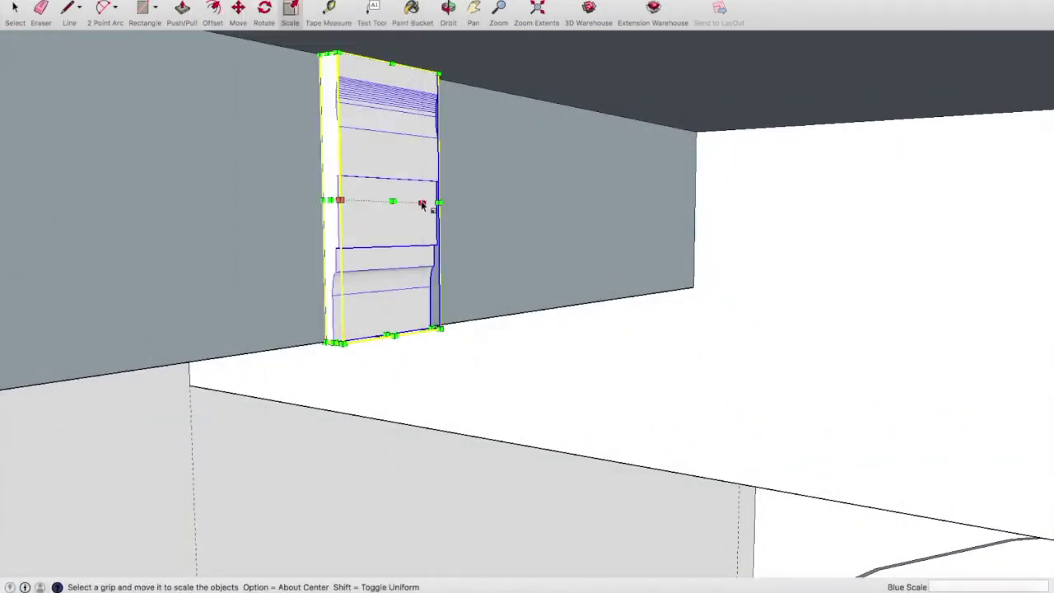
drag(430, 202, 703, 276)
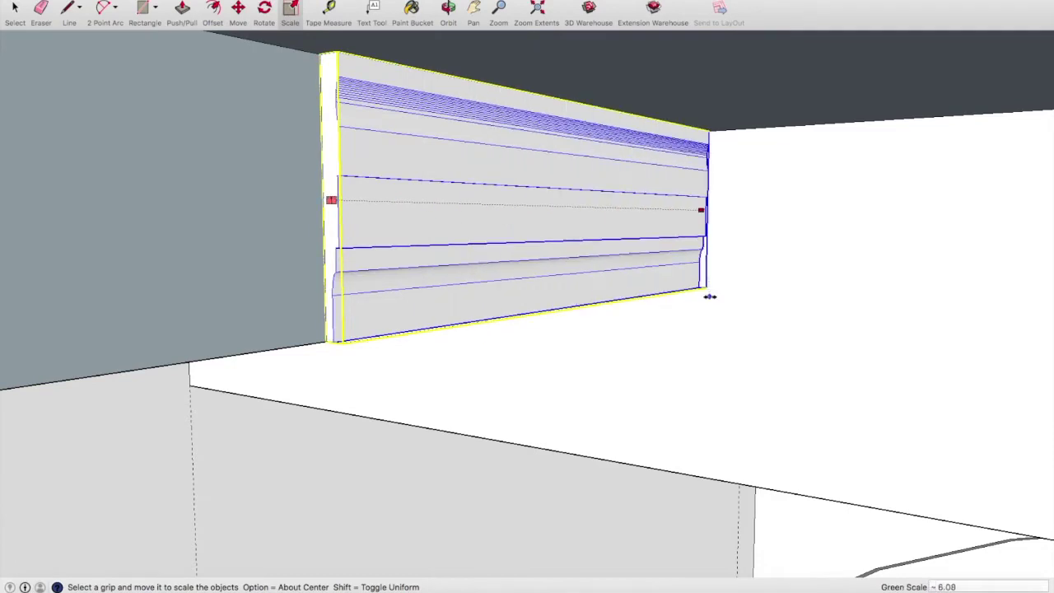
scroll(703, 276, down, 3)
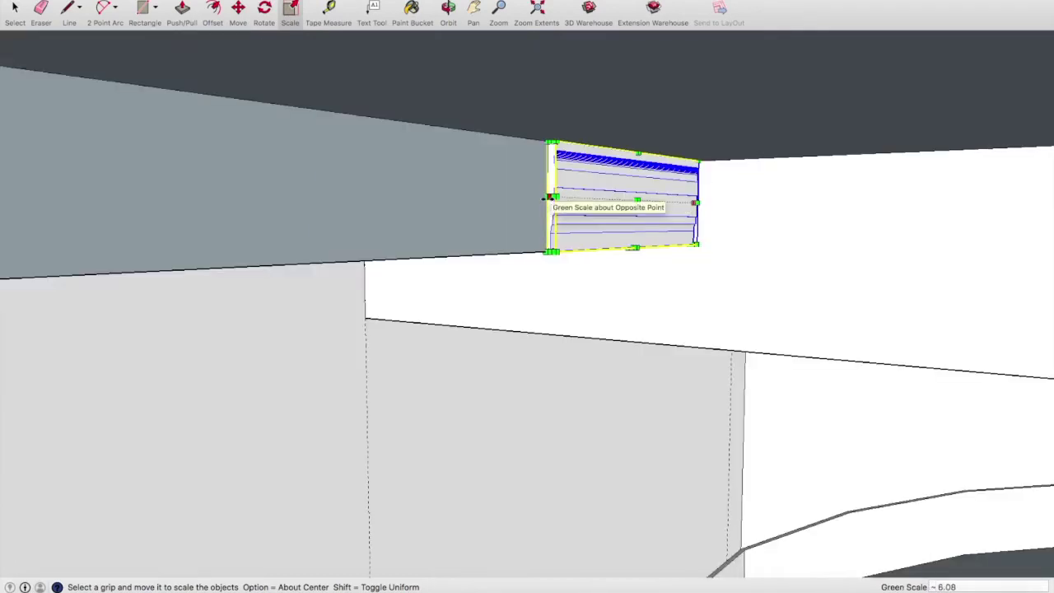
click(549, 206)
scroll(408, 211, up, 2)
scroll(407, 211, down, 5)
mouse_move(376, 212)
mouse_down()
mouse_move(40, 233)
mouse_move(25, 222)
mouse_up()
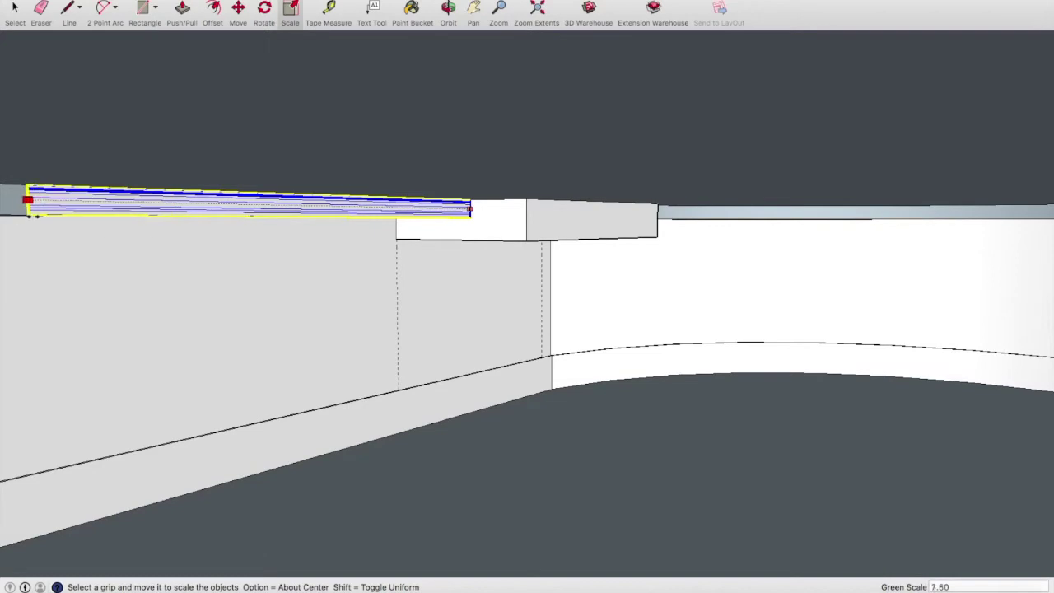
Step: Scale the molding to 2.00 along the green axis so it runs along the wall top
click(475, 9)
drag(396, 228, 504, 170)
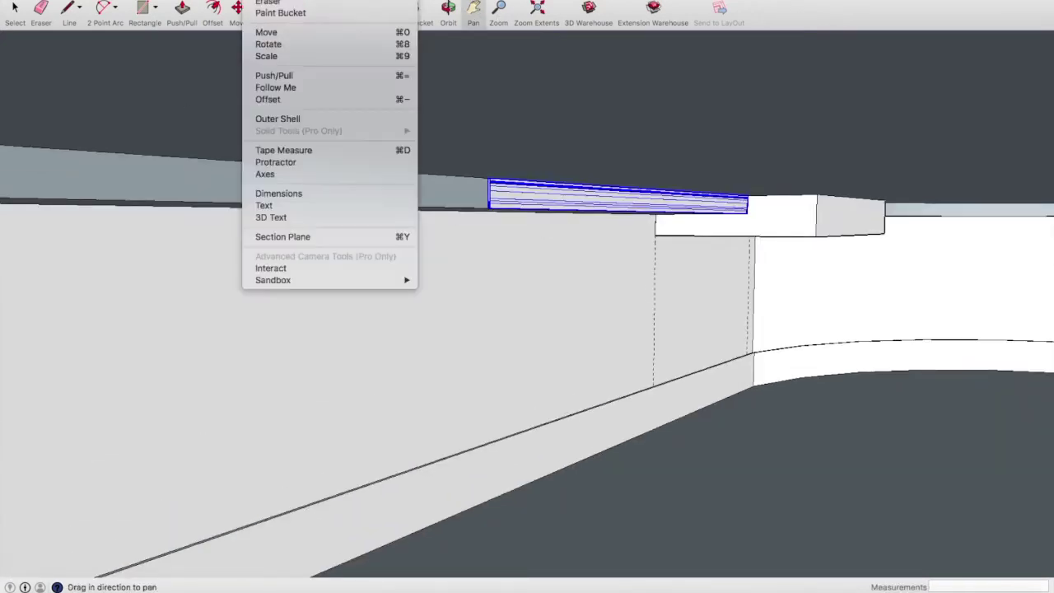
click(264, 57)
scroll(490, 199, up, 2)
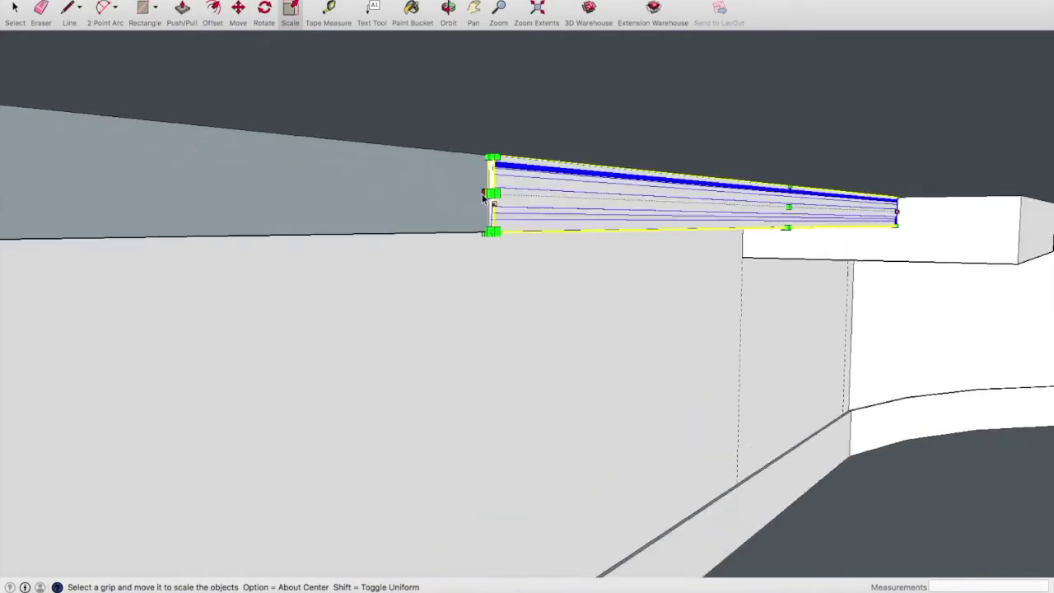
scroll(490, 199, up, 2)
scroll(493, 201, up, 2)
scroll(497, 203, up, 2)
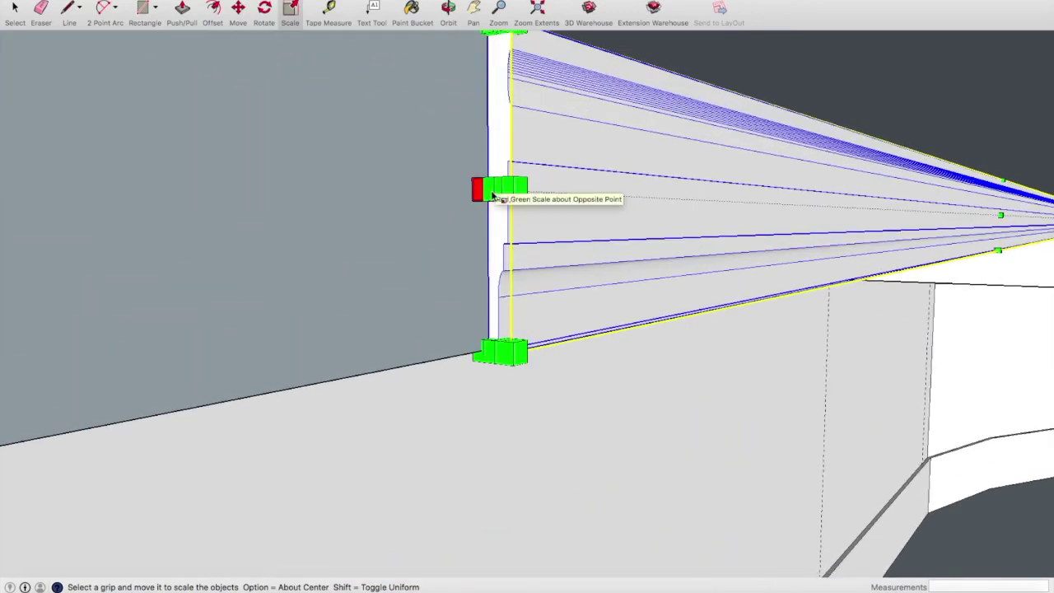
scroll(495, 191, down, 2)
scroll(494, 191, down, 2)
scroll(494, 190, down, 2)
scroll(494, 190, down, 2)
drag(495, 190, 98, 199)
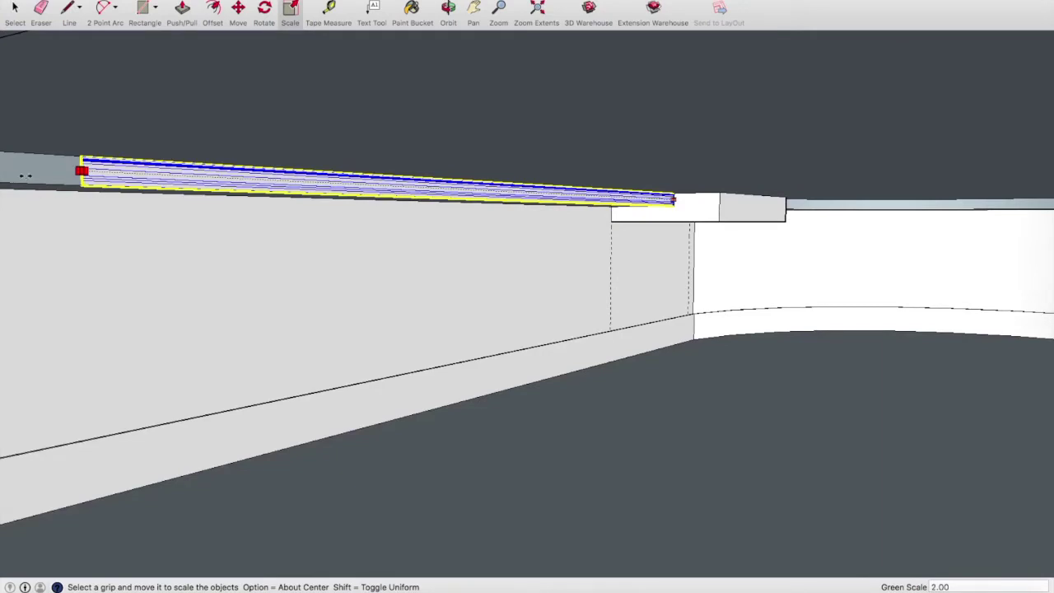
scroll(783, 205, up, 2)
scroll(843, 234, up, 2)
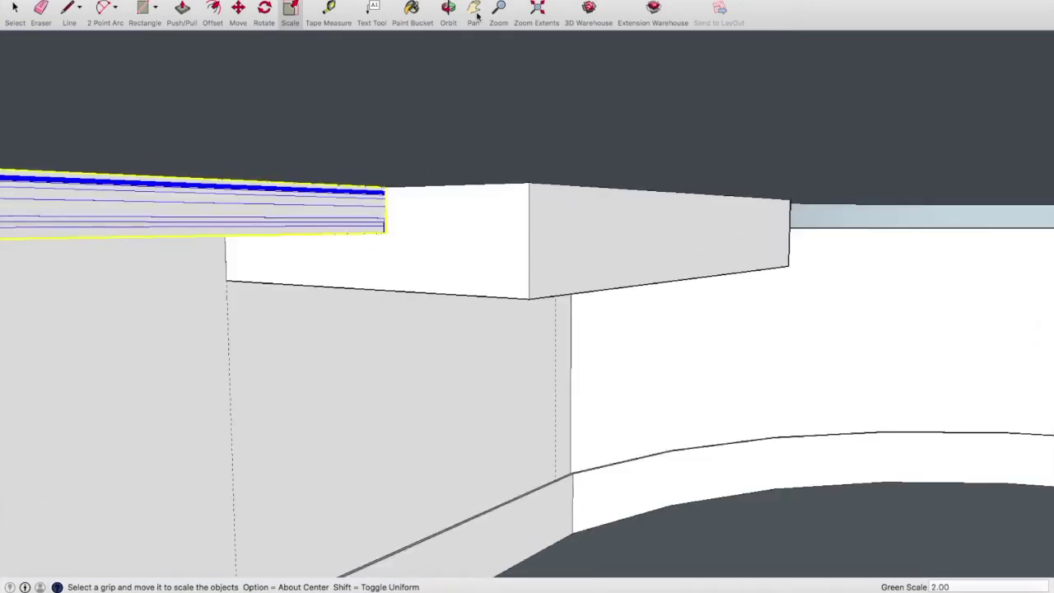
Step: Orbit and pan to check the stretched molding's end against the soffit box
mouse_move(733, 240)
middle_down()
mouse_move(285, 214)
mouse_move(532, 228)
mouse_move(497, 212)
middle_up()
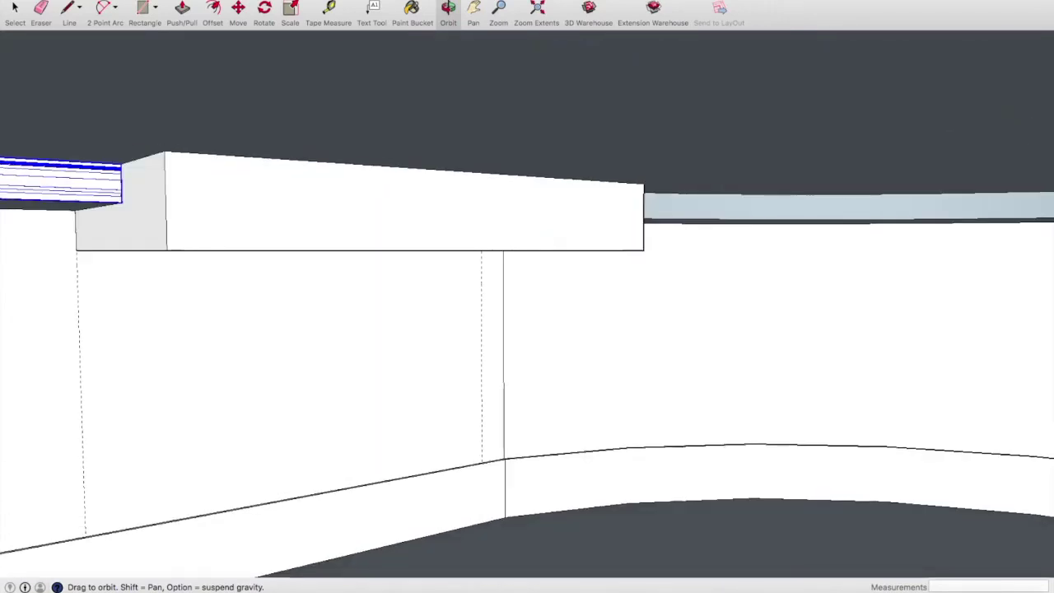
click(272, 52)
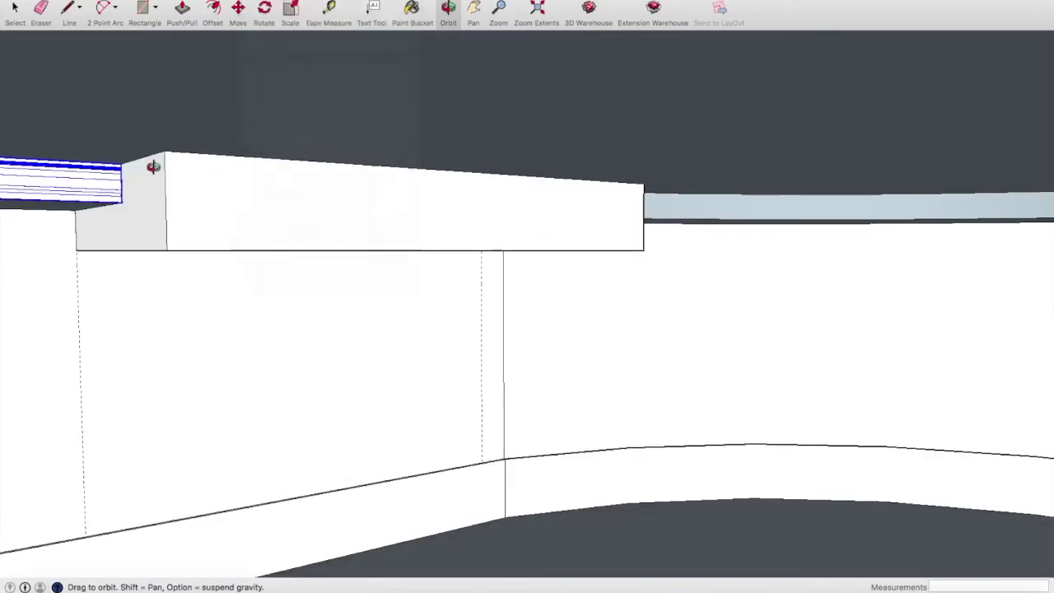
scroll(119, 187, up, 2)
scroll(118, 189, up, 3)
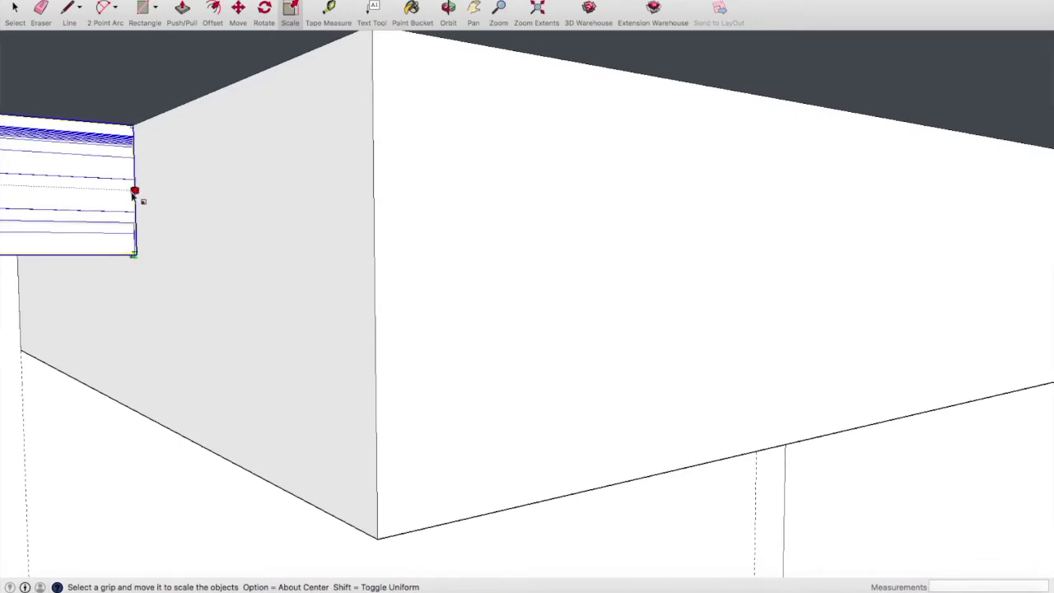
scroll(129, 192, up, 3)
click(473, 16)
mouse_move(611, 148)
mouse_down()
mouse_move(376, 242)
mouse_move(336, 212)
mouse_up()
Step: Move the molding piece lower on the wall, below the soffit box
click(238, 10)
click(223, 144)
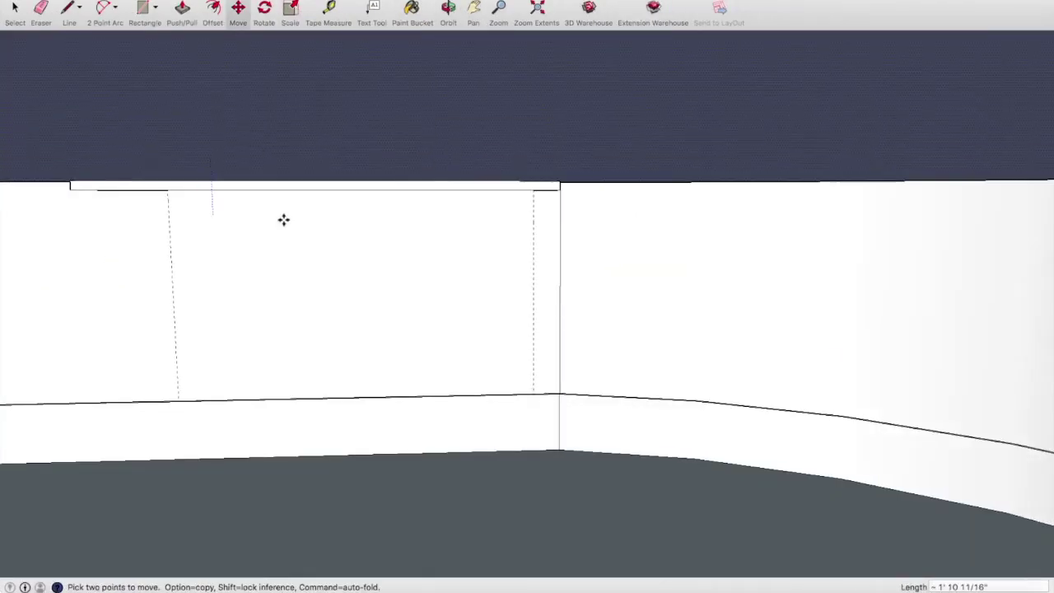
key(Escape)
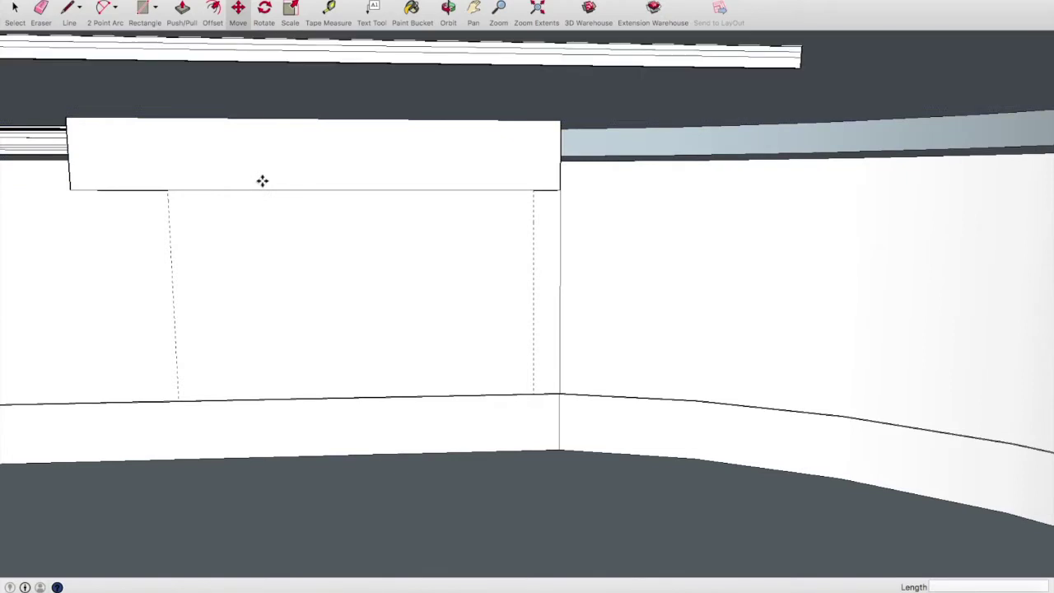
click(443, 50)
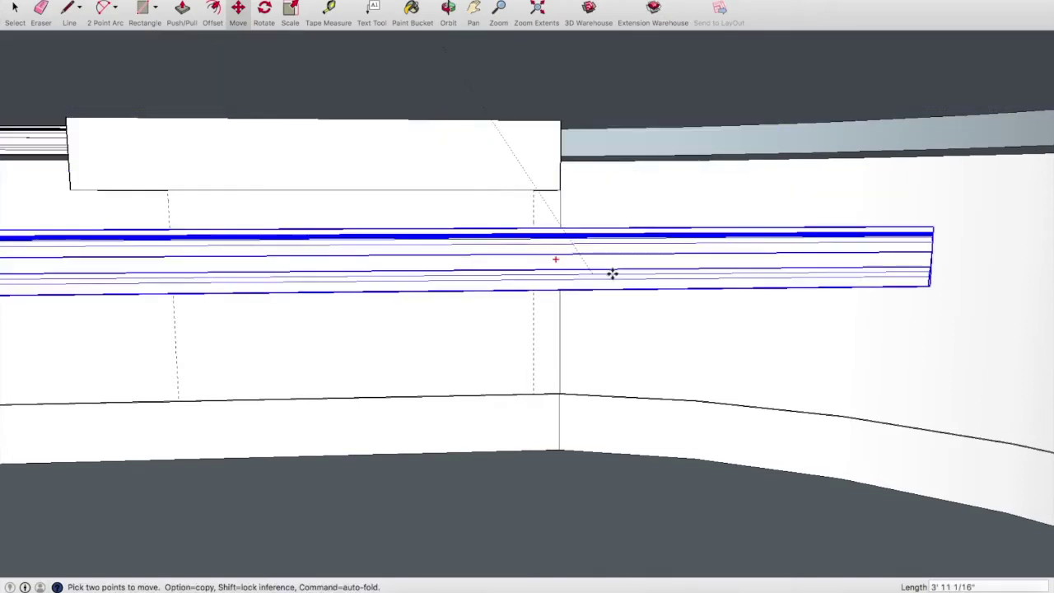
click(588, 263)
Step: Shorten the molding to 0.89 along the green axis
click(273, 52)
click(924, 253)
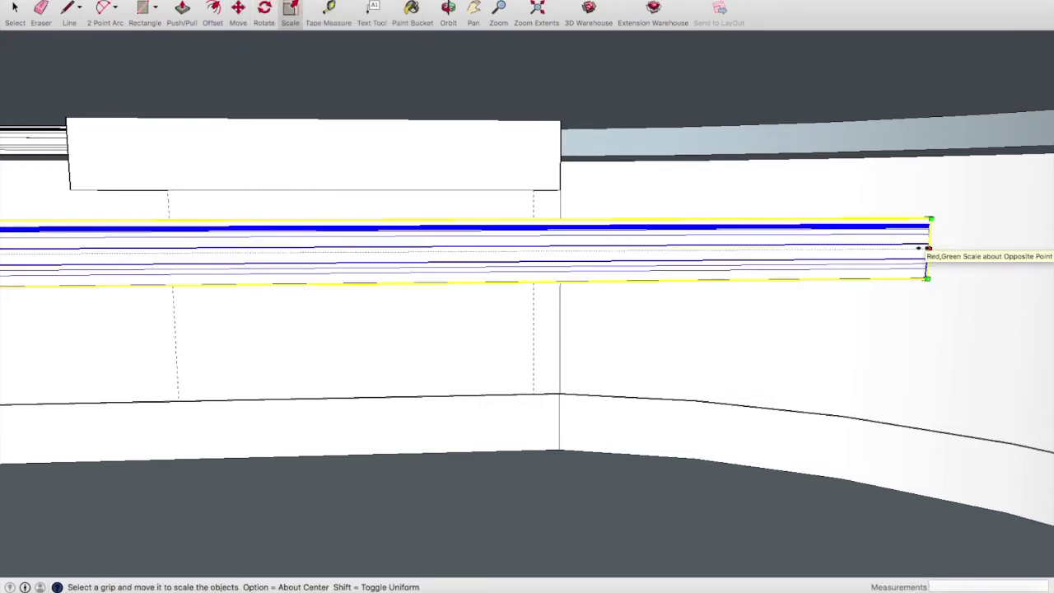
drag(926, 249, 130, 256)
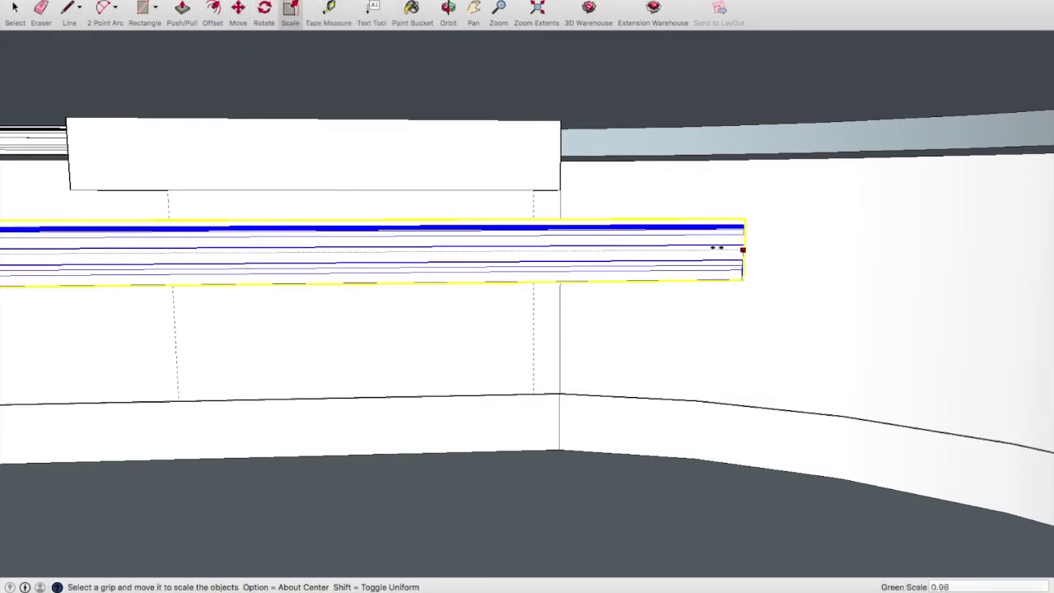
click(474, 8)
mouse_move(263, 206)
mouse_down()
mouse_move(920, 206)
mouse_move(648, 189)
mouse_move(489, 193)
mouse_up()
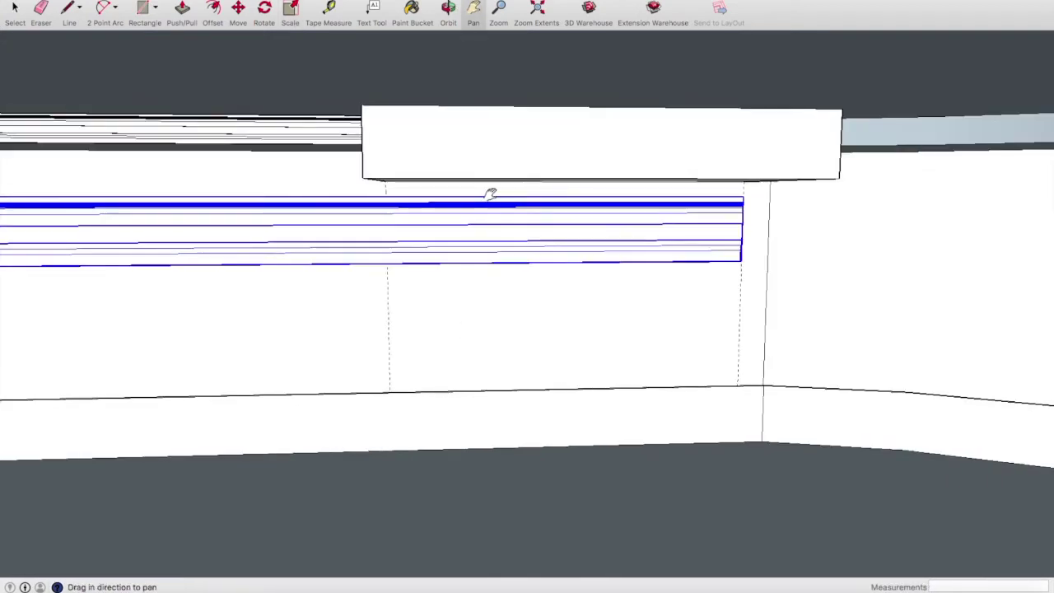
key(s)
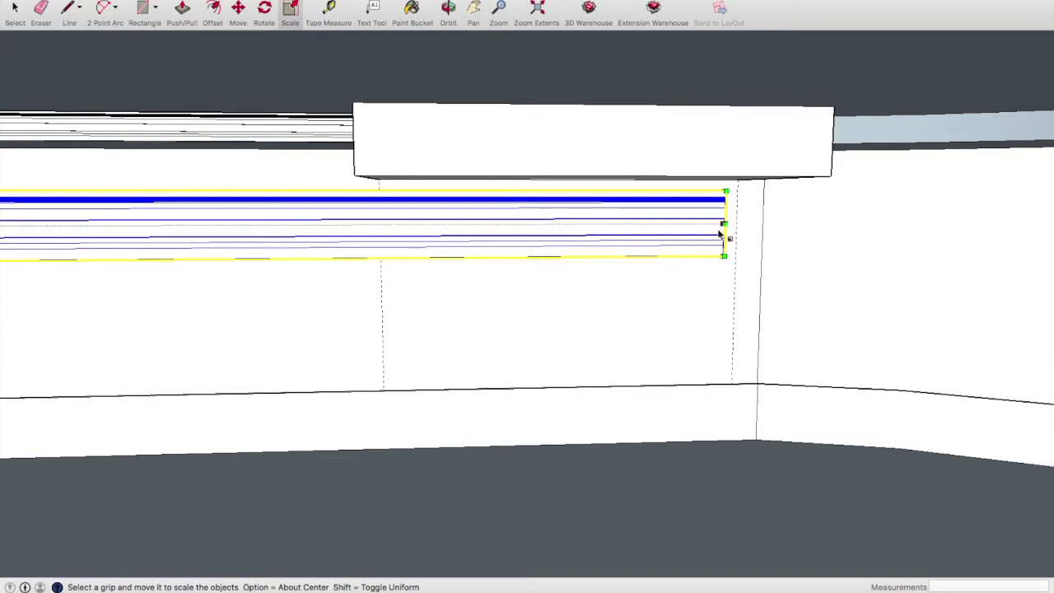
drag(720, 233, 3, 230)
scroll(461, 232, down, 2)
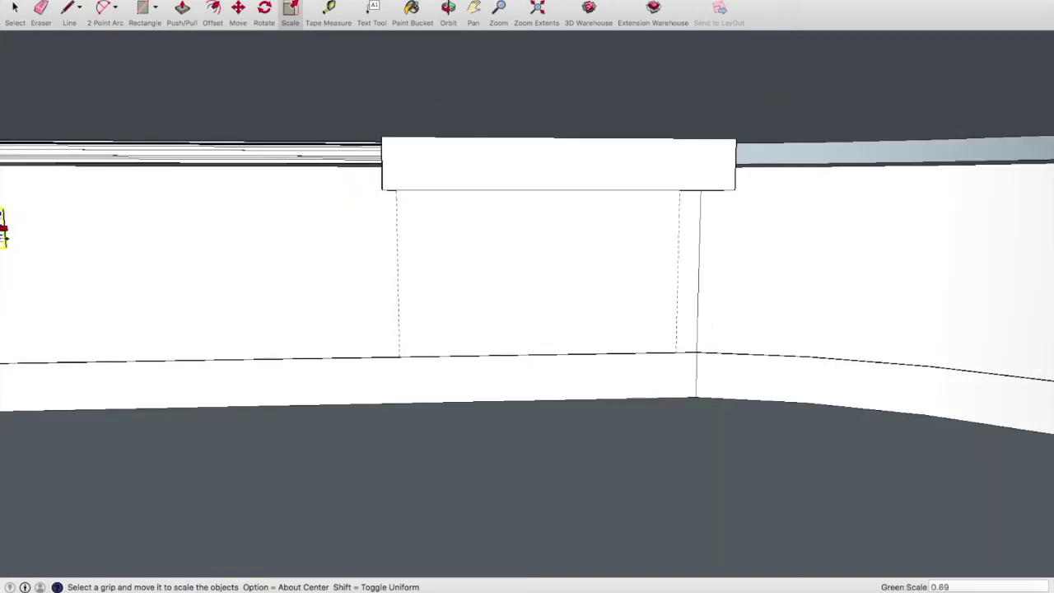
Step: Move the shortened molding across the wall beneath the soffit box
click(238, 10)
click(145, 241)
click(873, 246)
click(271, 2)
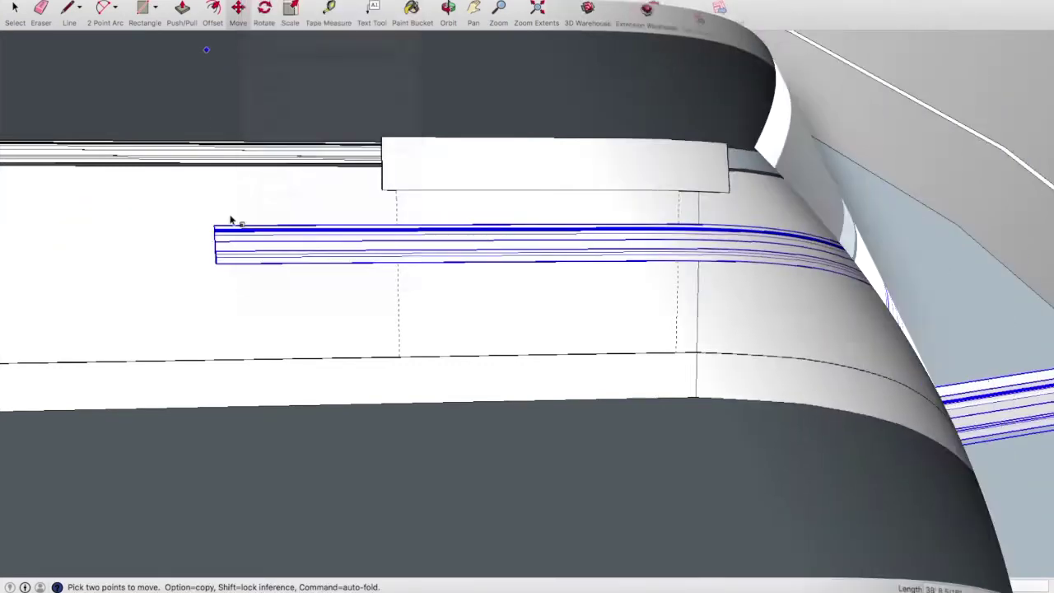
Step: Move the molding up to the wall-top corner
middle_drag(231, 219, 570, 545)
scroll(570, 545, down, 5)
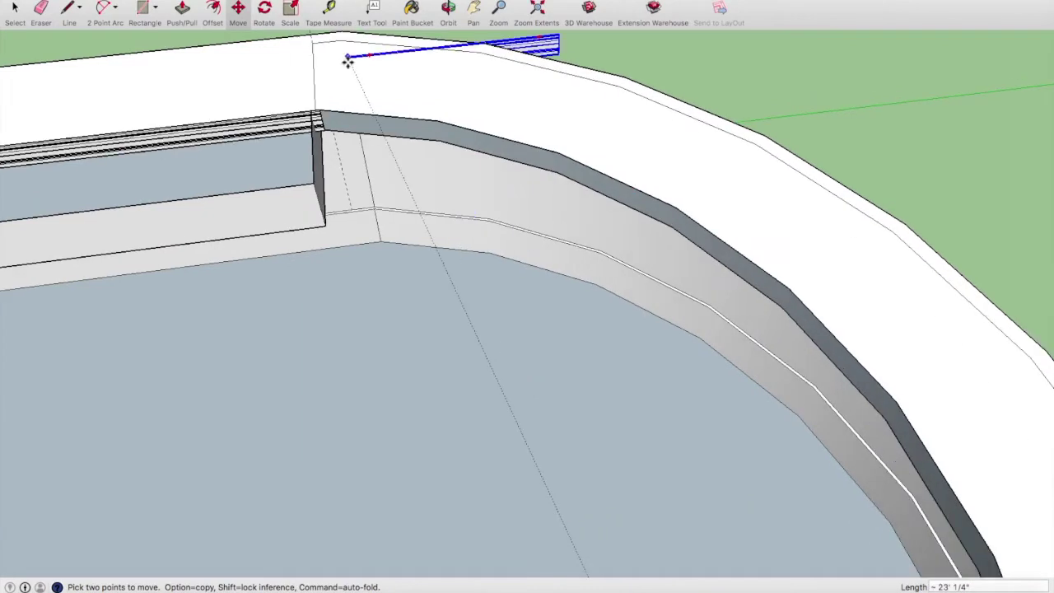
scroll(297, 144, up, 3)
scroll(304, 140, up, 2)
click(305, 142)
scroll(297, 145, up, 3)
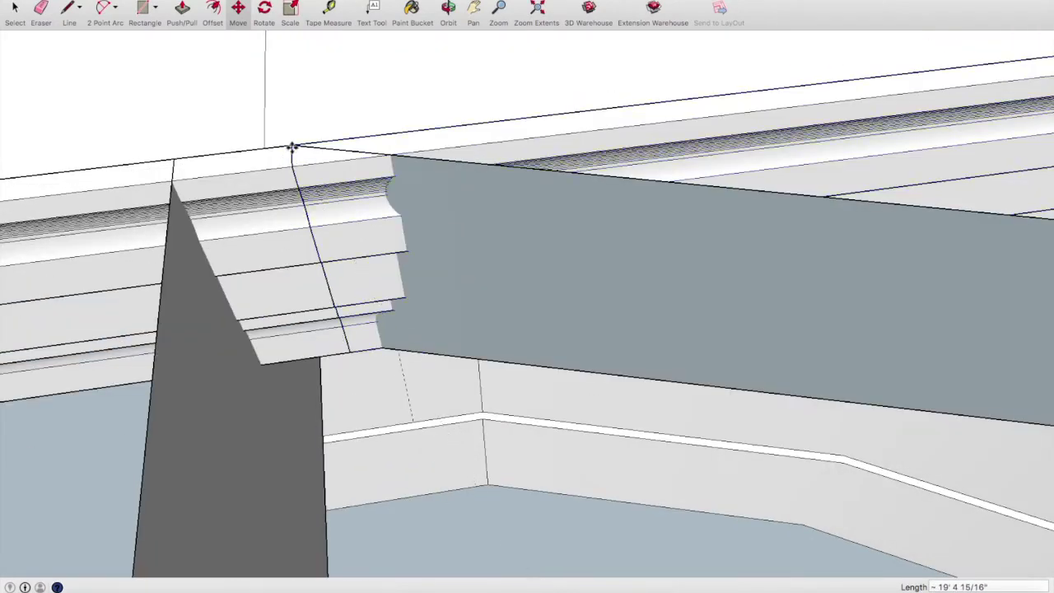
Step: Rotate the molding 17.7° about the corner to follow the next wall section
click(264, 9)
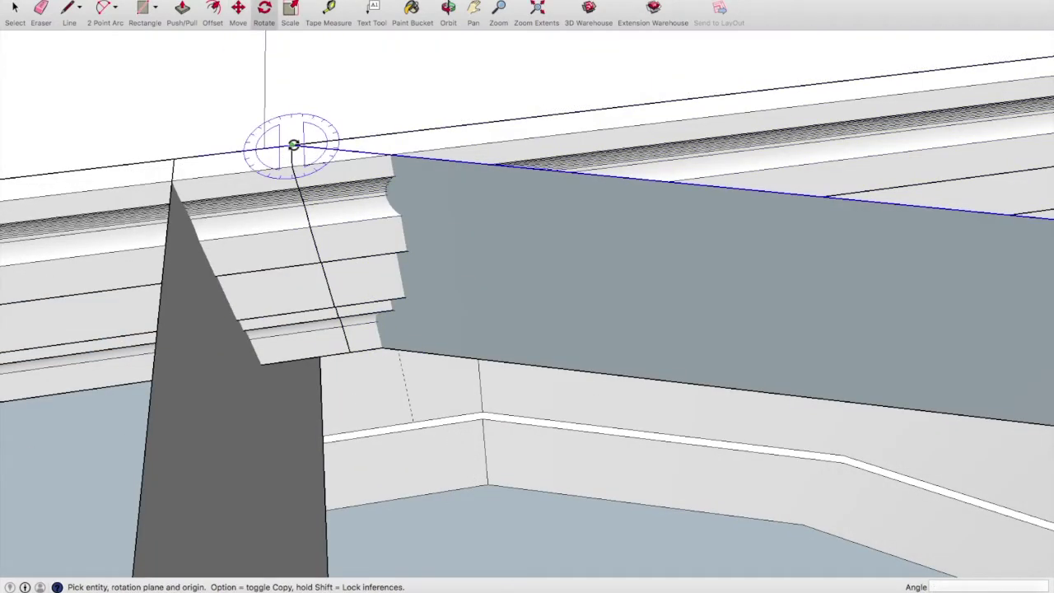
click(412, 129)
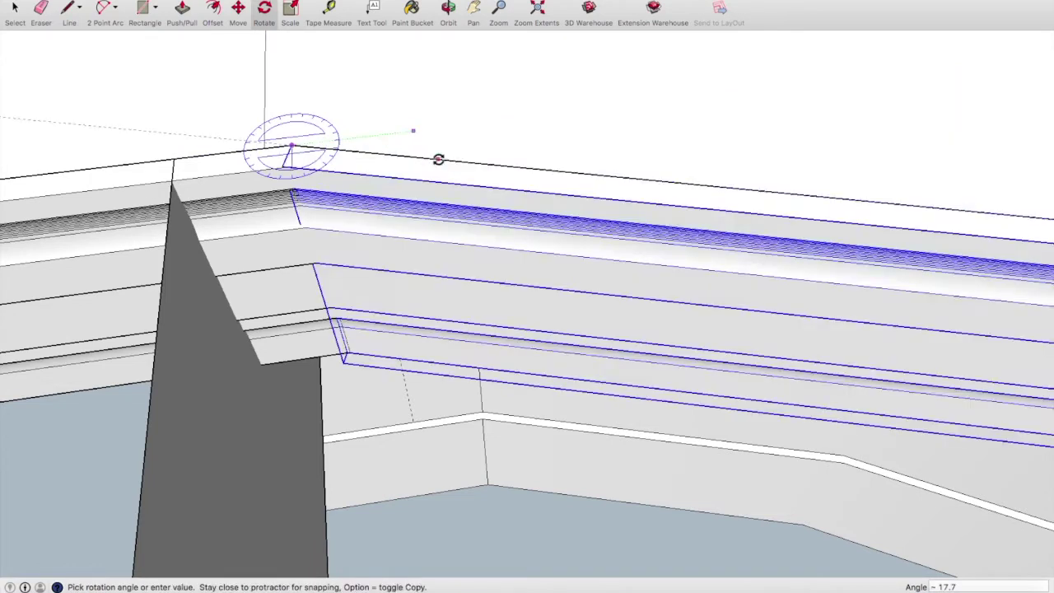
click(437, 158)
scroll(266, 185, down, 1)
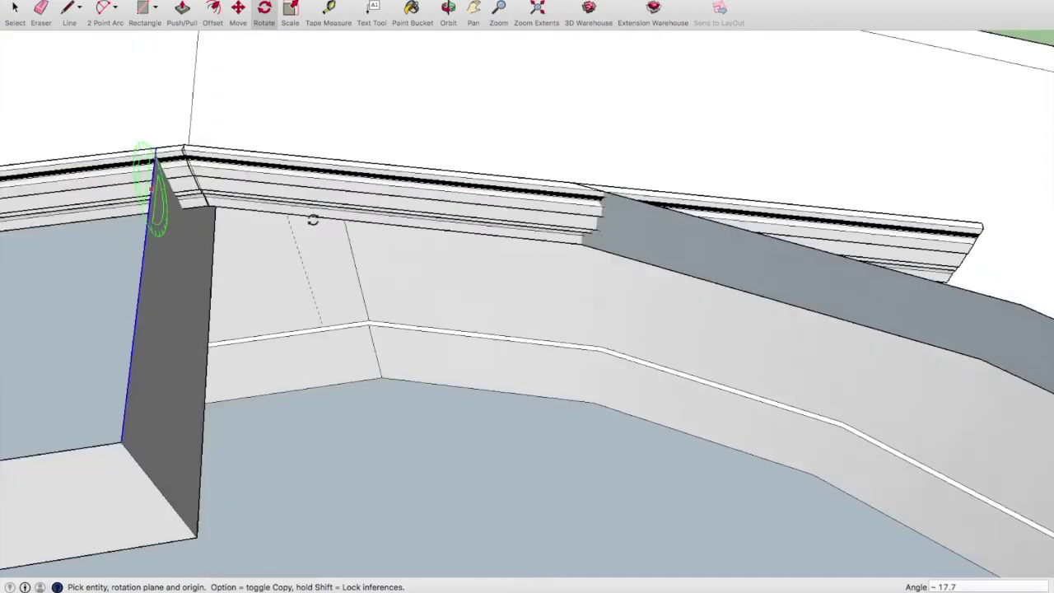
middle_drag(311, 217, 631, 182)
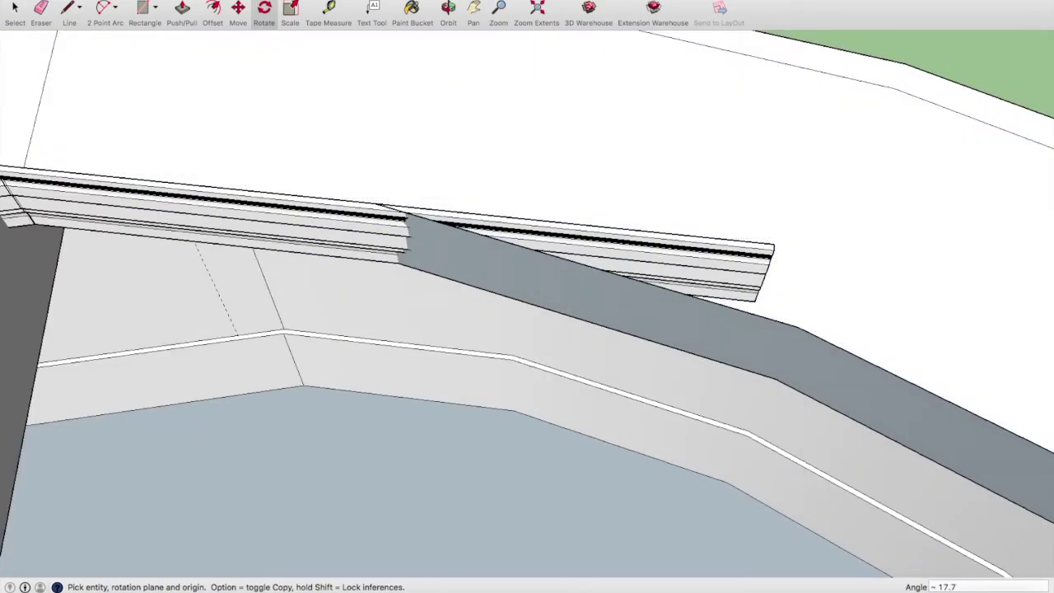
click(210, 0)
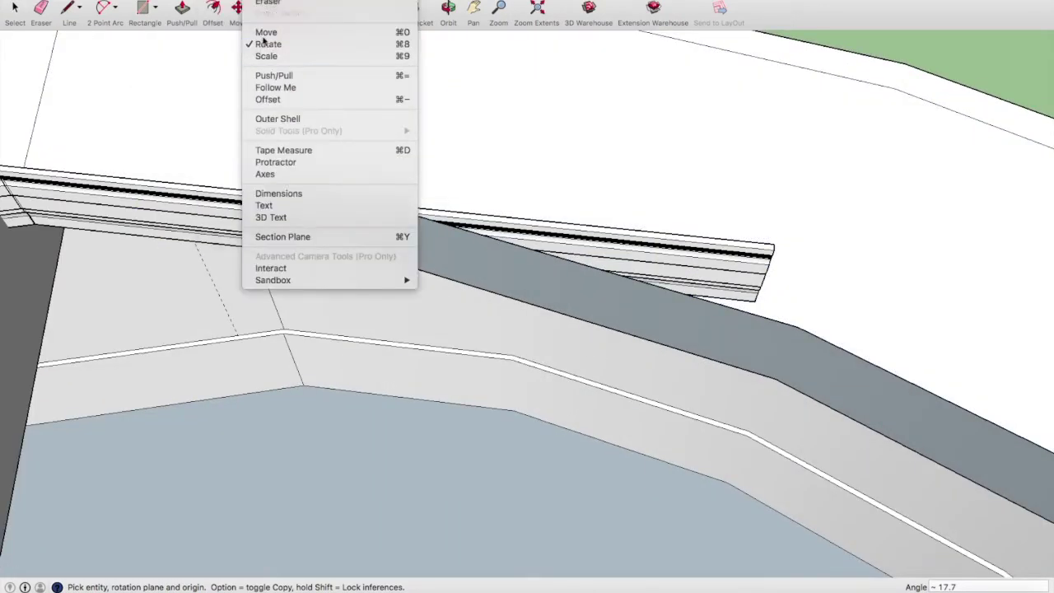
click(266, 56)
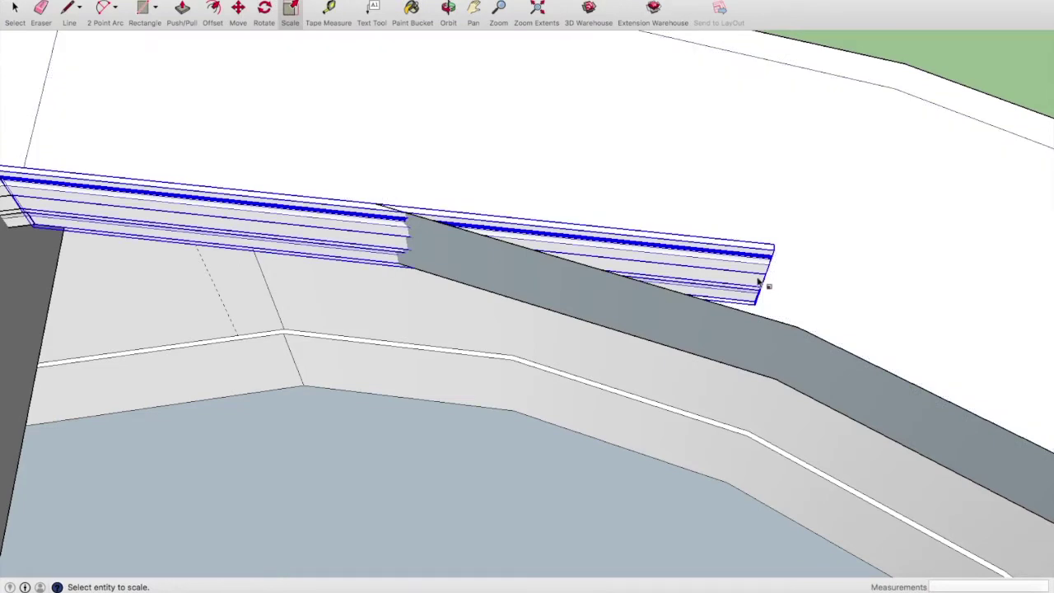
Step: Scale the angled molding to 0.57 along green so it ends at the next wall corner
click(759, 282)
scroll(764, 277, up, 1)
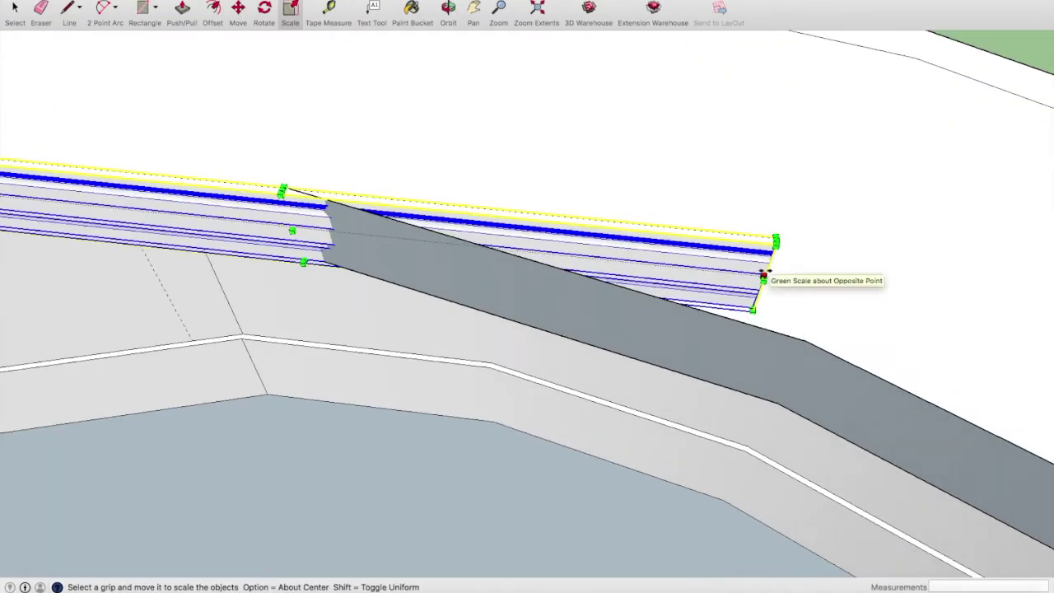
drag(764, 274, 321, 190)
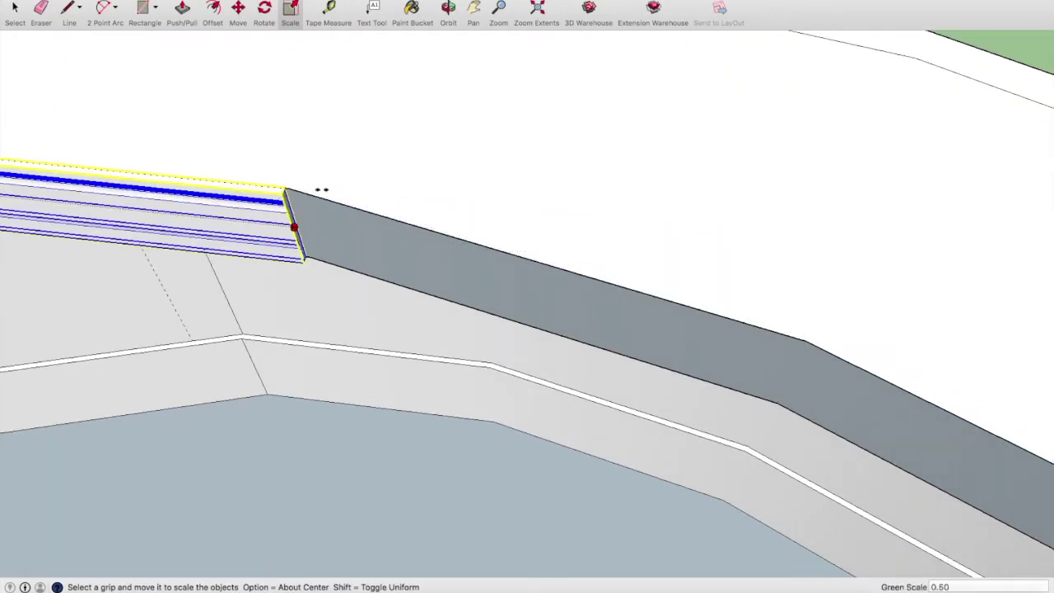
drag(325, 188, 347, 198)
scroll(741, 206, down, 3)
scroll(749, 212, down, 1)
scroll(741, 216, down, 2)
scroll(689, 212, up, 3)
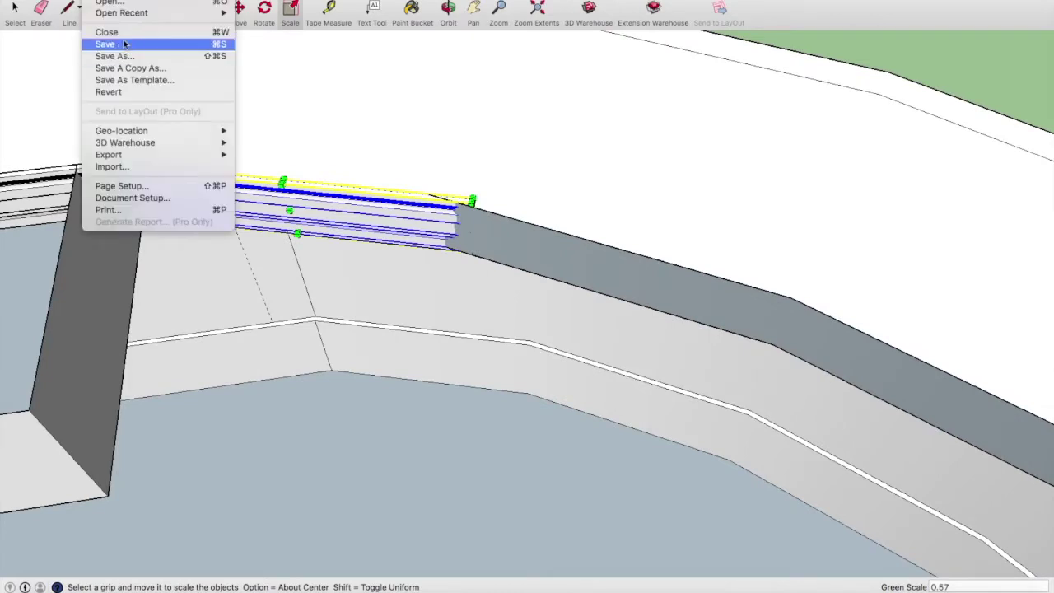
Step: Save the model as 'King's Room.skp' in the Archives folder
click(125, 43)
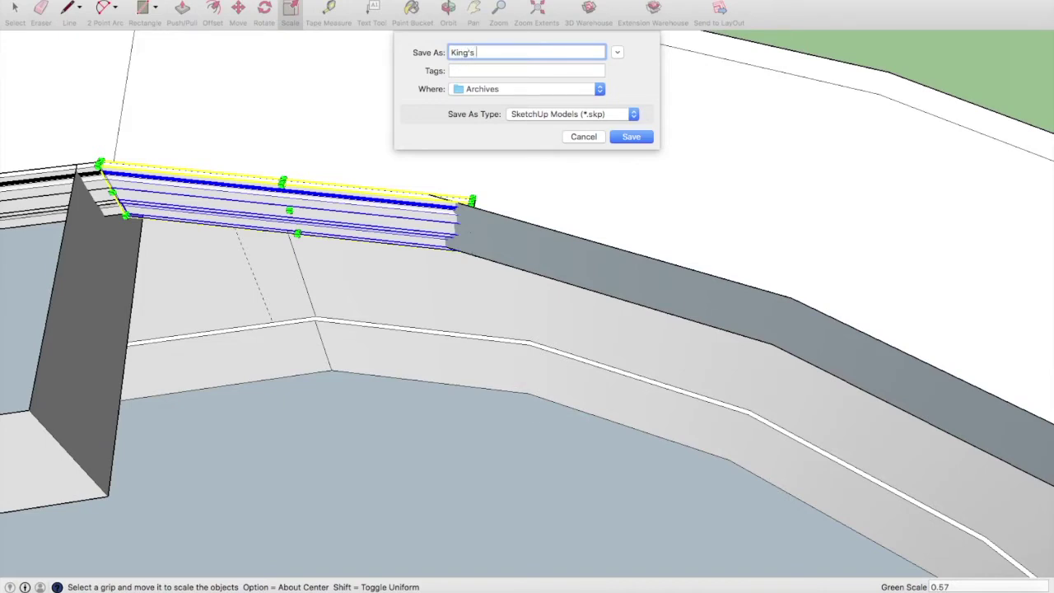
text(King's Room)
click(623, 137)
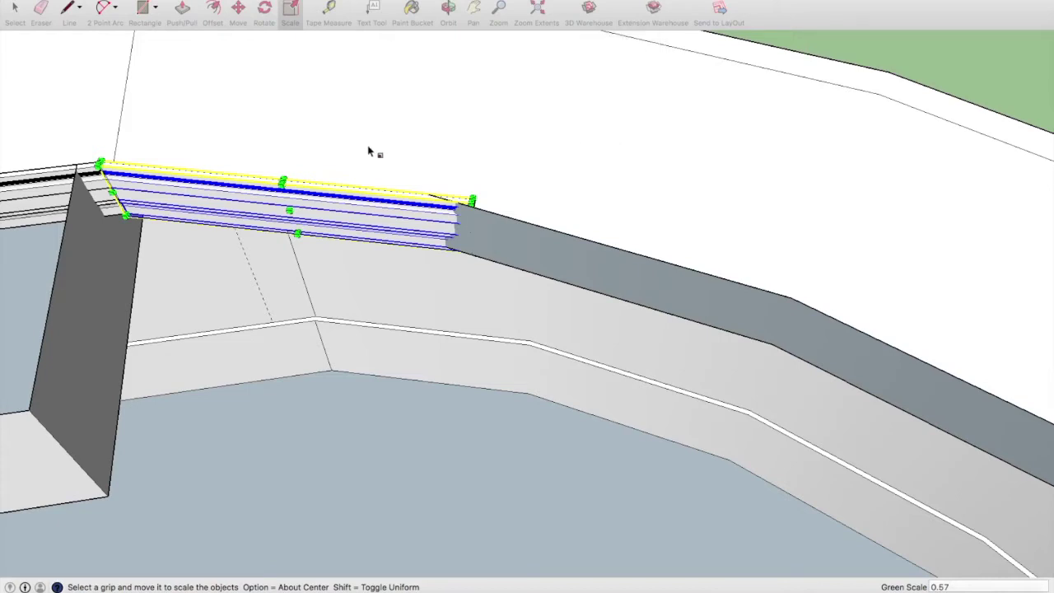
click(116, 0)
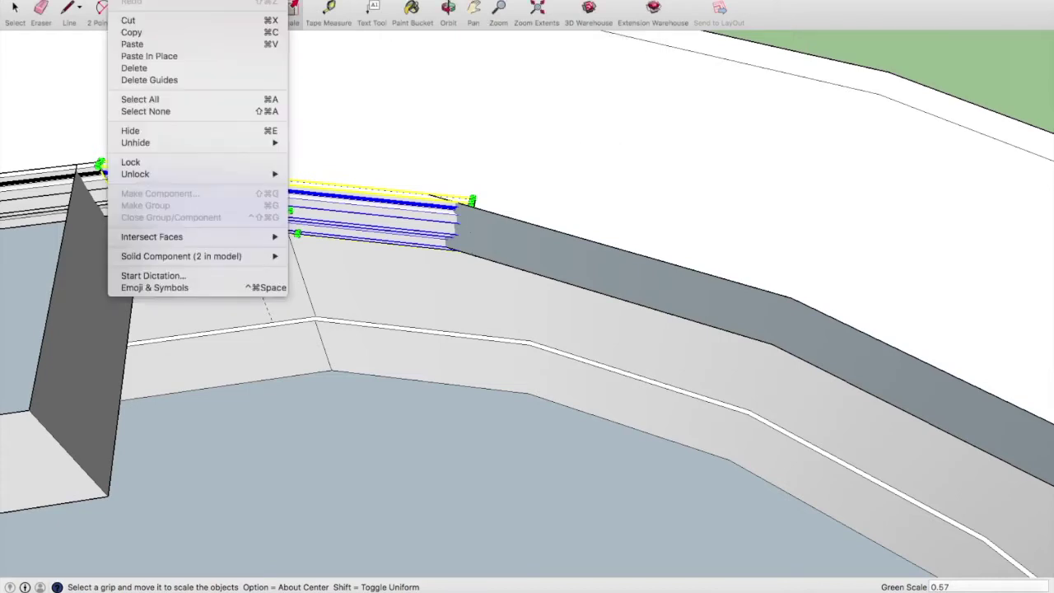
Step: Copy the trimmed molding, paste it in place, and move the copy to the trimmed end
click(122, 30)
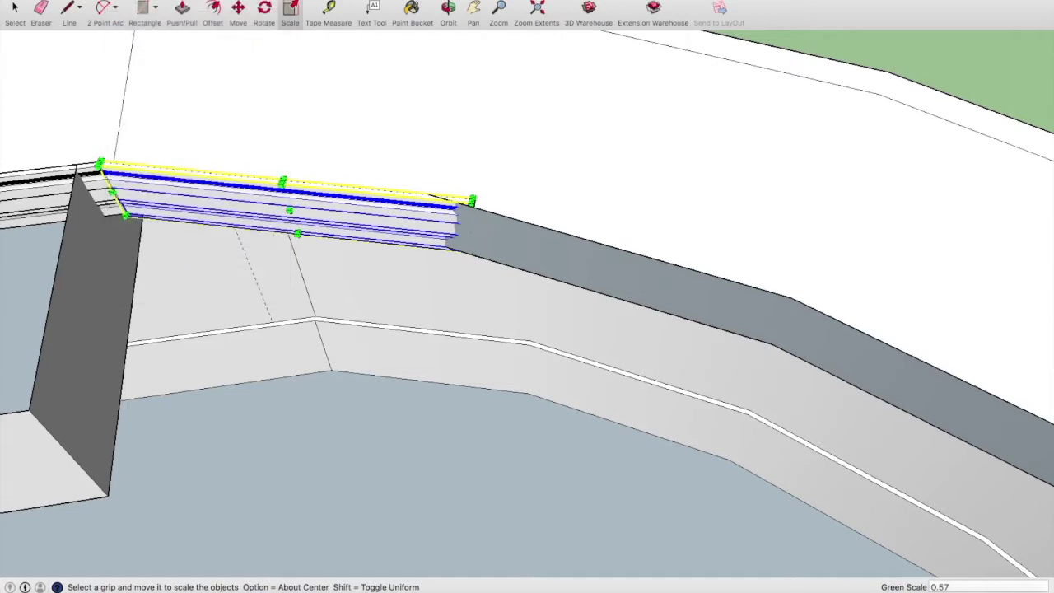
click(196, 2)
click(201, 57)
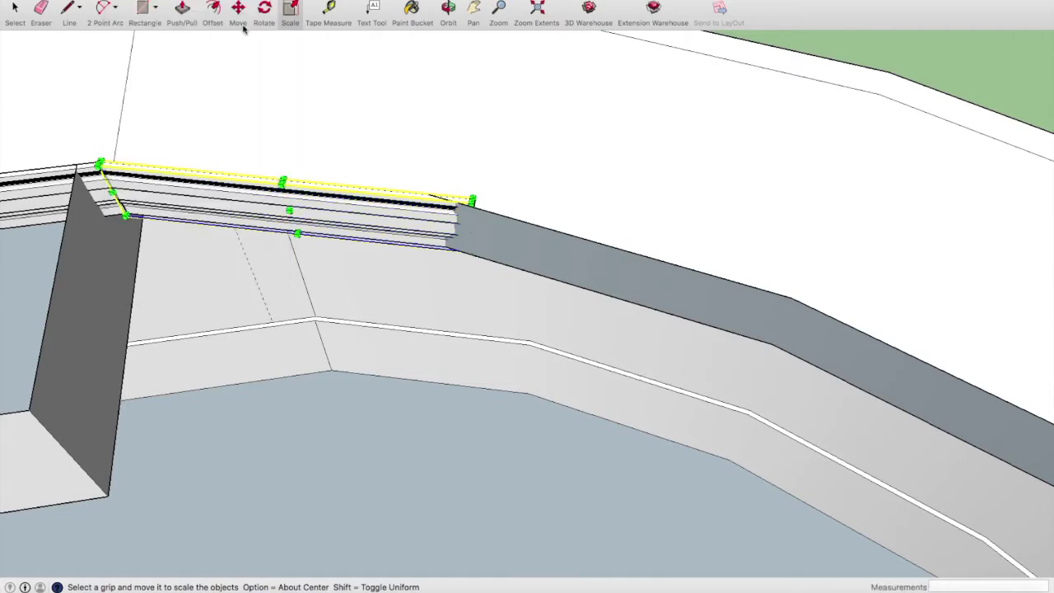
click(241, 15)
click(219, 102)
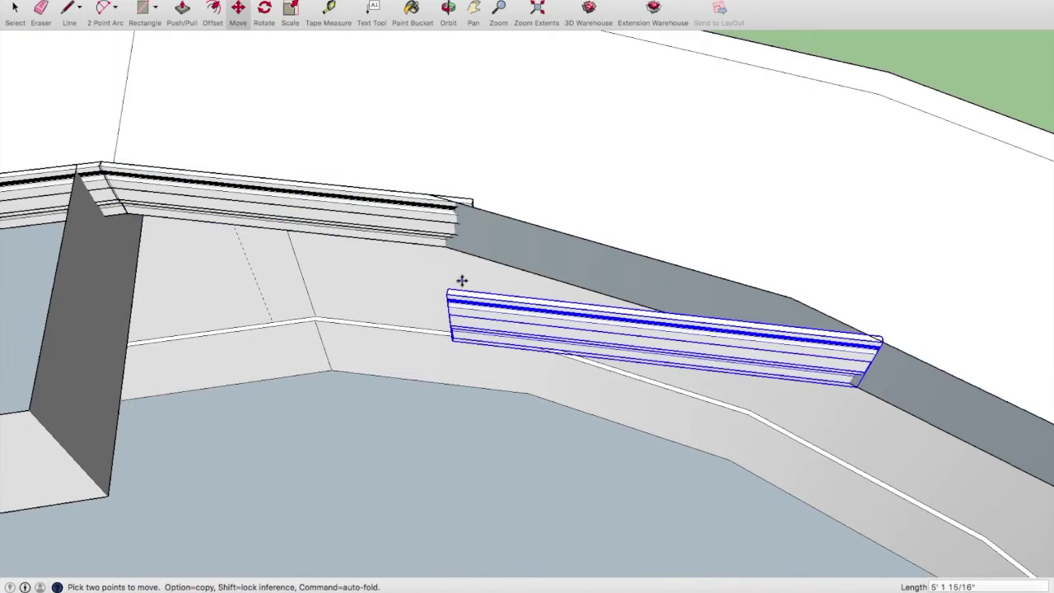
scroll(461, 283, up, 2)
scroll(431, 181, up, 3)
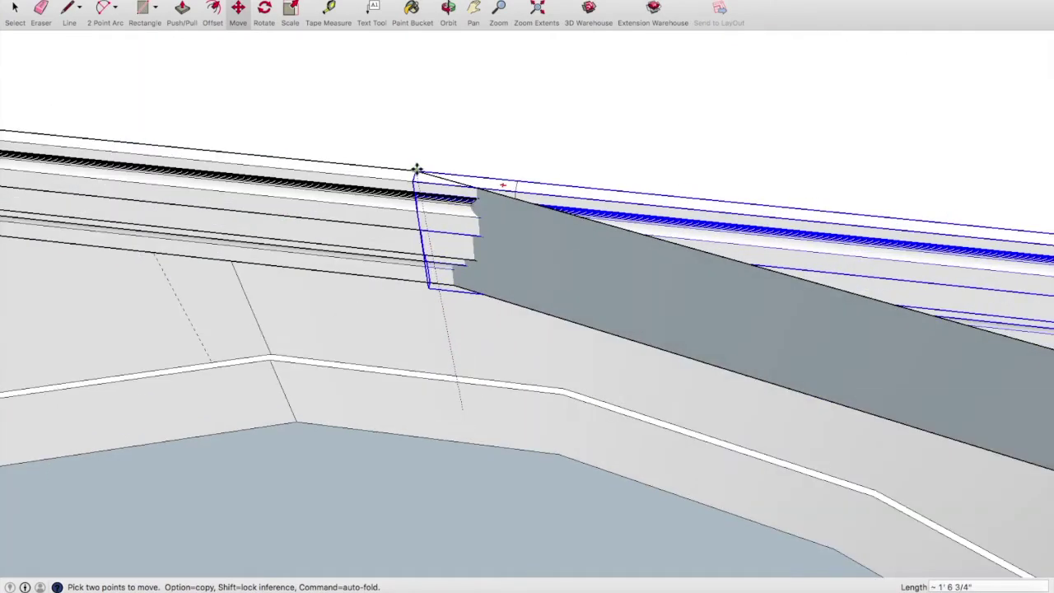
scroll(370, 167, down, 1)
Step: Rotate the copy 13.1° about its end corner to follow the next curved-wall segment
click(265, 12)
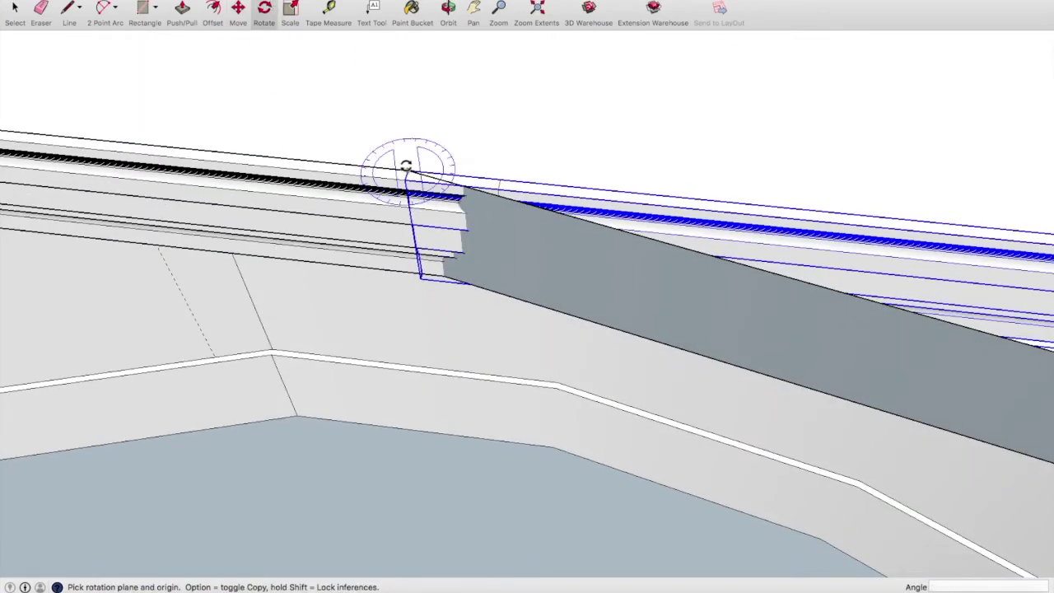
click(407, 171)
click(539, 186)
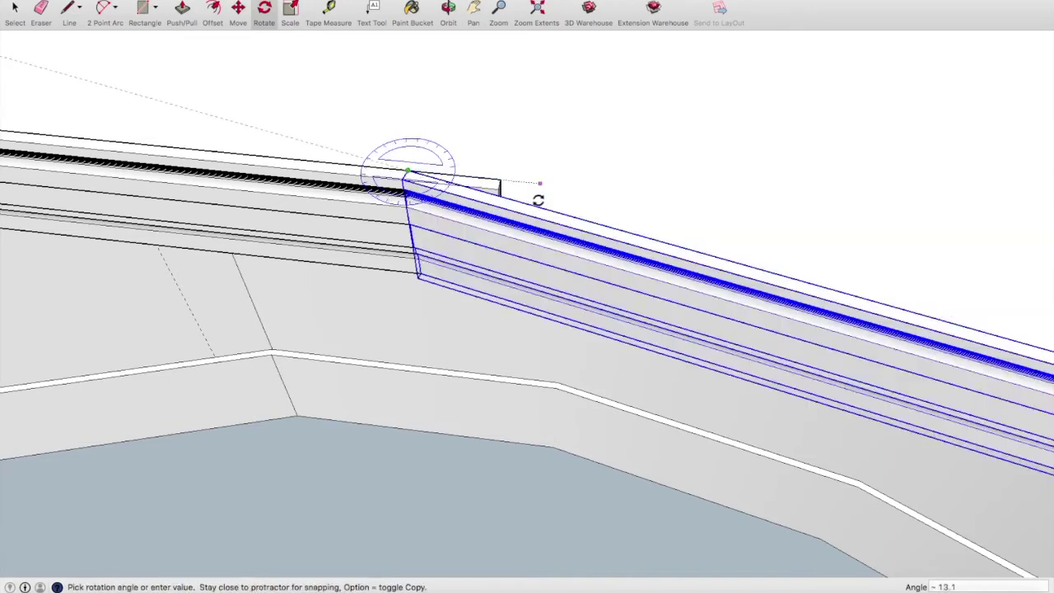
click(537, 199)
scroll(507, 175, down, 2)
mouse_move(506, 174)
middle_down()
mouse_move(560, 198)
mouse_move(676, 87)
mouse_move(527, 197)
mouse_move(432, 220)
mouse_move(657, 177)
mouse_move(520, 158)
mouse_move(644, 318)
mouse_move(649, 346)
middle_up()
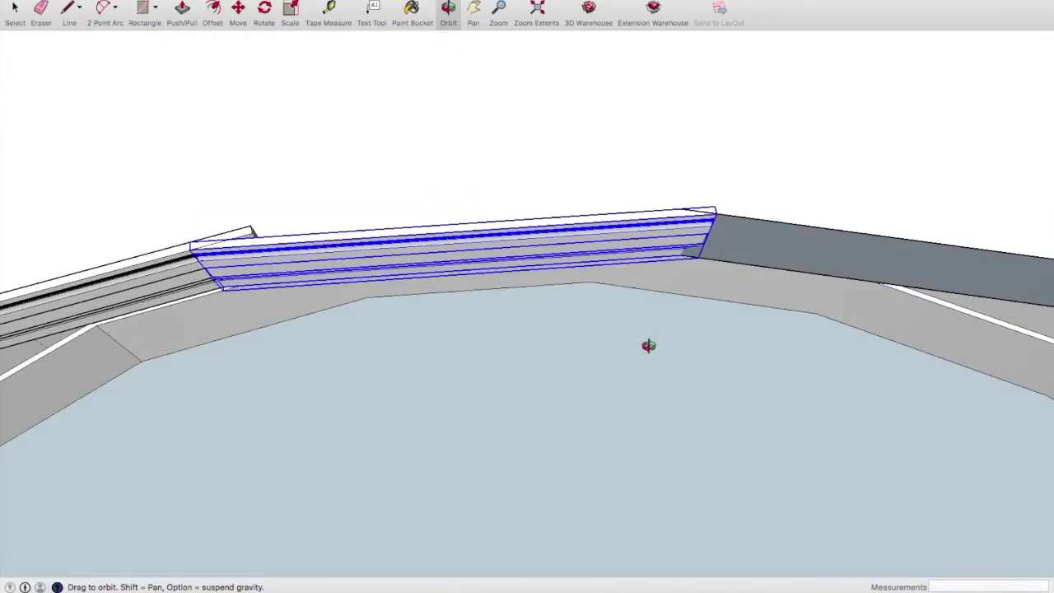
mouse_move(581, 273)
middle_down()
mouse_move(565, 245)
mouse_move(628, 272)
mouse_move(532, 221)
mouse_move(659, 189)
mouse_move(247, 205)
middle_up()
right_click(115, 50)
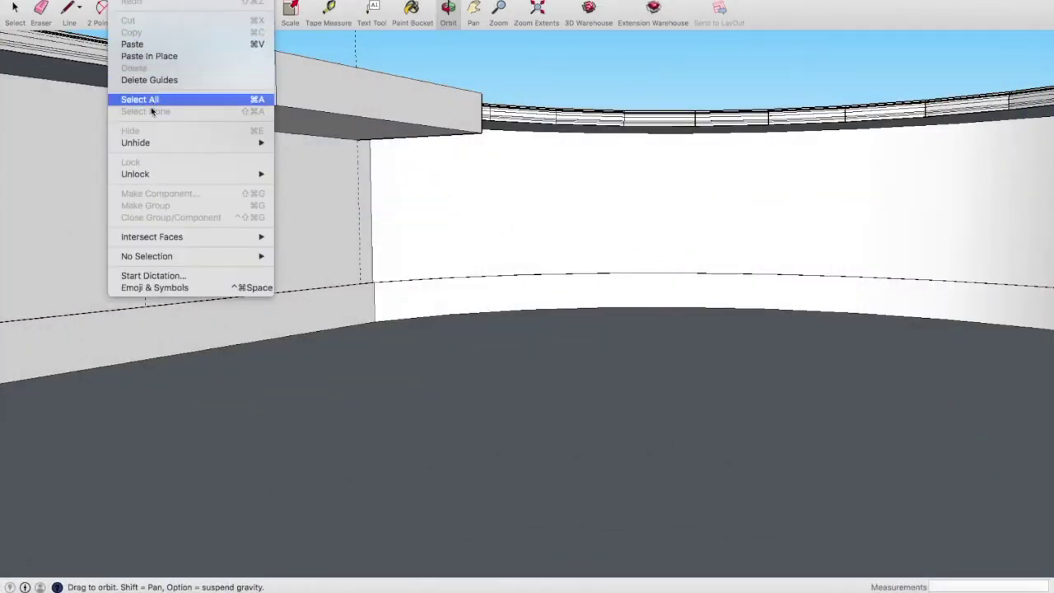
Step: Unhide all hidden geometry and pan toward the curved wall
mouse_move(136, 143)
click(289, 167)
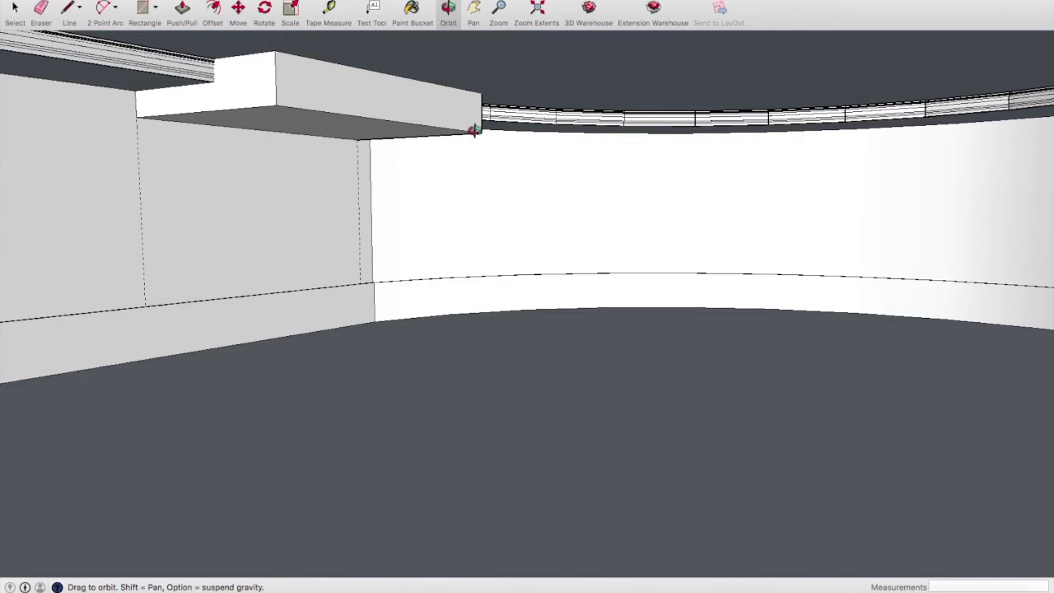
click(474, 8)
mouse_move(377, 169)
mouse_down()
mouse_move(489, 172)
mouse_move(527, 157)
mouse_up()
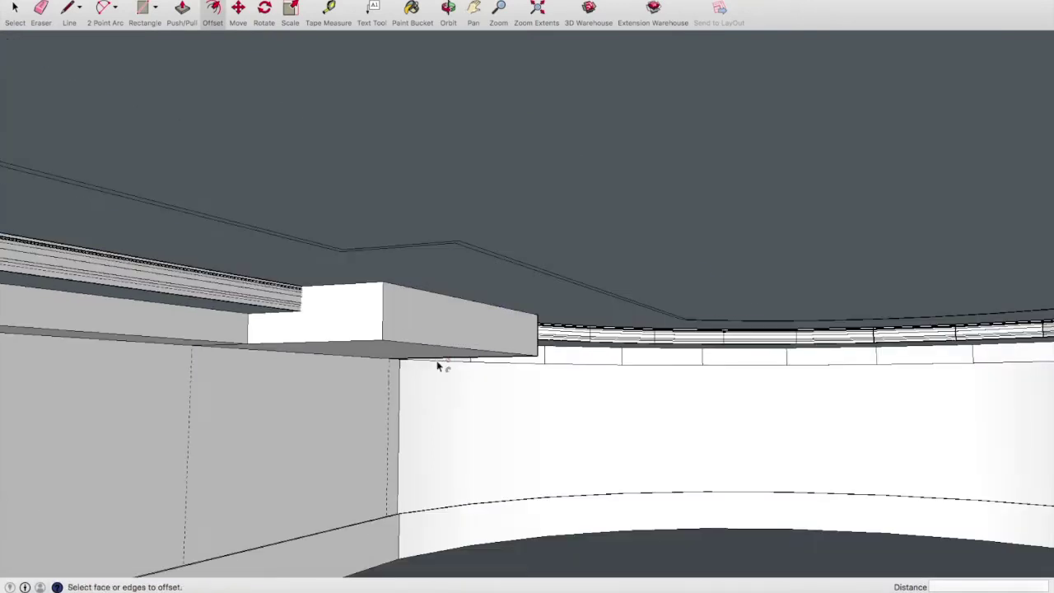
scroll(462, 378, up, 2)
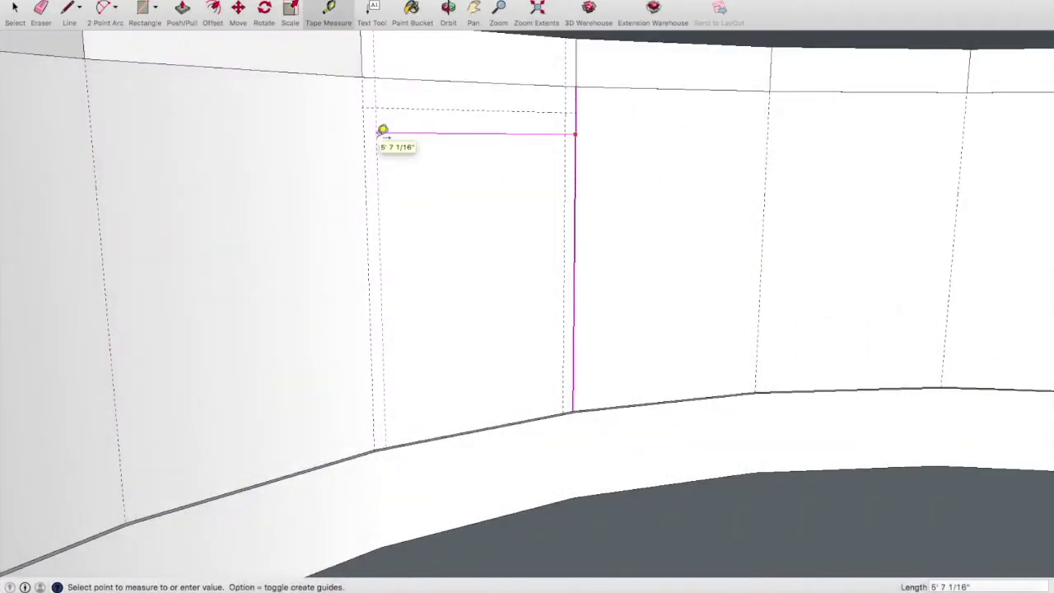
Step: Place construction guides on the wall panel, including one offset 4 inches from the panel edge
click(384, 130)
click(370, 129)
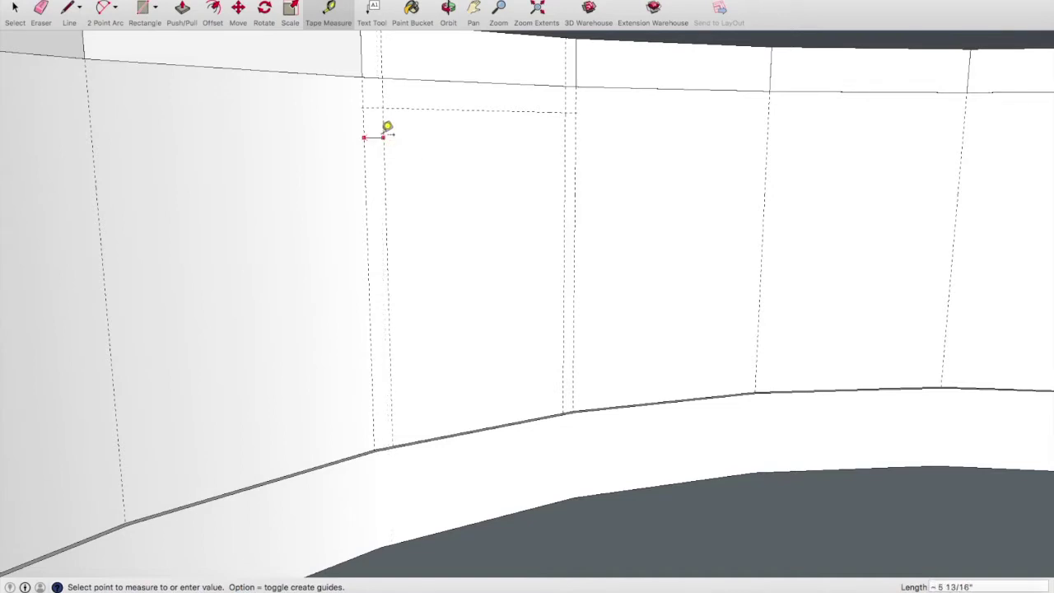
scroll(385, 129, up, 2)
click(449, 8)
drag(375, 202, 361, 220)
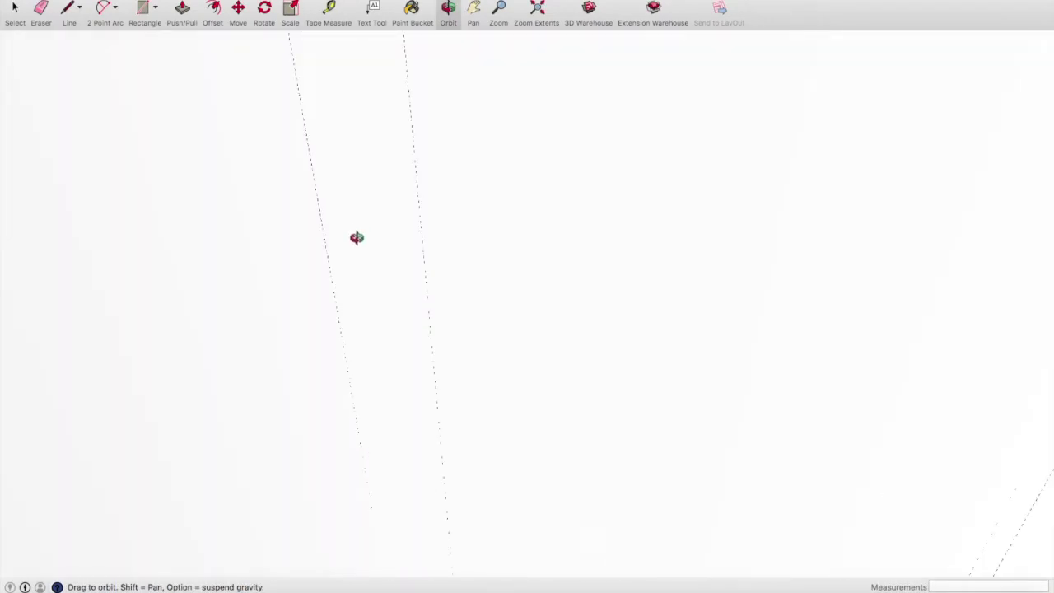
mouse_move(357, 238)
middle_down()
mouse_move(357, 195)
mouse_move(482, 133)
middle_up()
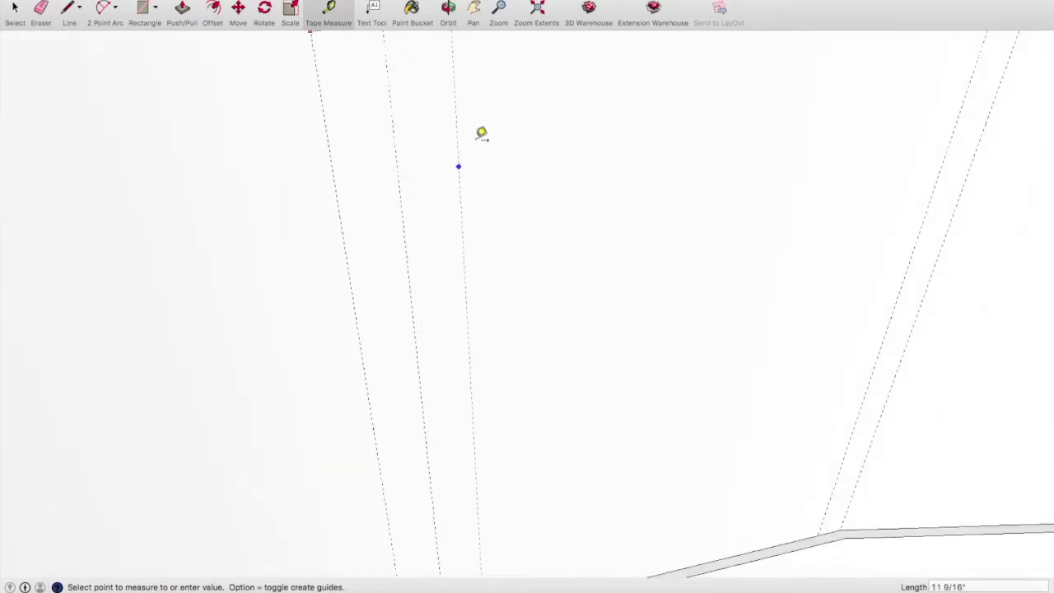
scroll(492, 203, down, 3)
click(434, 188)
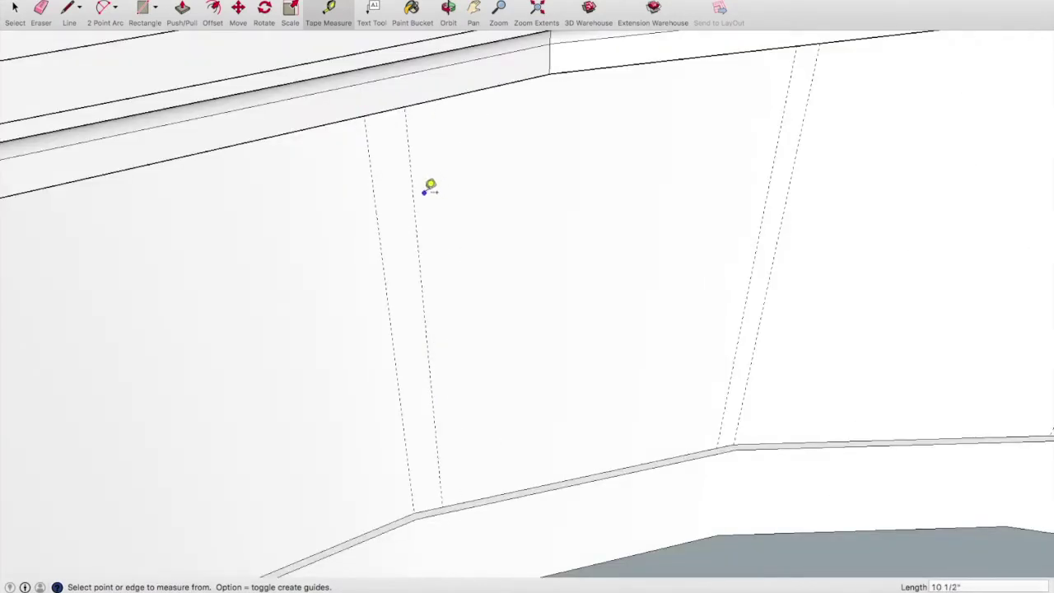
key(e)
key(t)
click(383, 264)
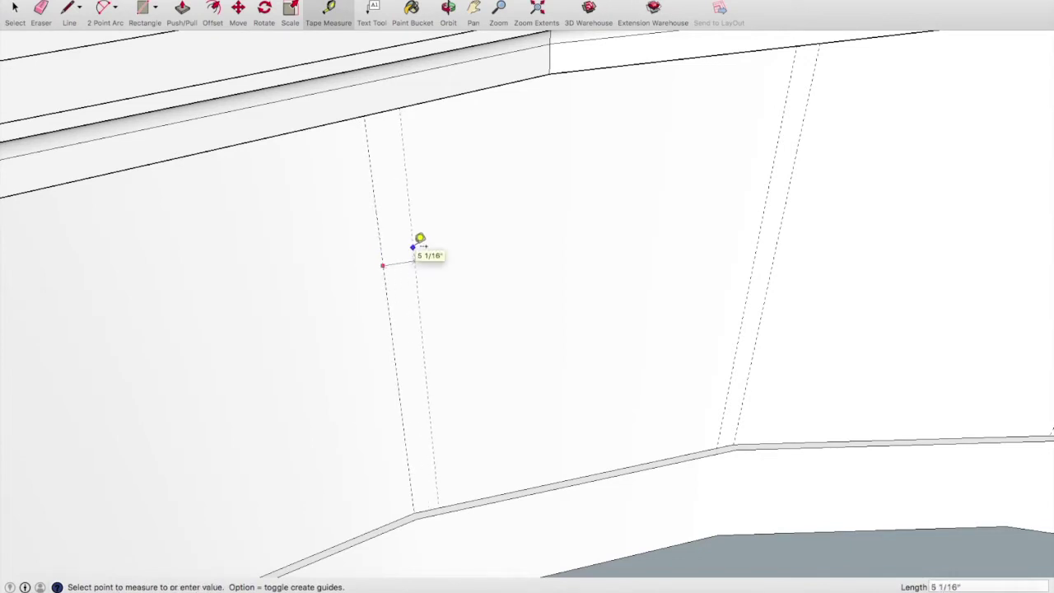
text(4)
key(Return)
Step: Add a guide 4 inches above the floor edge to complete the window outline
middle_drag(420, 239, 522, 324)
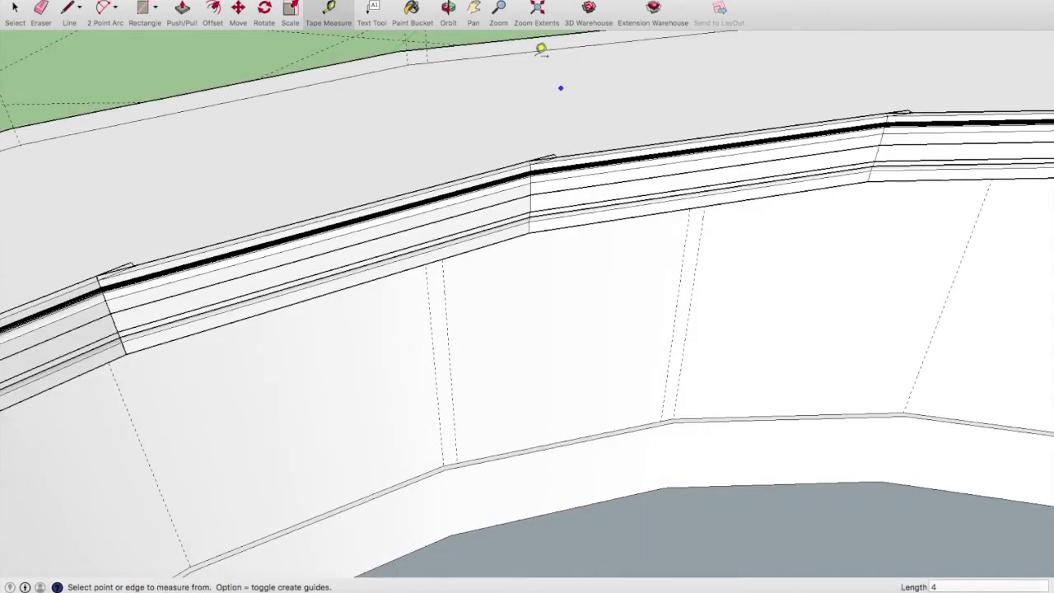
click(449, 8)
mouse_move(565, 297)
mouse_down()
mouse_move(605, 196)
mouse_move(501, 220)
mouse_move(610, 478)
mouse_up()
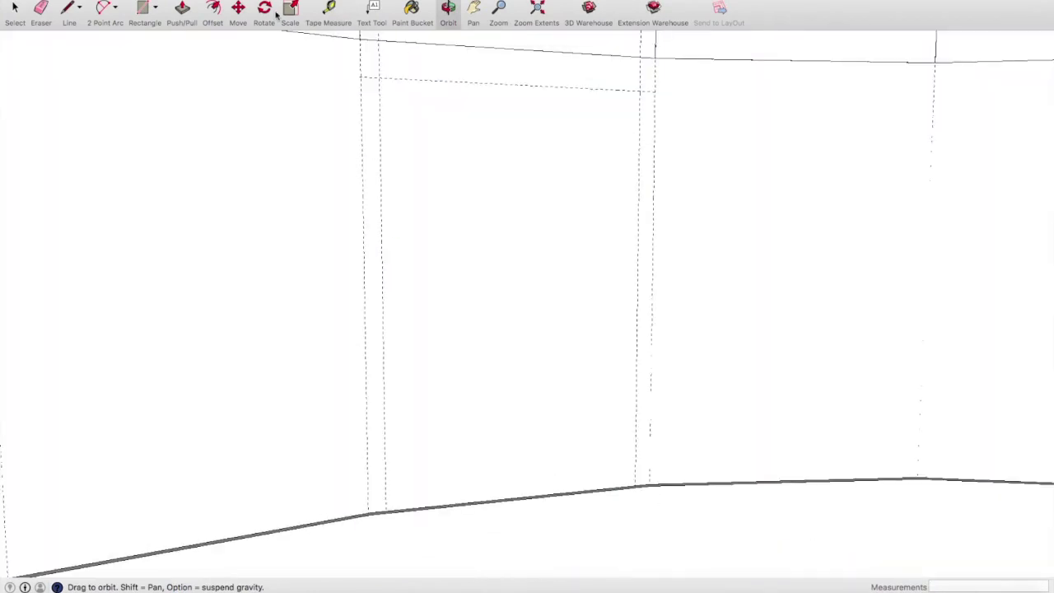
click(323, 6)
scroll(581, 485, up, 3)
scroll(544, 511, down, 1)
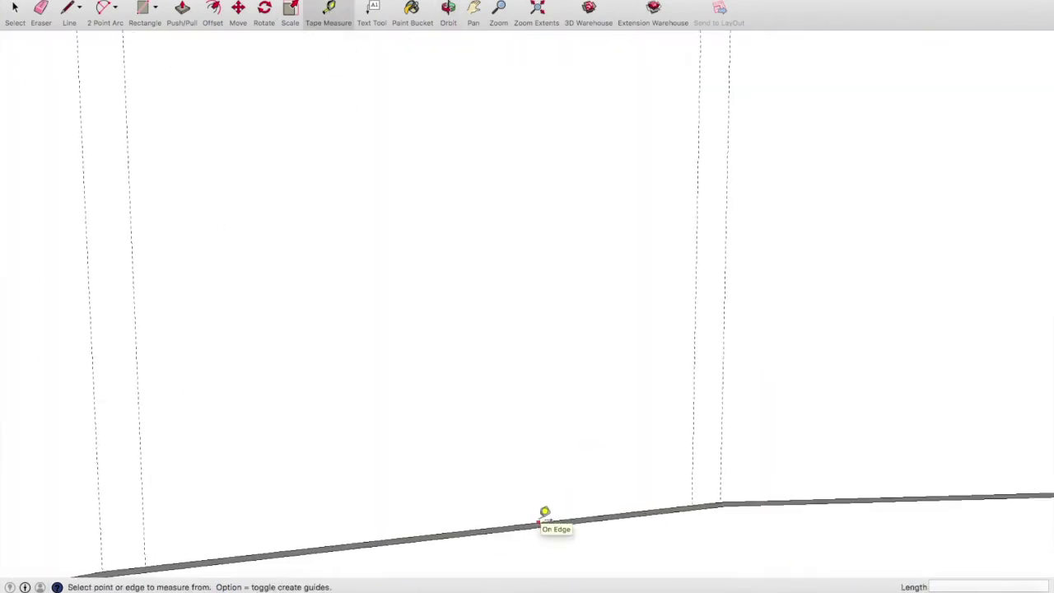
scroll(540, 499, down, 2)
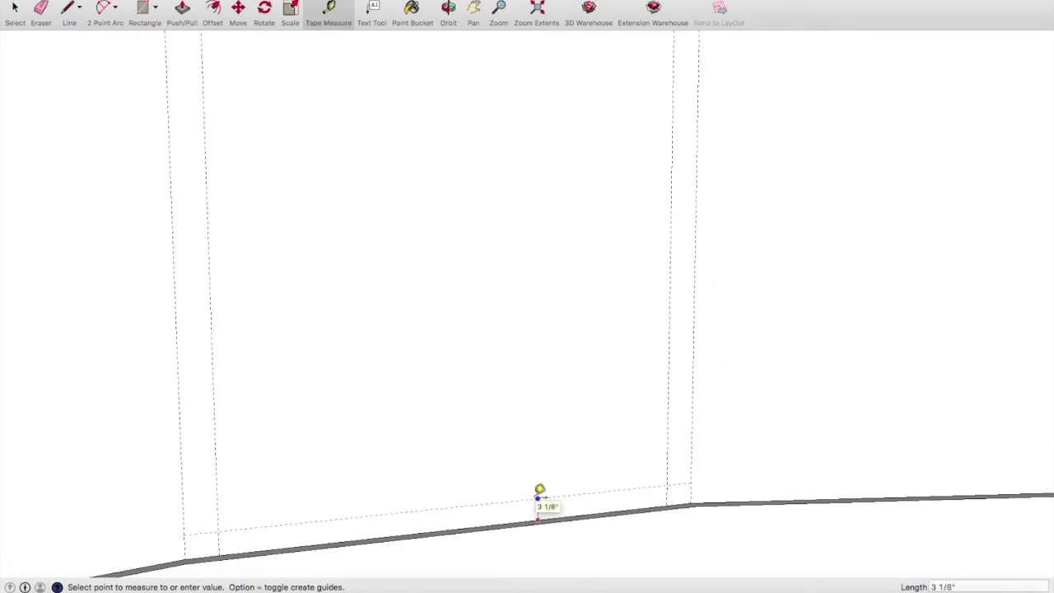
text(4)
key(Return)
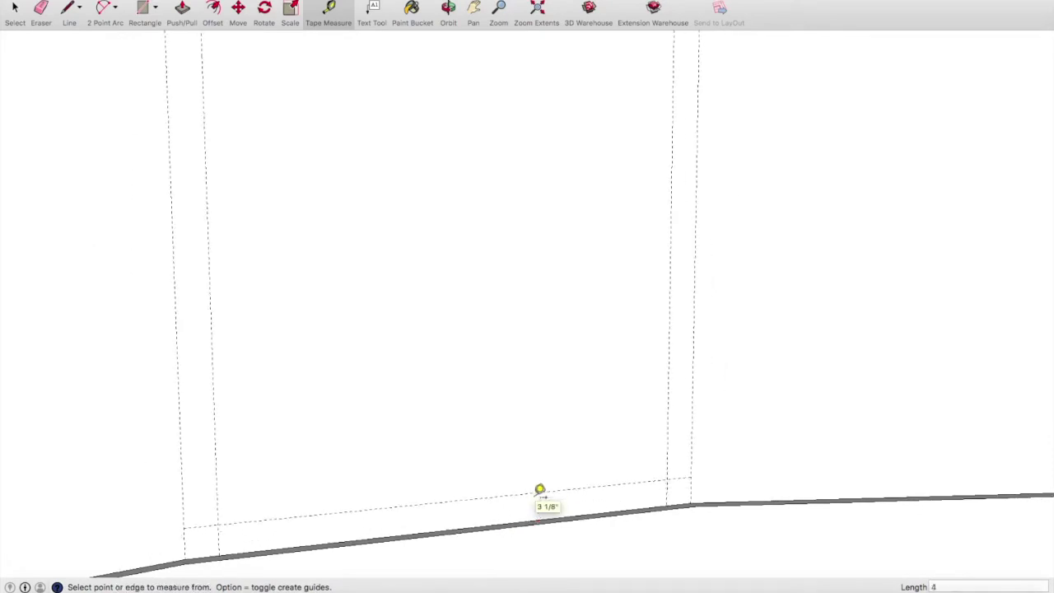
scroll(452, 332, down, 2)
scroll(395, 302, down, 2)
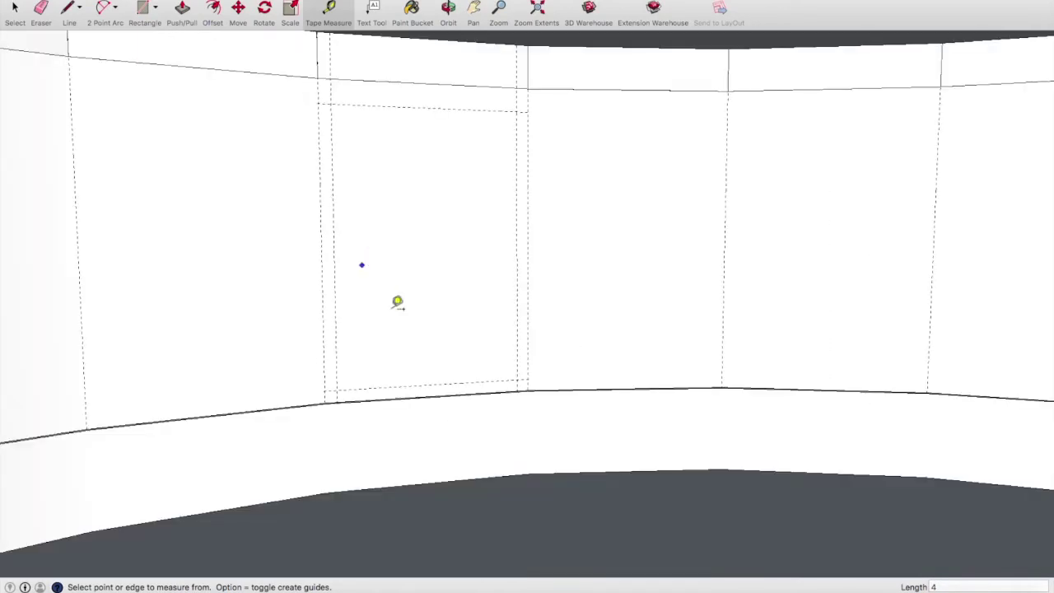
scroll(508, 452, down, 2)
scroll(414, 233, up, 1)
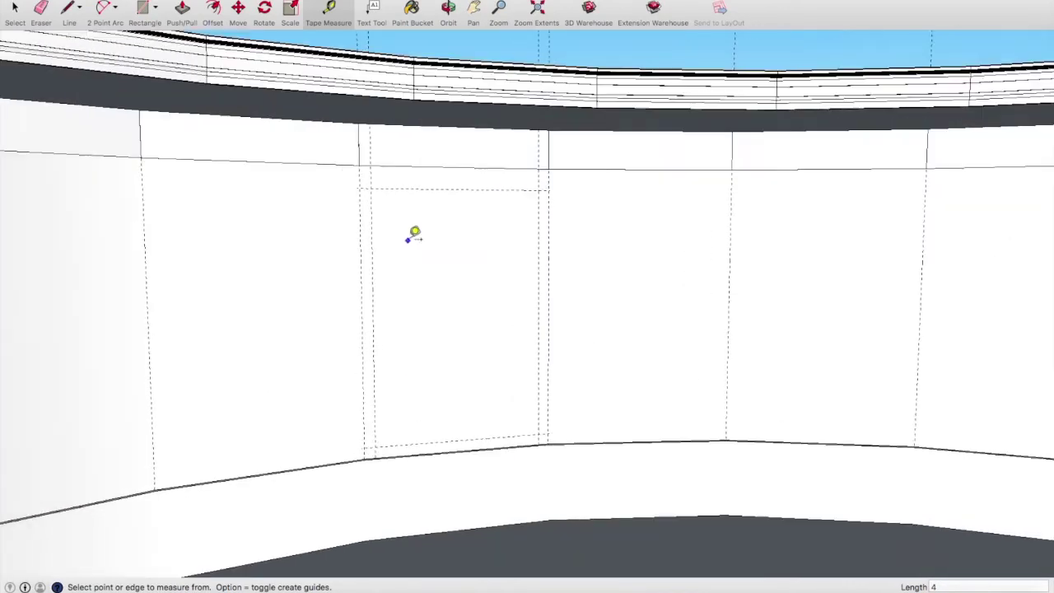
click(145, 9)
Step: Draw a rectangle between the guide corners and push/pull it through the wall
click(370, 189)
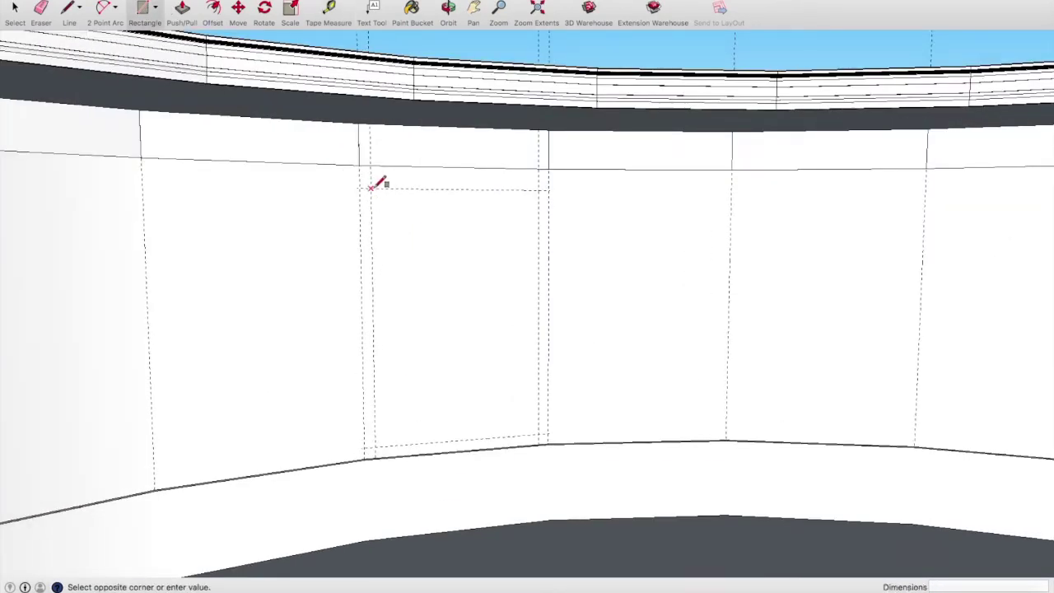
click(540, 434)
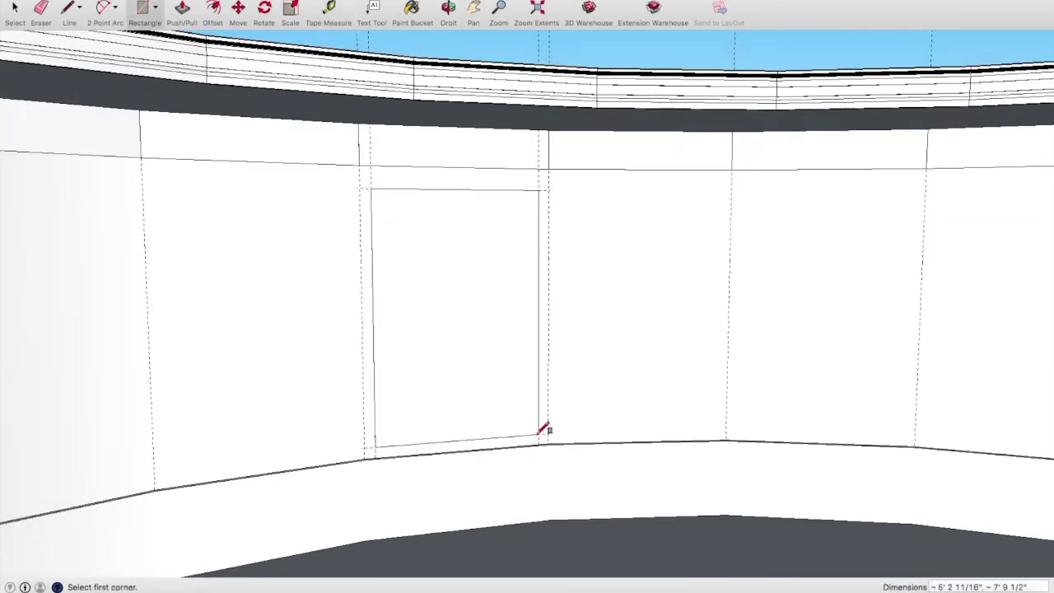
click(183, 9)
click(443, 420)
click(420, 293)
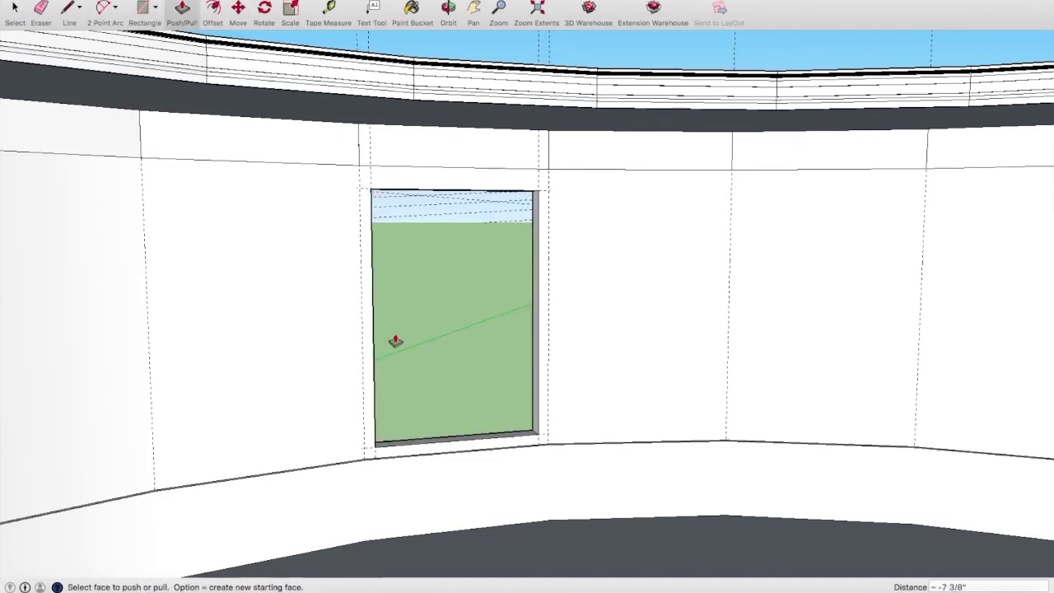
Step: Orbit around the new window opening to check the outdoors shows through
click(446, 11)
drag(449, 165, 440, 203)
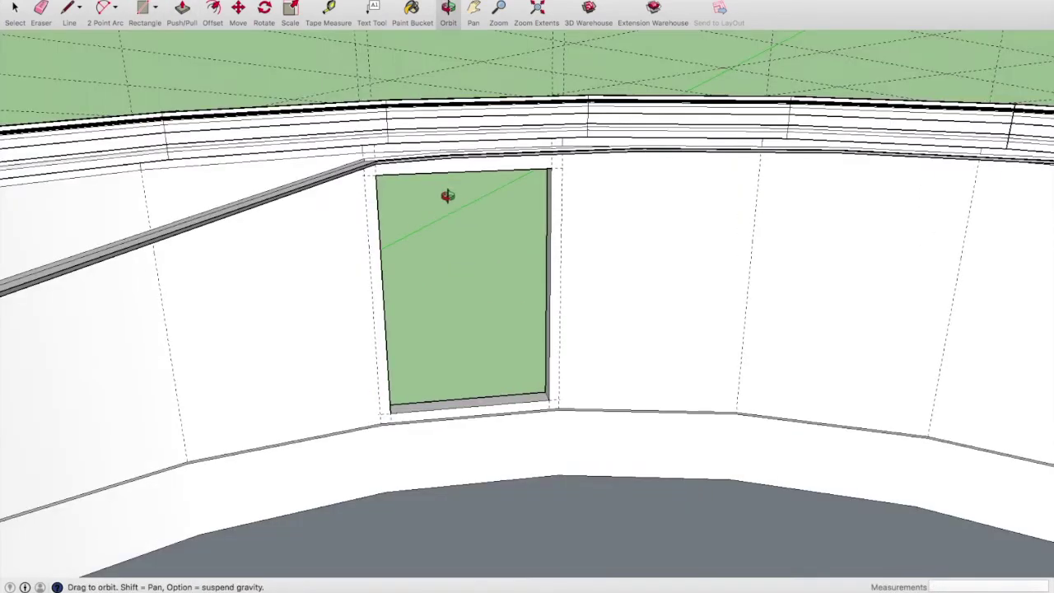
mouse_move(486, 329)
mouse_down()
mouse_move(533, 230)
mouse_move(454, 337)
mouse_move(379, 327)
mouse_move(512, 361)
mouse_move(296, 439)
mouse_move(447, 435)
mouse_move(736, 367)
mouse_move(690, 420)
mouse_move(574, 400)
mouse_move(501, 301)
mouse_move(506, 480)
mouse_move(572, 482)
mouse_move(602, 425)
mouse_move(567, 433)
mouse_move(548, 463)
mouse_move(476, 417)
mouse_move(431, 449)
mouse_move(351, 381)
mouse_move(411, 404)
mouse_move(236, 105)
mouse_up()
click(328, 10)
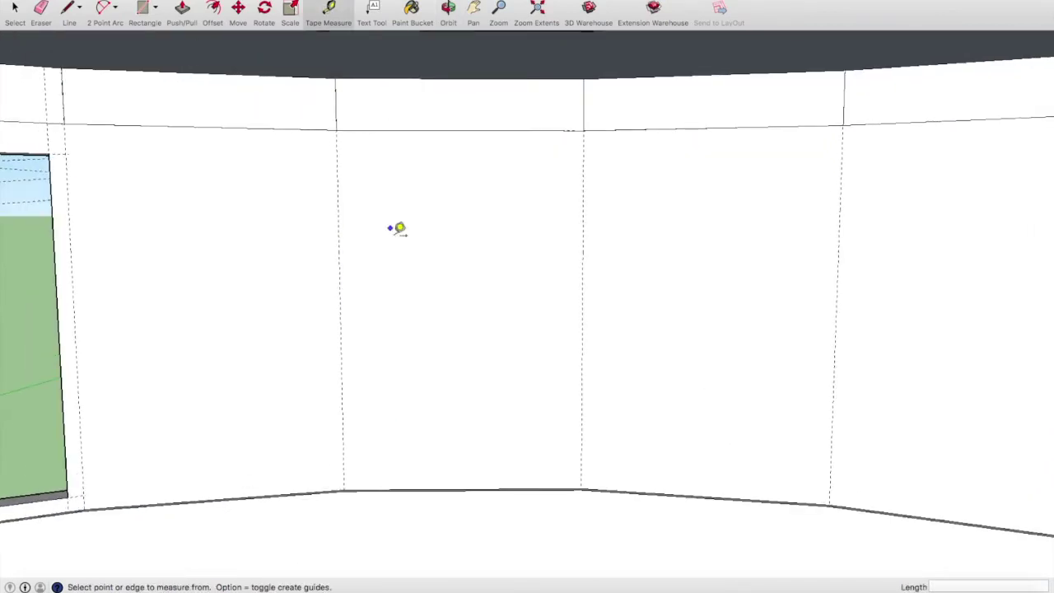
Step: Guide the first panel's opening: inside the left edge, 4 in from the right edge, below the top line, above the floor
scroll(362, 235, up, 3)
click(319, 251)
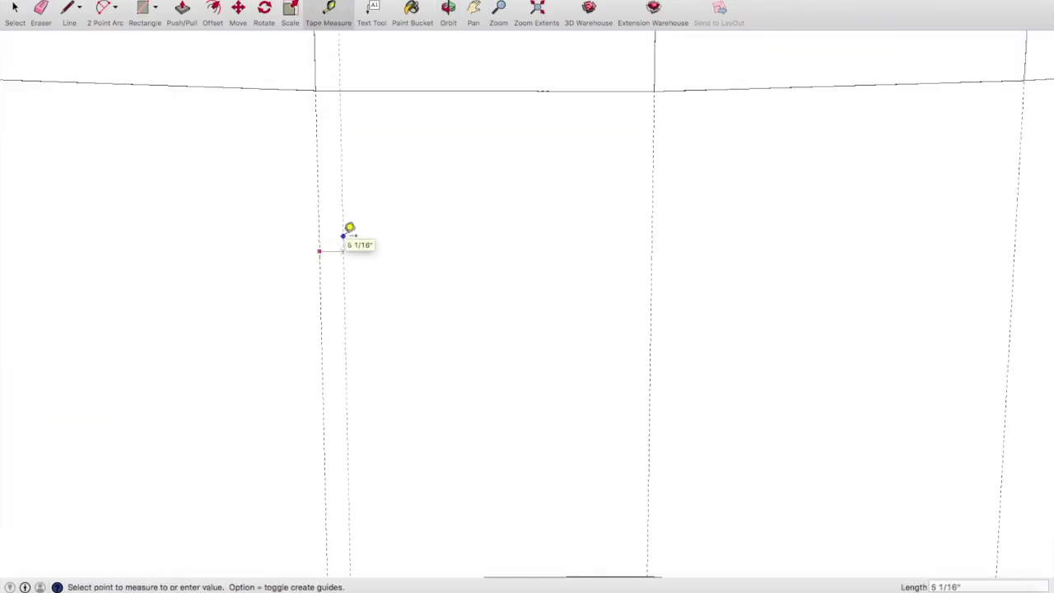
click(343, 236)
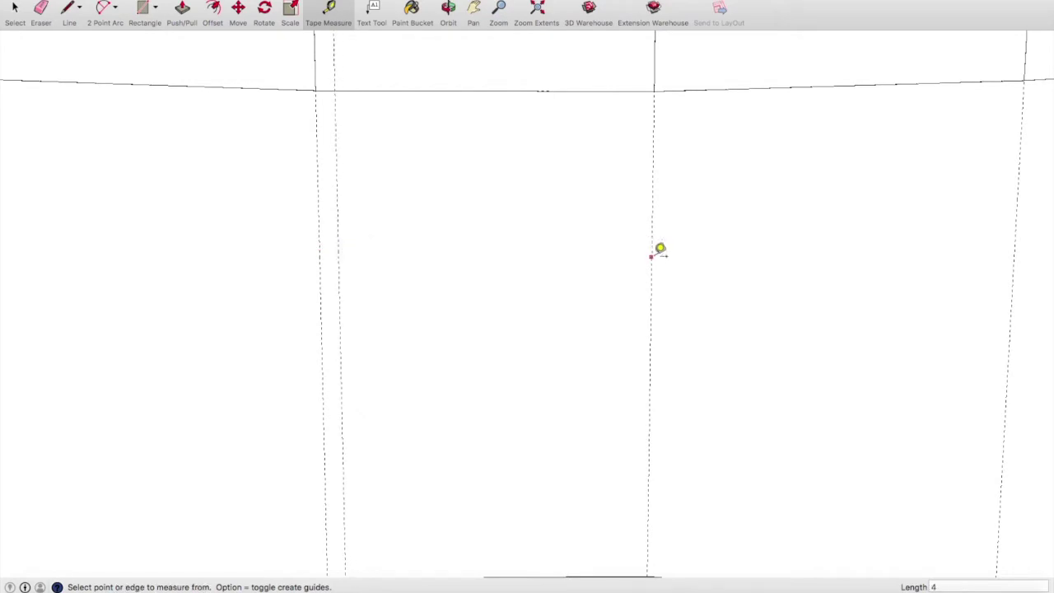
click(650, 252)
text(4)
key(Return)
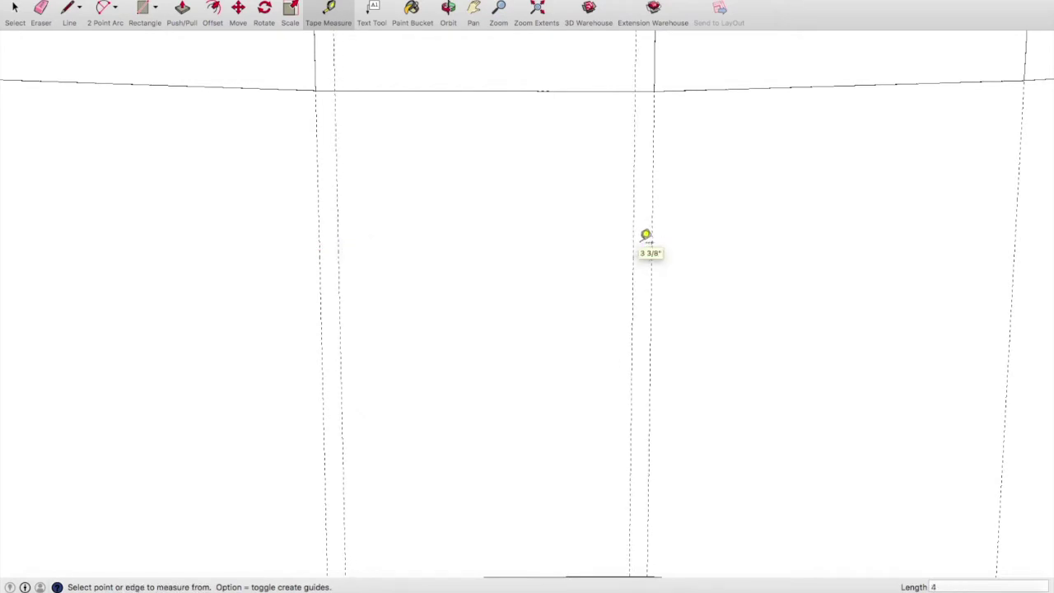
scroll(683, 233, down, 3)
scroll(683, 233, down, 2)
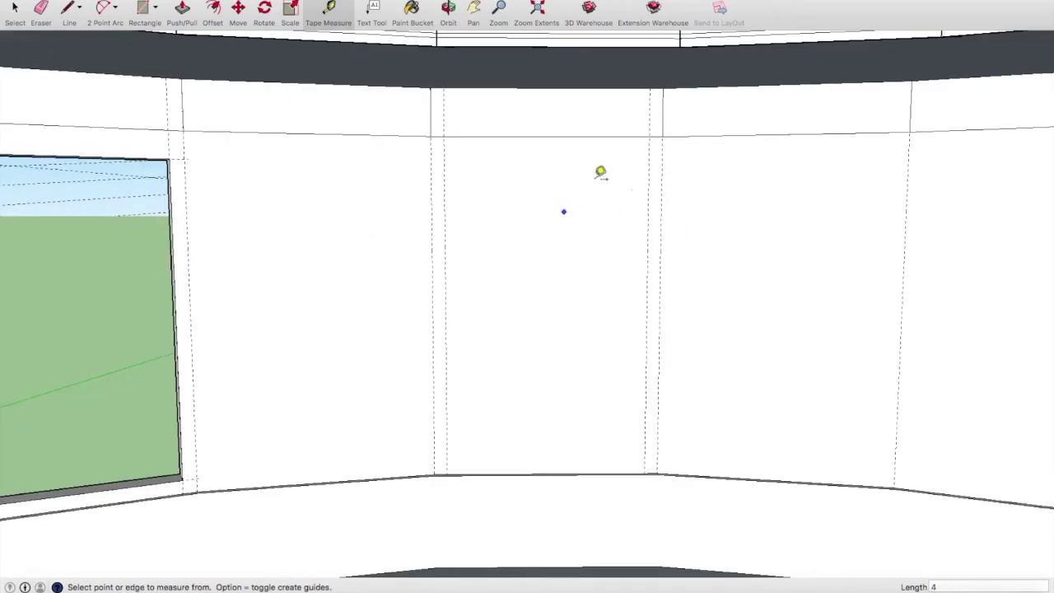
click(562, 135)
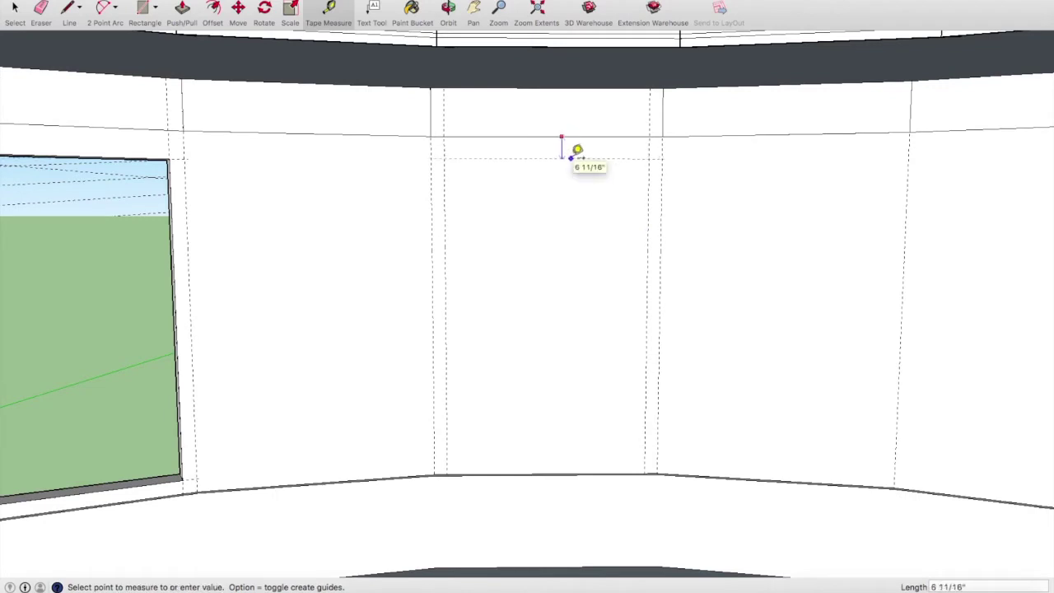
click(571, 158)
scroll(519, 449, up, 2)
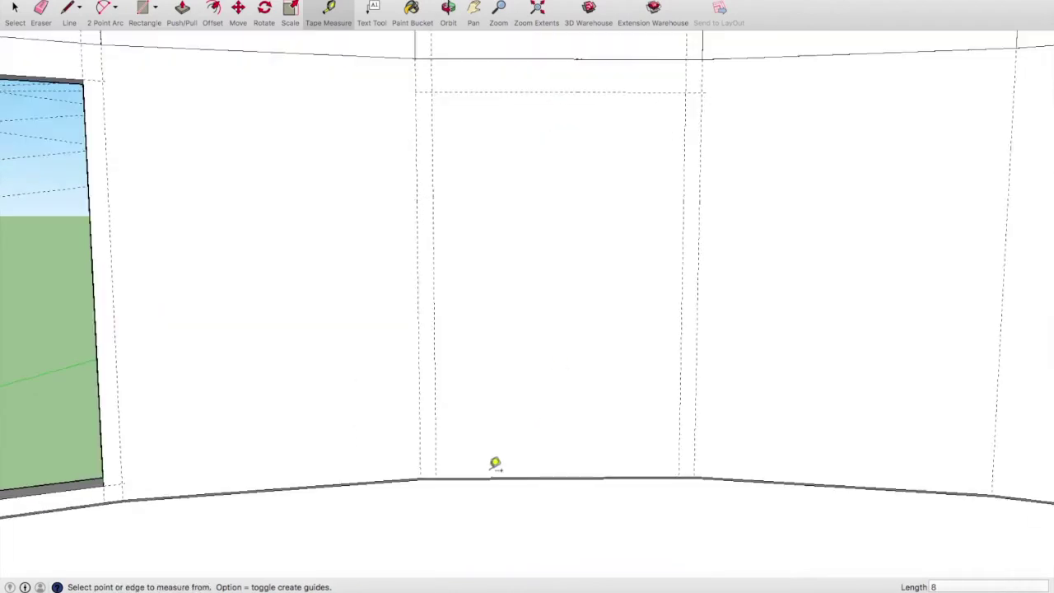
scroll(494, 469, up, 2)
click(491, 481)
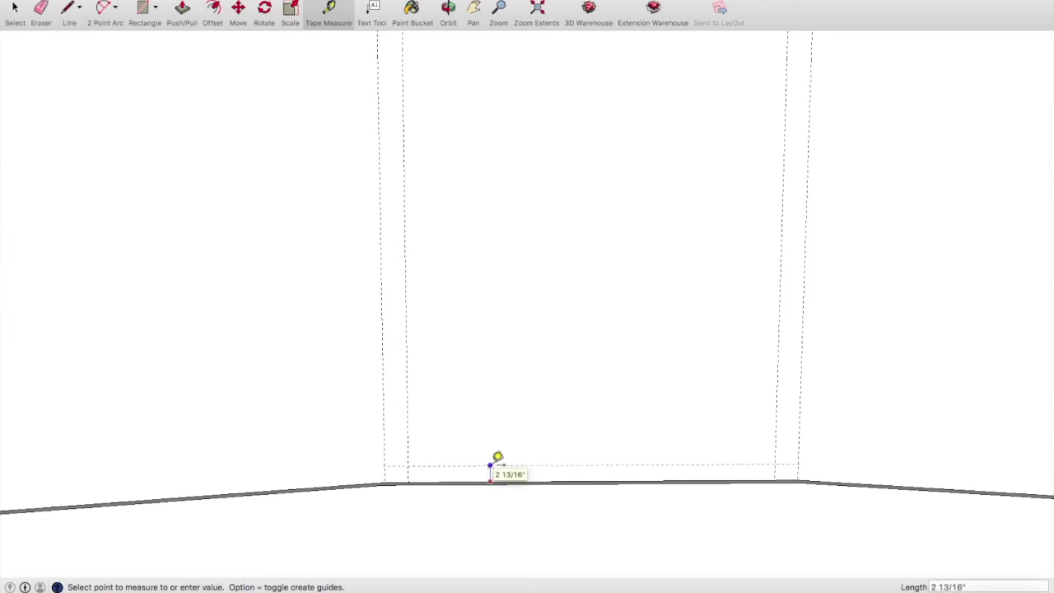
click(490, 466)
Step: Outline the next panel's opening with guides inside both edges, below the top line, and 4 above the floor
scroll(400, 388, down, 3)
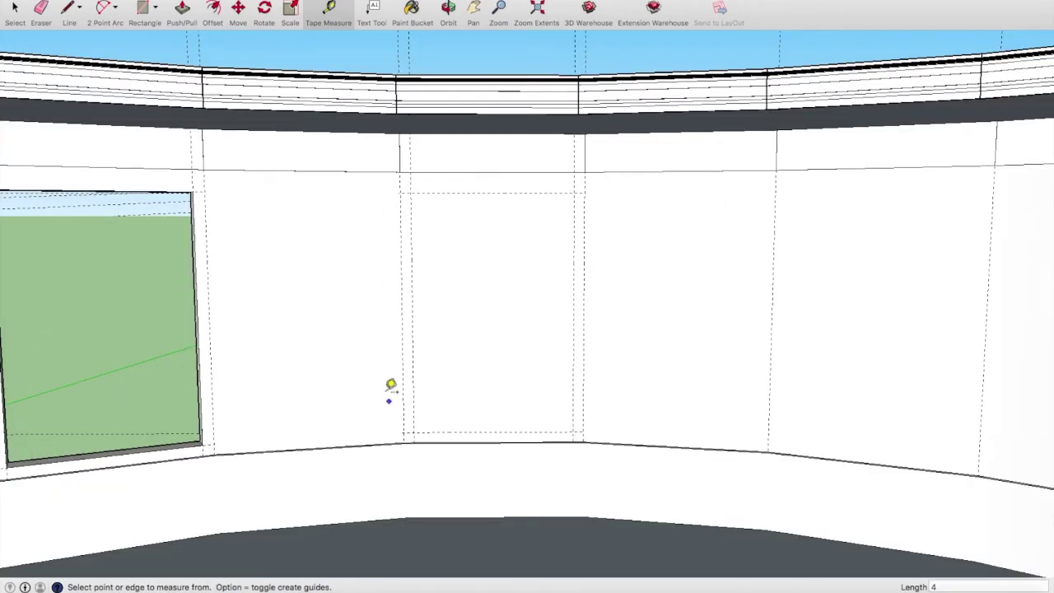
scroll(391, 383, down, 1)
click(550, 278)
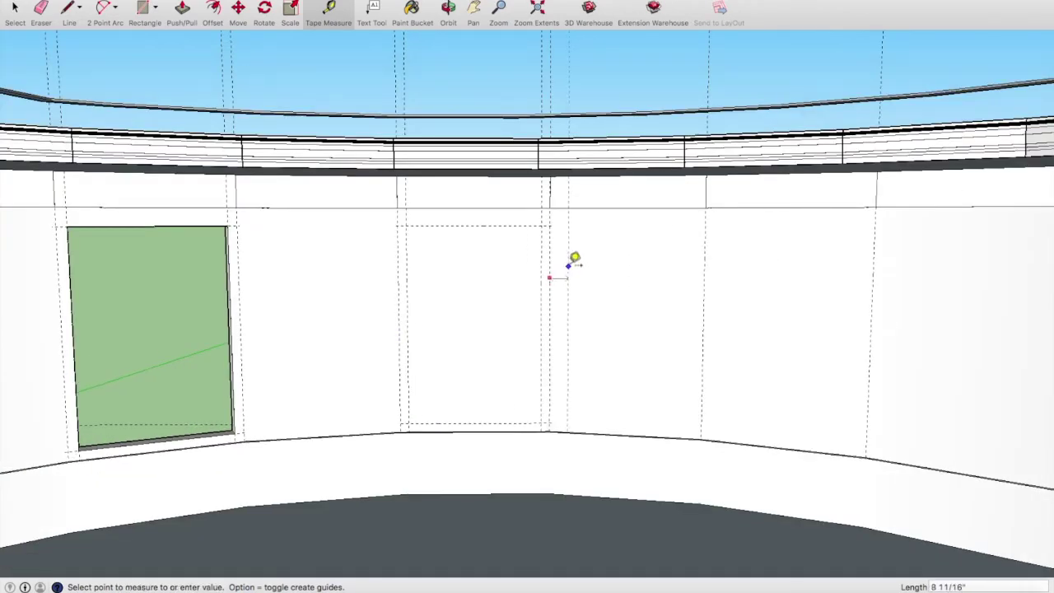
click(568, 265)
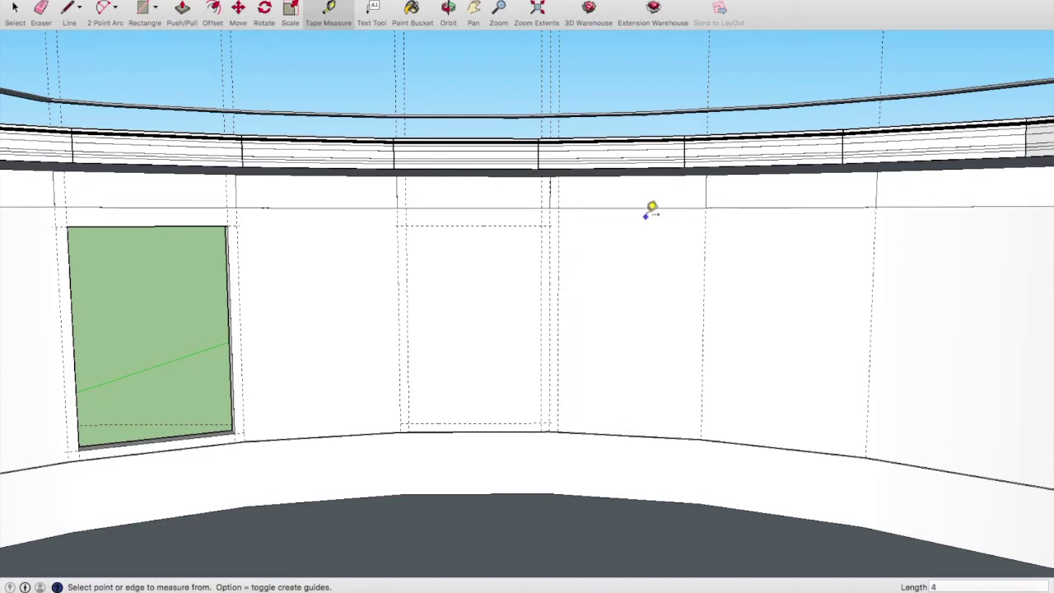
click(645, 209)
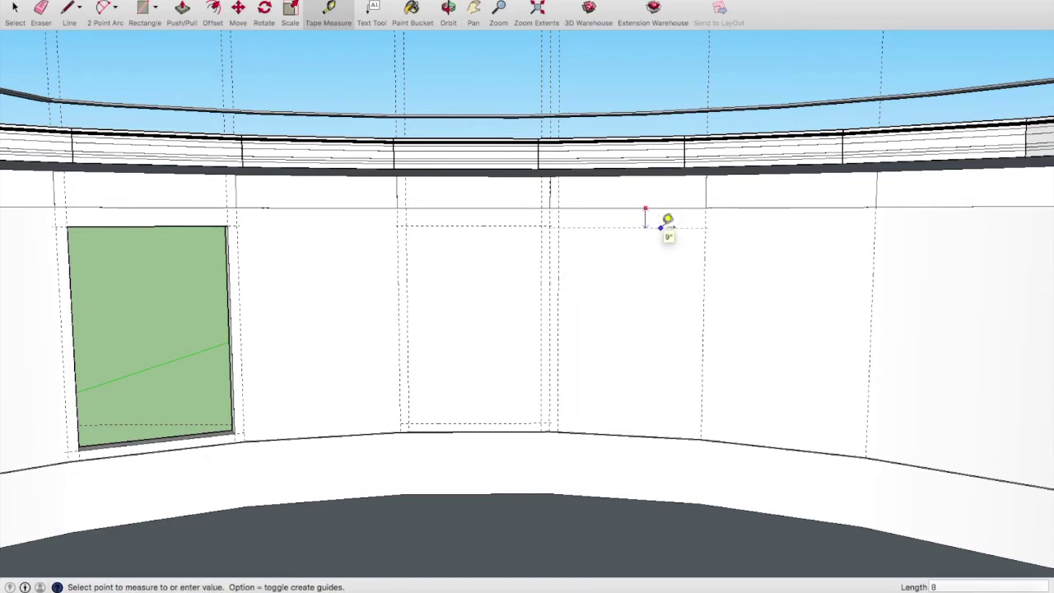
click(661, 227)
click(706, 249)
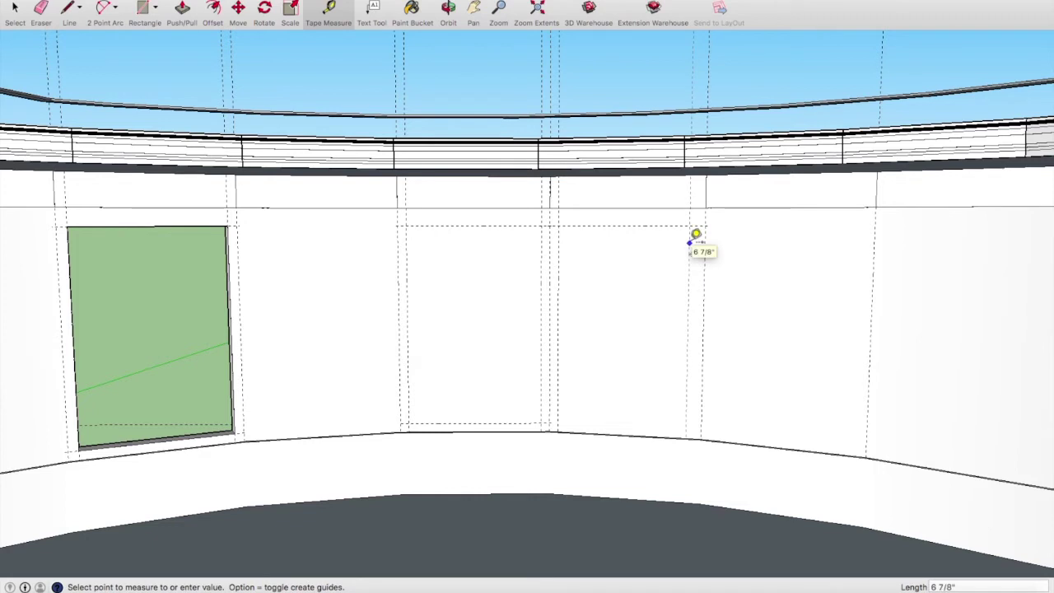
click(696, 235)
scroll(650, 412, up, 3)
scroll(602, 473, up, 3)
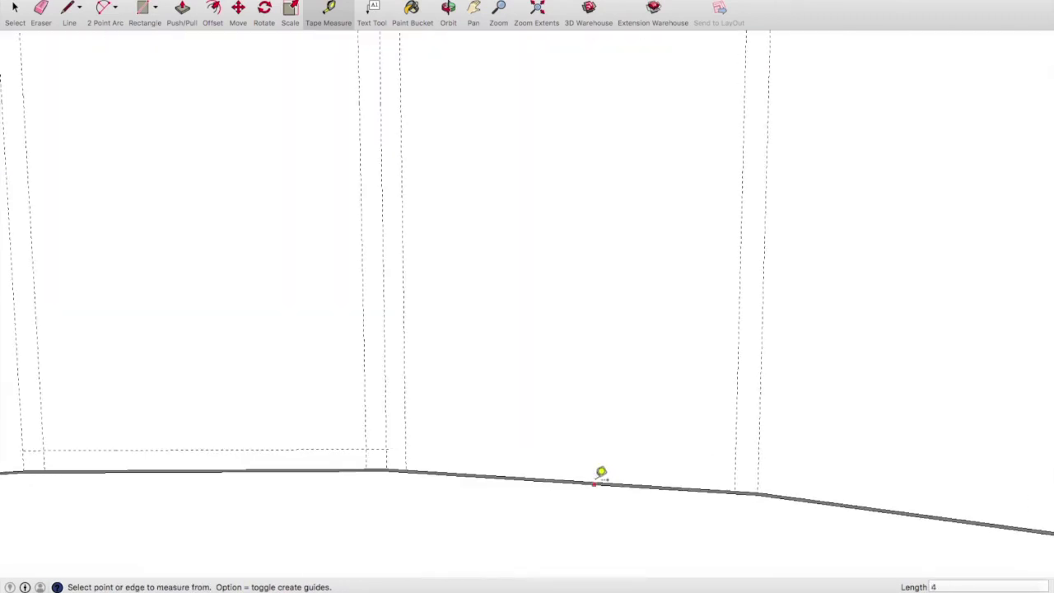
click(611, 473)
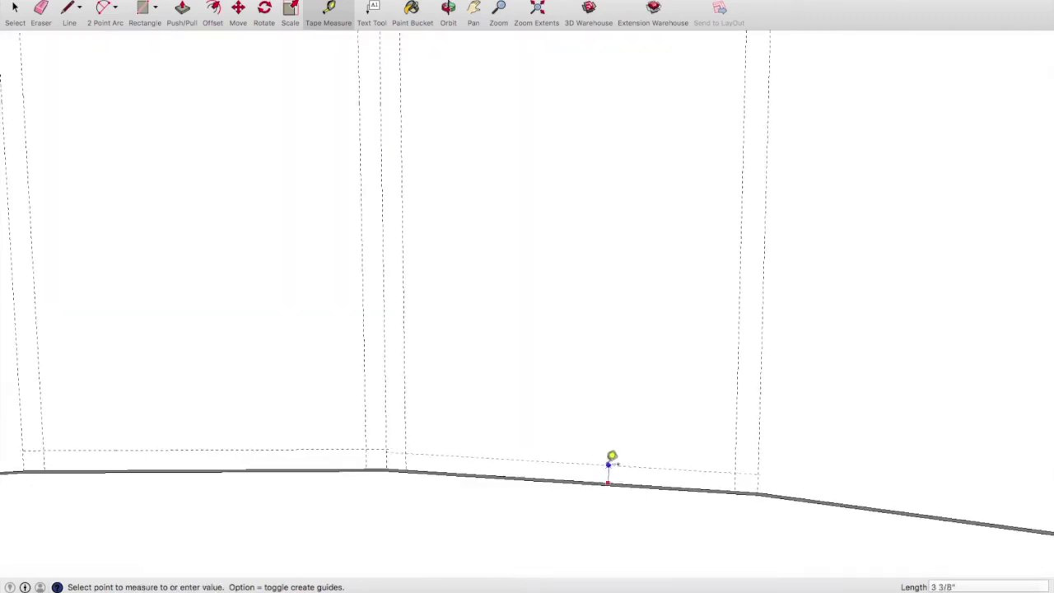
text(4)
key(Return)
Step: Add guides inside both edges of the third panel, below the top wall line and above the floor
scroll(593, 449, down, 1)
scroll(569, 438, down, 3)
scroll(516, 398, down, 2)
scroll(514, 371, down, 2)
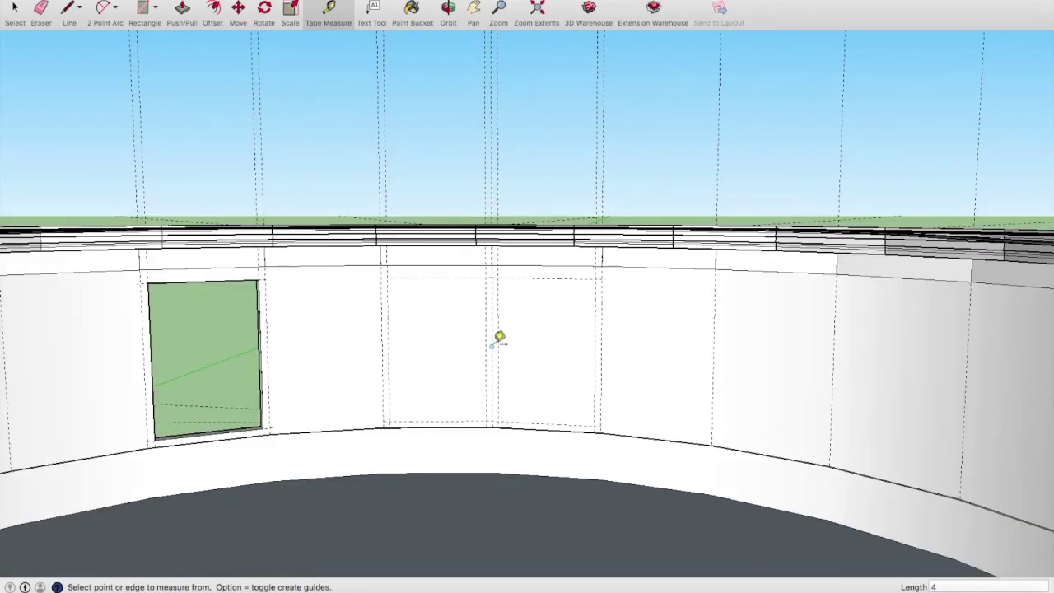
scroll(504, 337, down, 1)
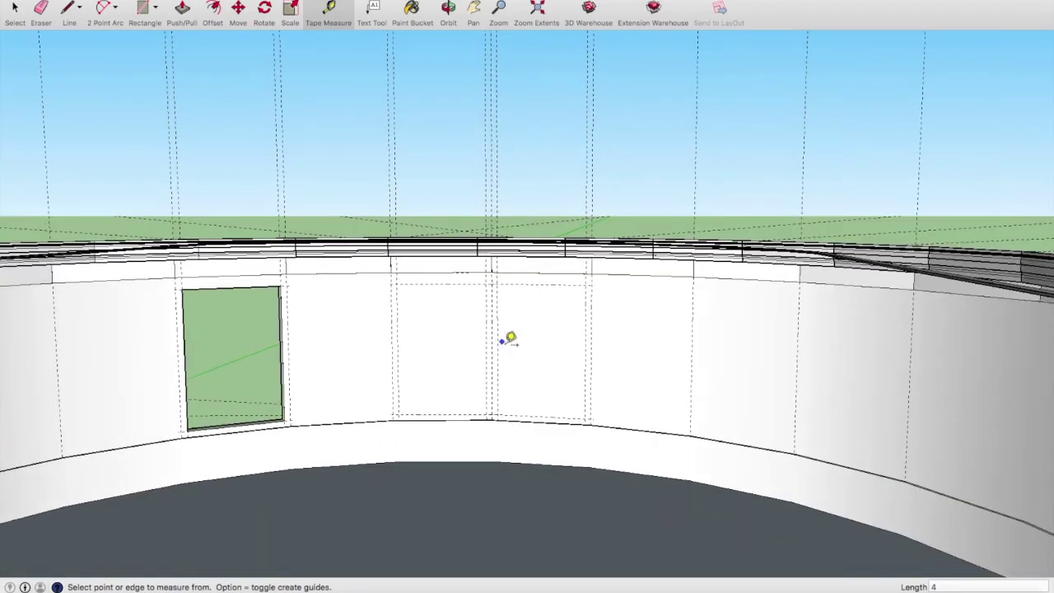
click(691, 336)
scroll(697, 332, up, 2)
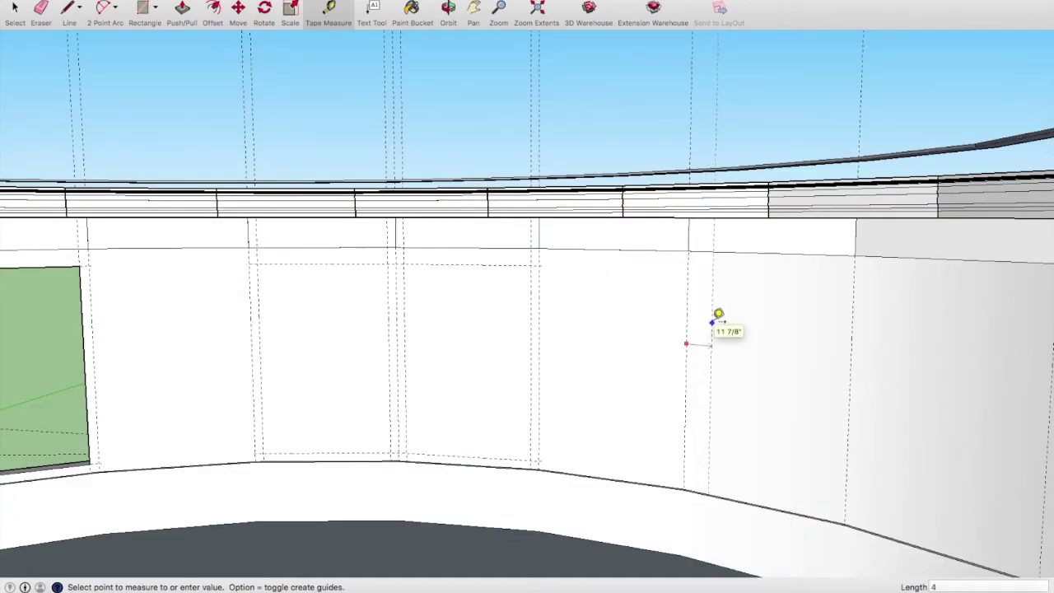
click(713, 321)
click(860, 311)
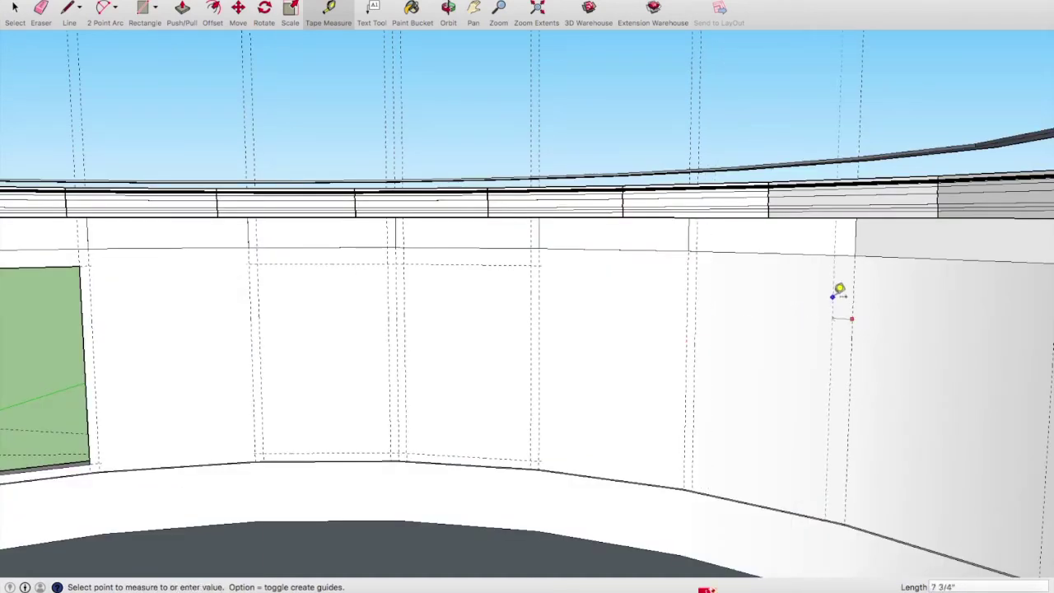
click(840, 289)
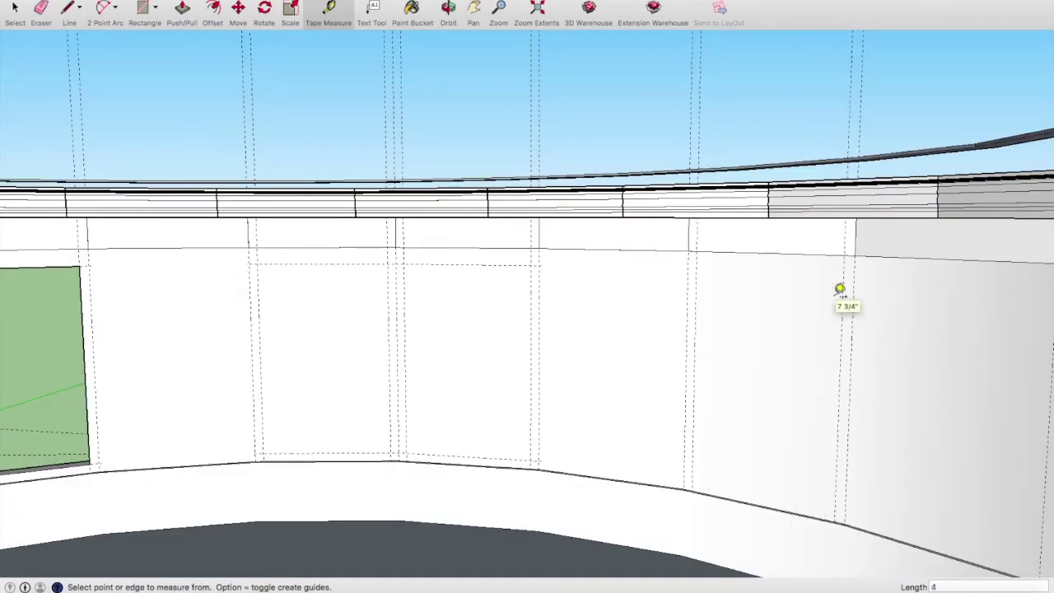
click(799, 254)
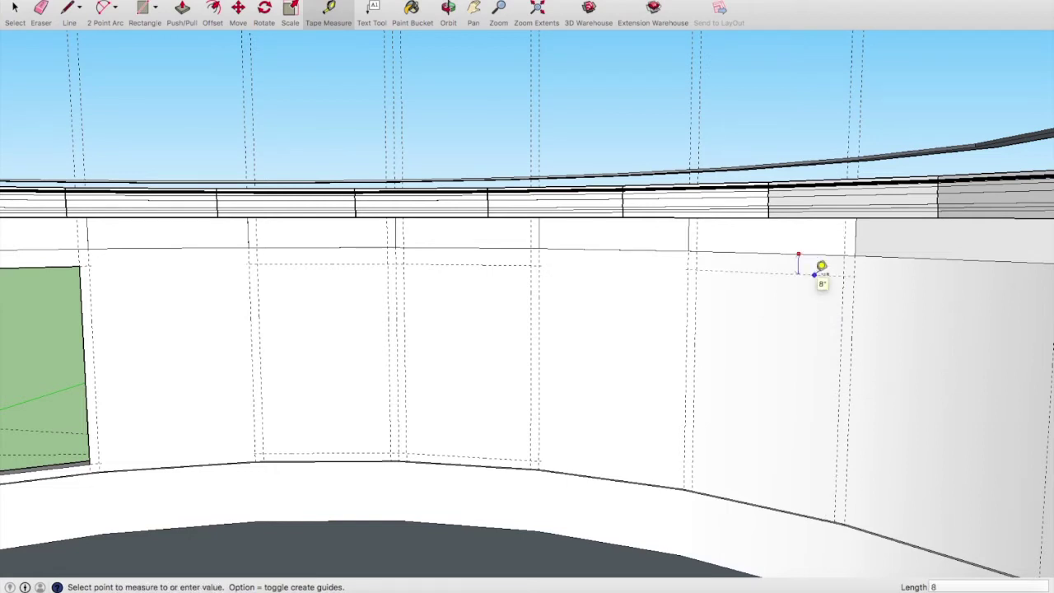
click(821, 268)
scroll(774, 501, up, 3)
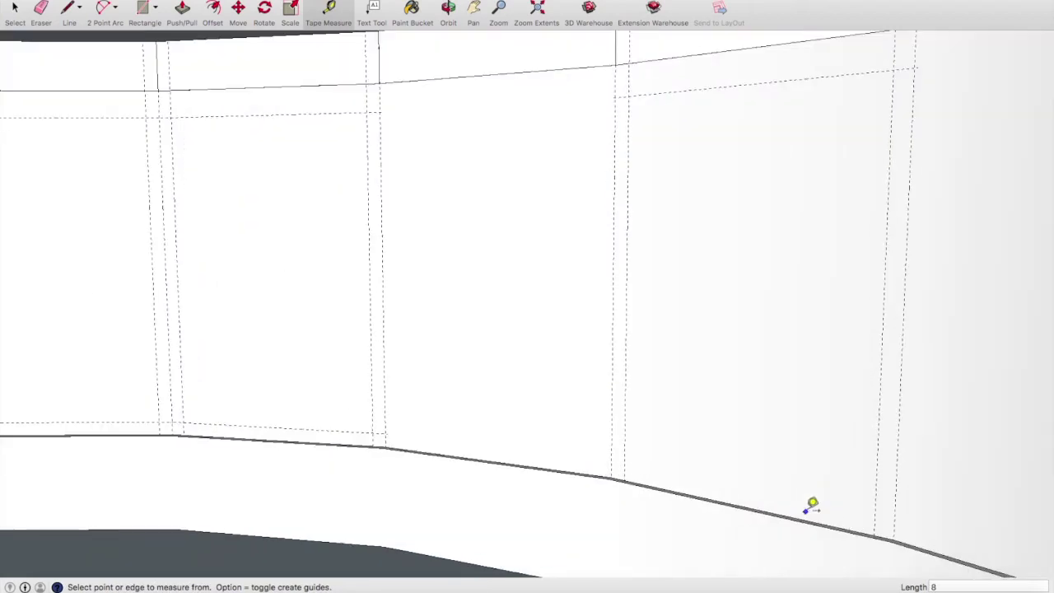
scroll(813, 504, up, 2)
click(815, 525)
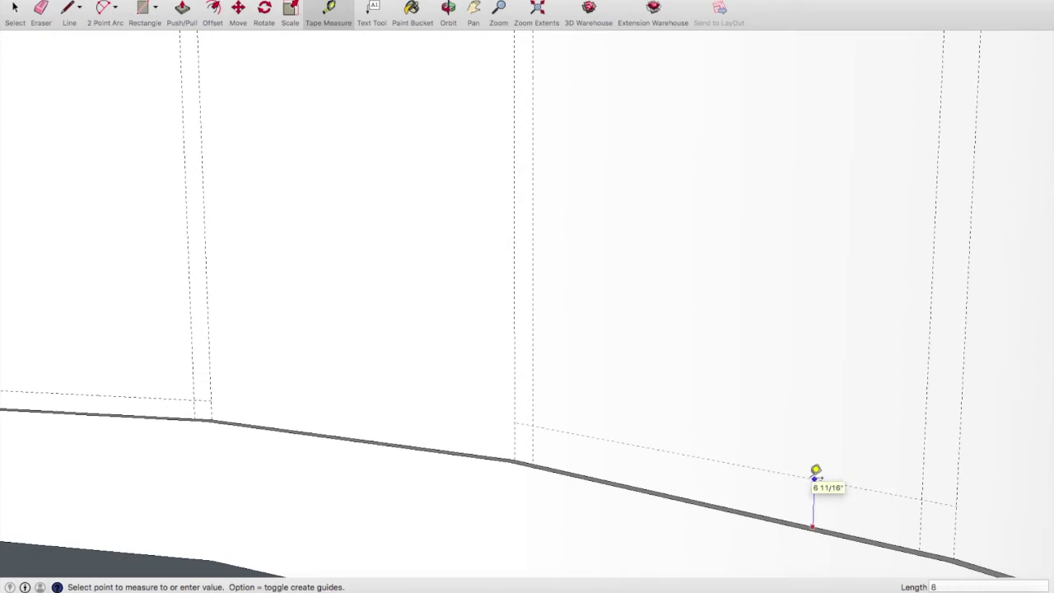
click(815, 471)
scroll(812, 468, down, 3)
scroll(746, 439, down, 3)
scroll(771, 430, down, 3)
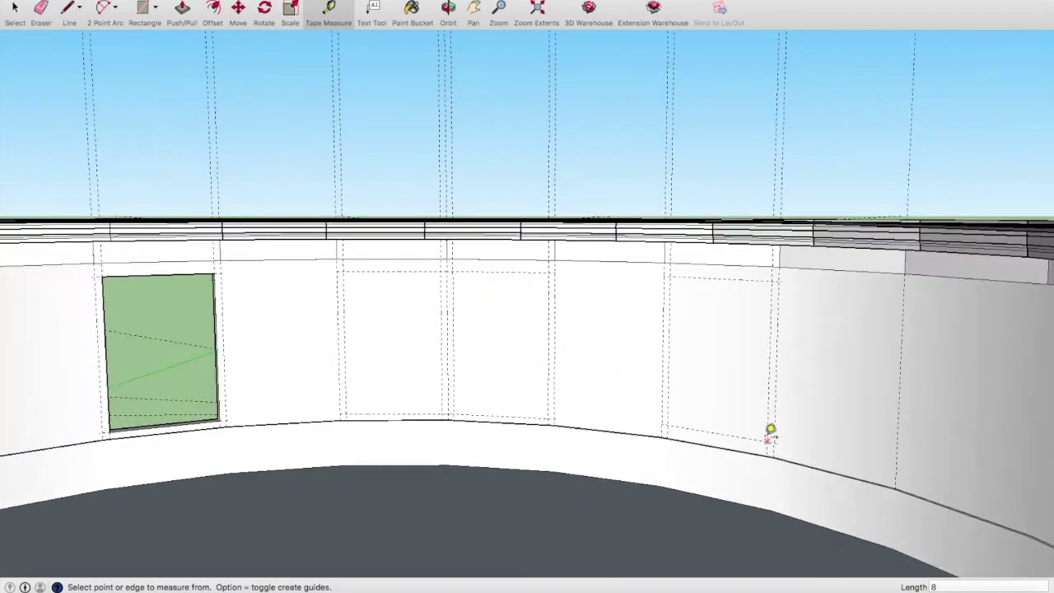
scroll(770, 430, down, 3)
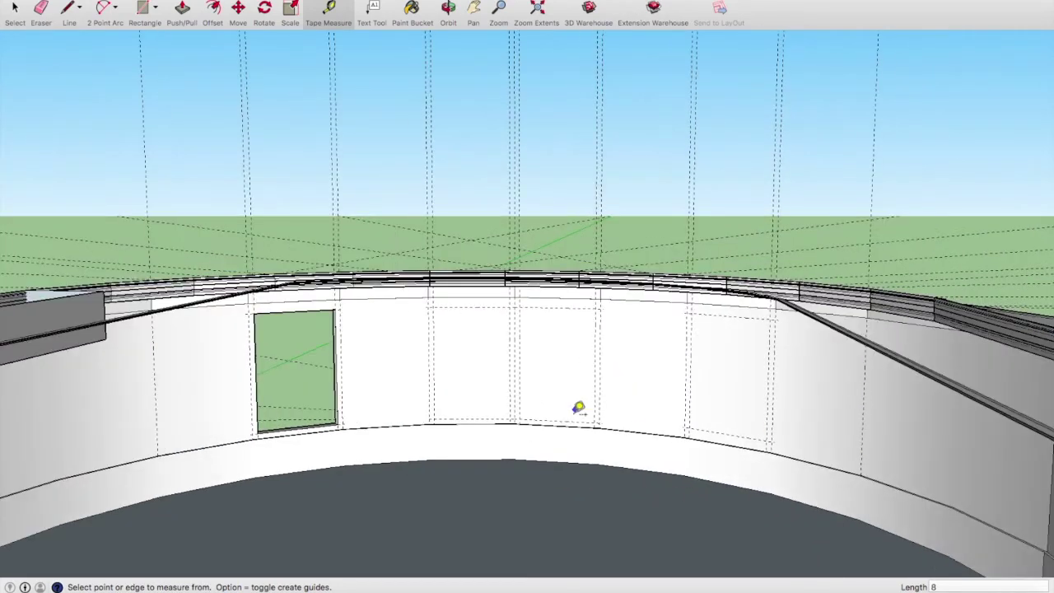
click(144, 9)
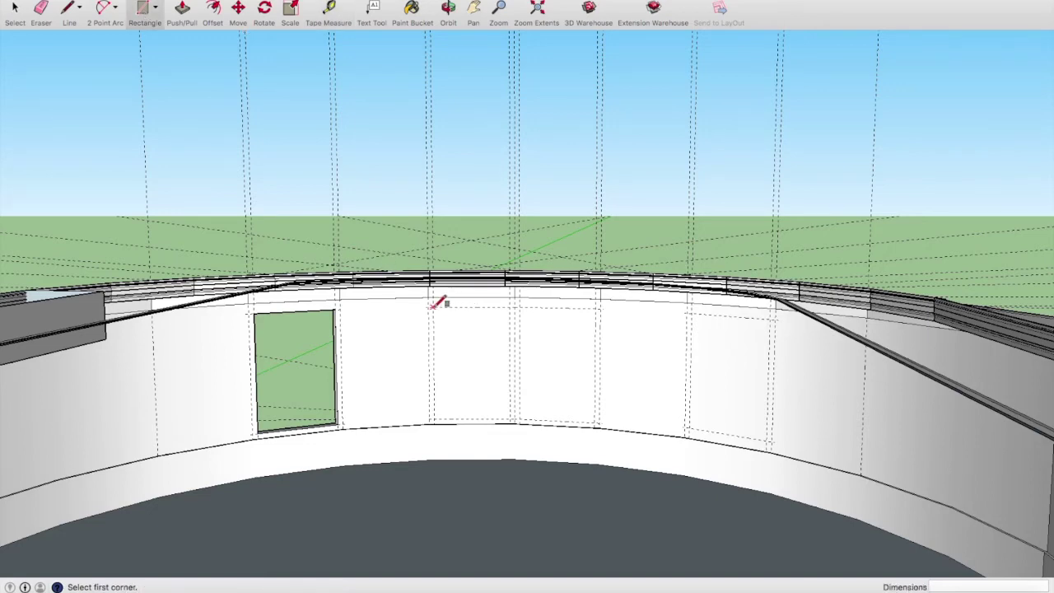
Step: Draw three rectangle window outlines along the guides on the curved wall panels
click(434, 305)
scroll(499, 371, up, 2)
scroll(530, 435, up, 3)
click(532, 439)
click(533, 438)
click(650, 270)
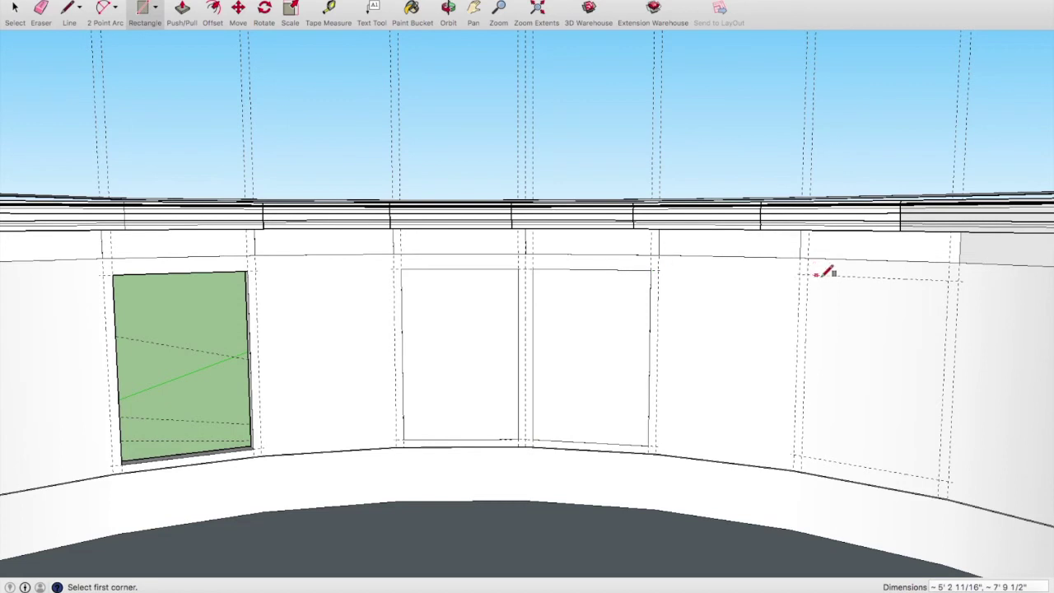
click(806, 276)
click(941, 477)
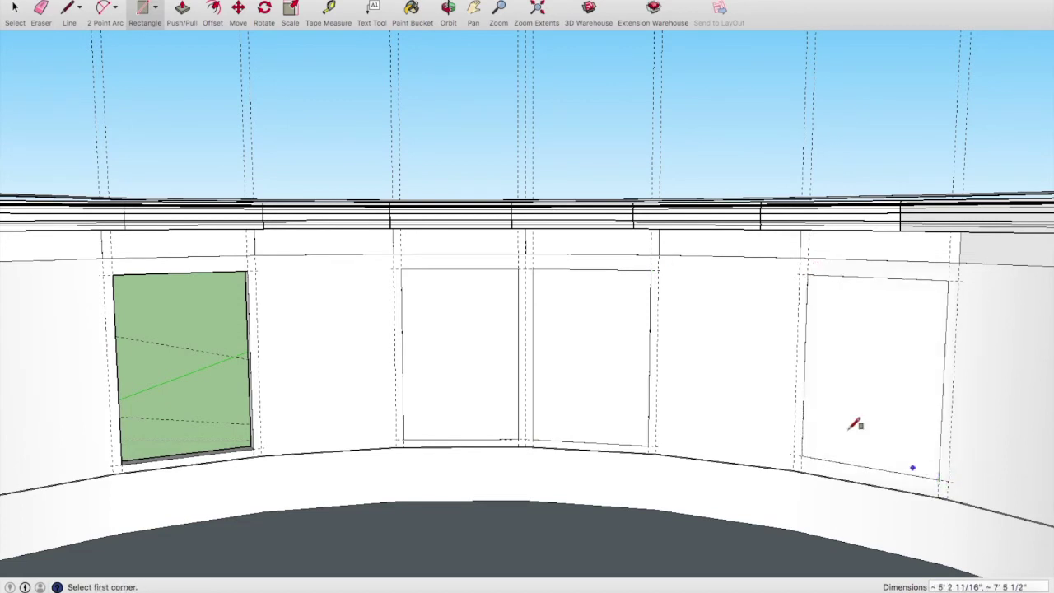
Step: Push/Pull each of the three window faces through the wall thickness, then orbit to view the openings
click(182, 13)
click(470, 380)
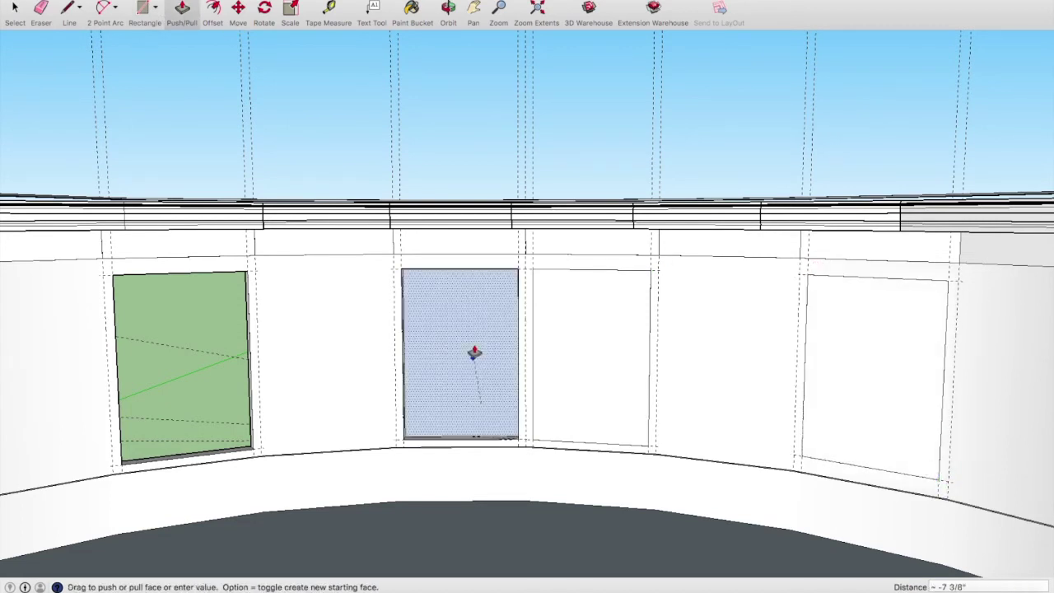
click(467, 315)
click(584, 424)
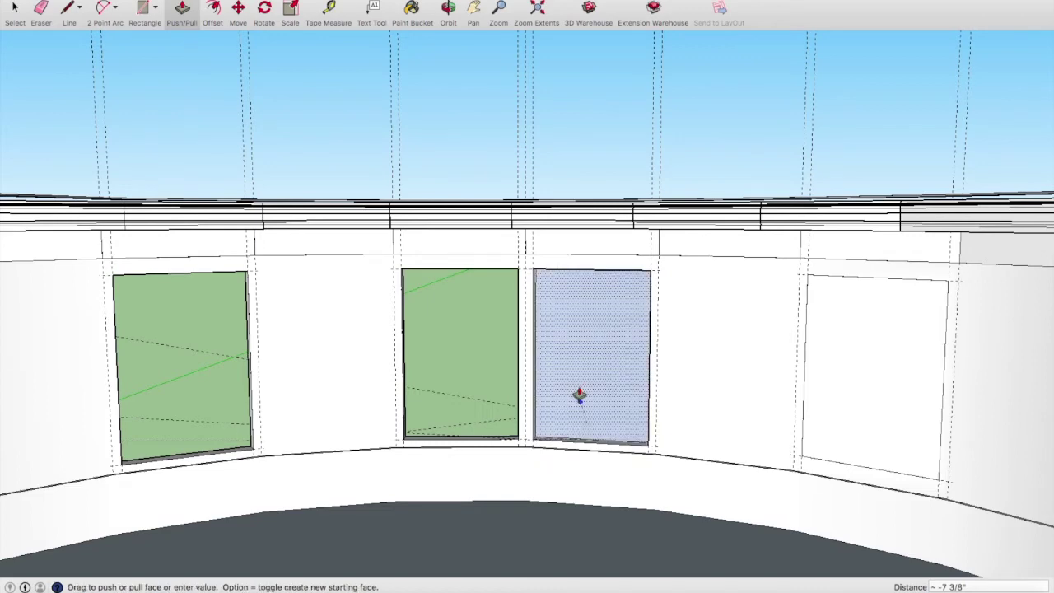
click(570, 349)
click(873, 415)
click(873, 377)
scroll(763, 385, down, 2)
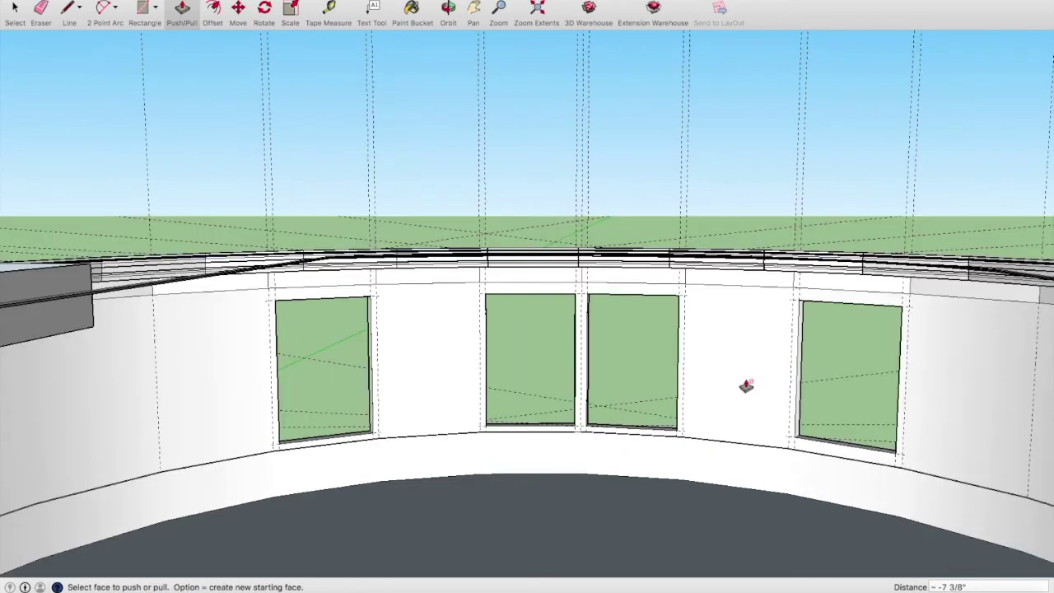
scroll(823, 445, down, 2)
middle_drag(870, 505, 800, 439)
scroll(812, 458, up, 3)
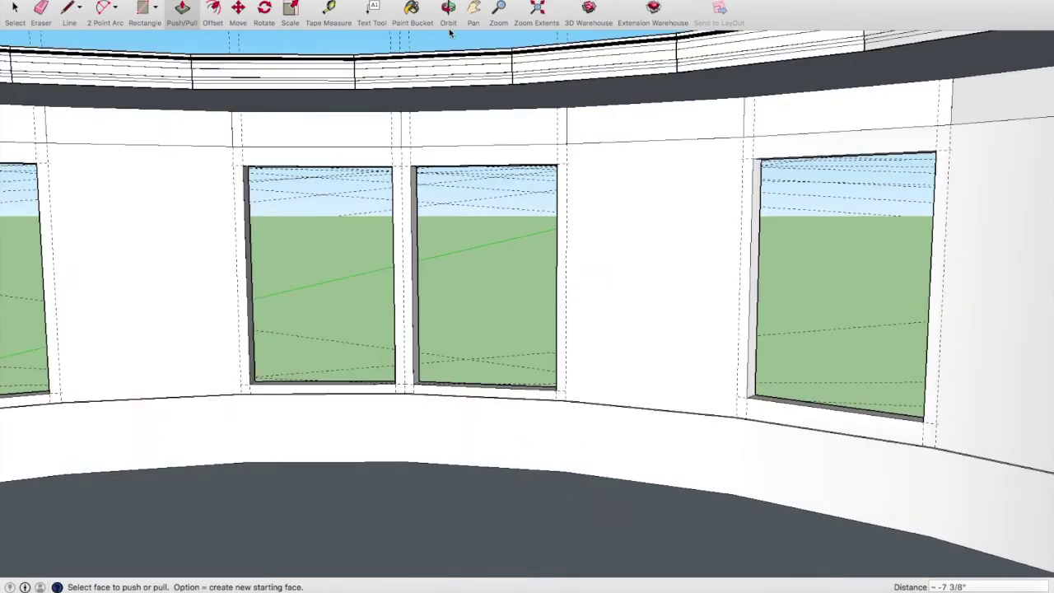
scroll(774, 412, up, 1)
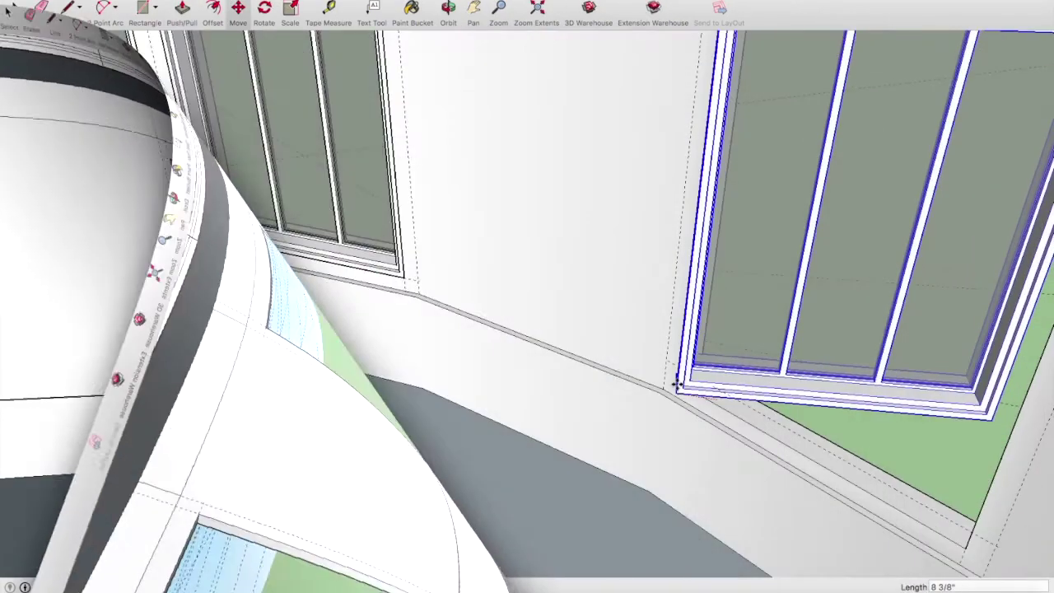
scroll(678, 382, up, 2)
scroll(671, 375, up, 2)
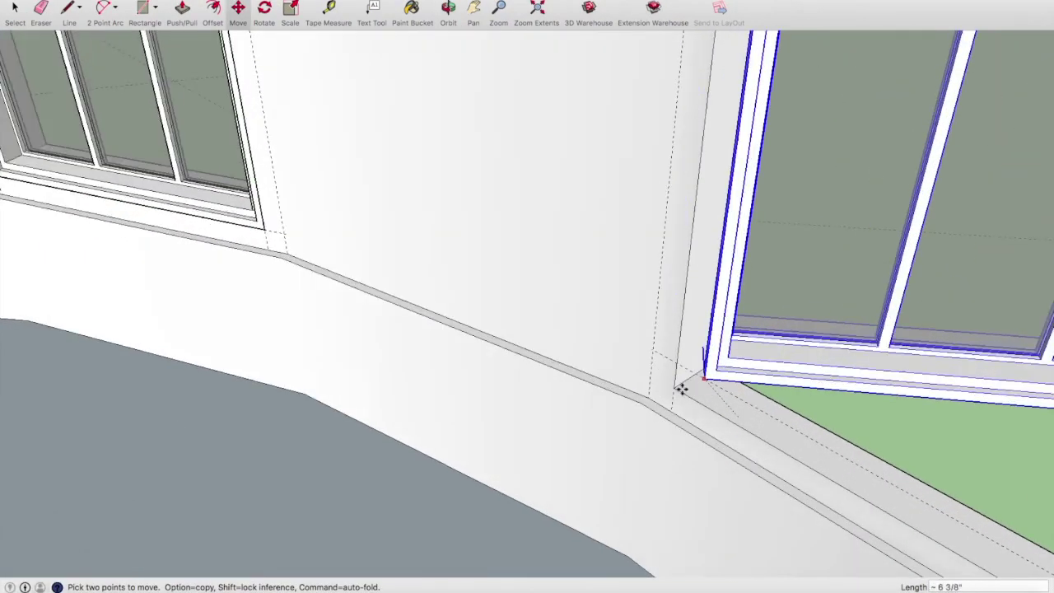
Step: Rotate the rightmost window about 39.4° around its corner to match its panel, then orbit to eye level
scroll(682, 389, up, 1)
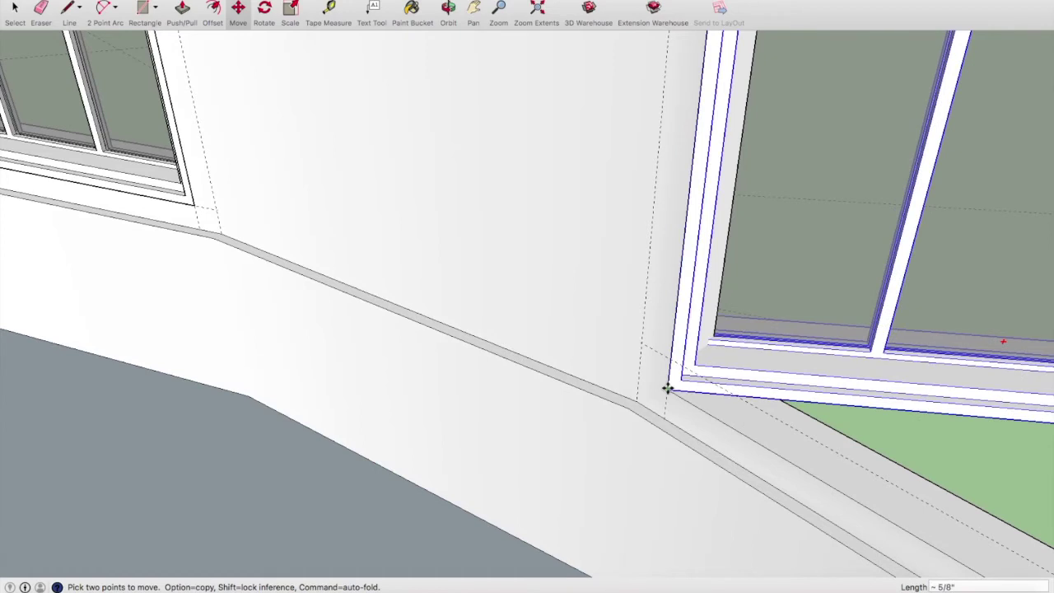
click(275, 24)
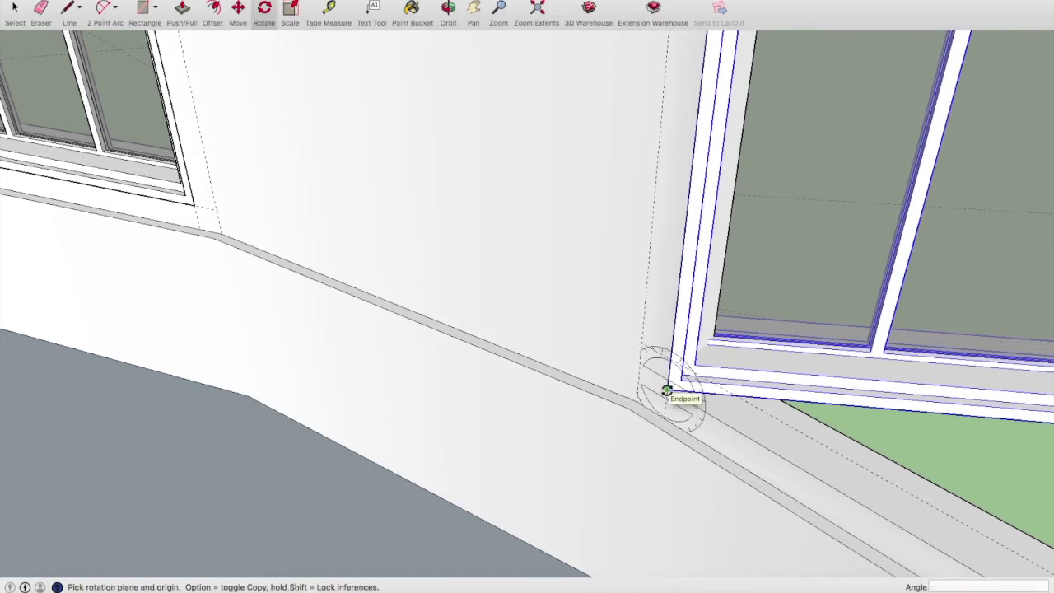
drag(668, 390, 778, 400)
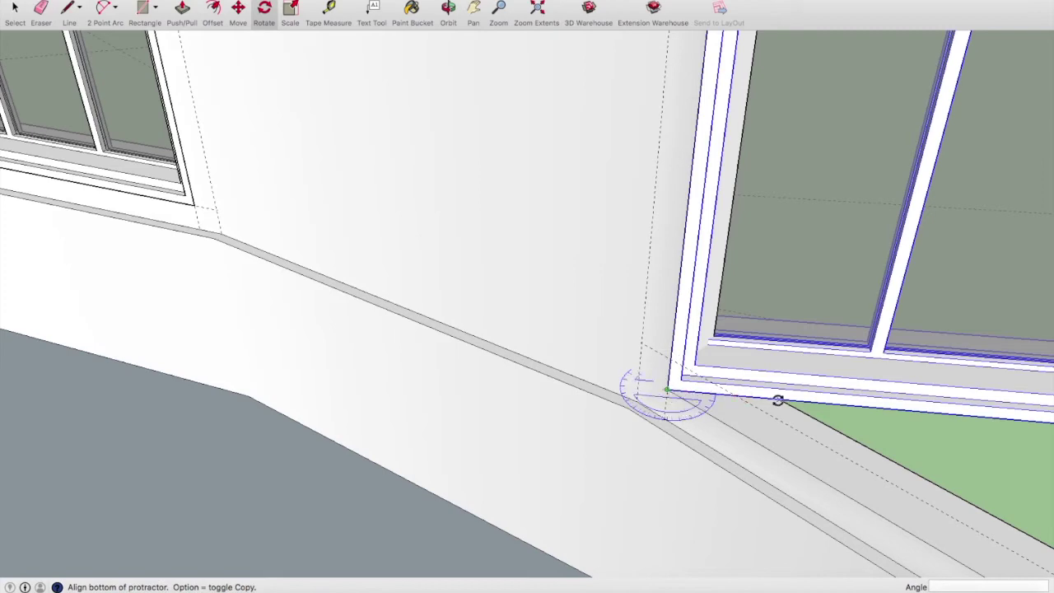
click(781, 452)
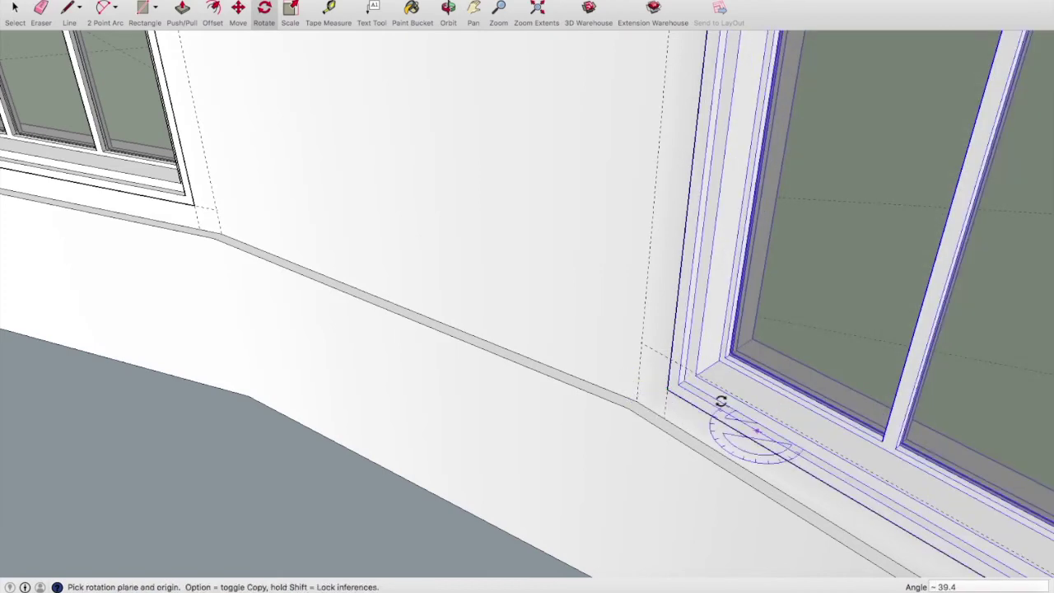
scroll(722, 400, down, 5)
middle_drag(666, 365, 585, 320)
scroll(585, 320, down, 3)
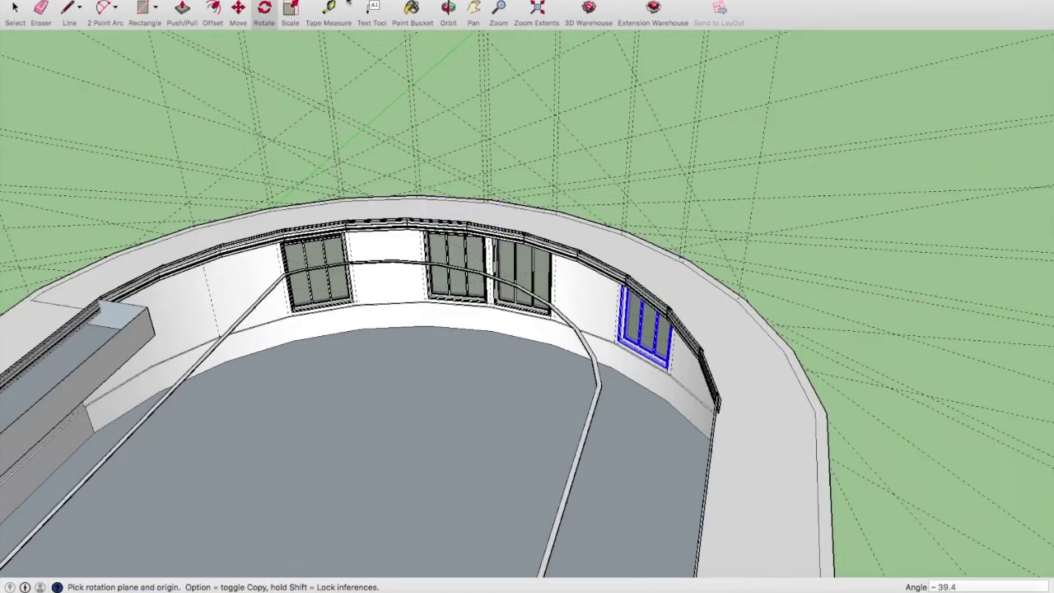
click(448, 7)
mouse_move(288, 216)
mouse_down()
mouse_move(359, 147)
mouse_move(310, 189)
mouse_up()
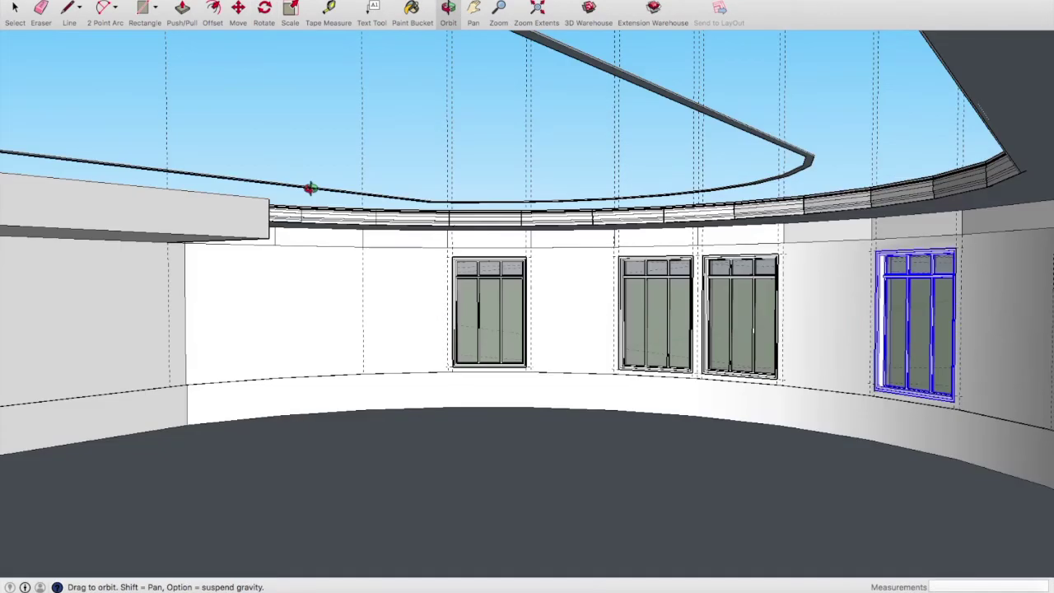
click(124, 0)
mouse_move(149, 142)
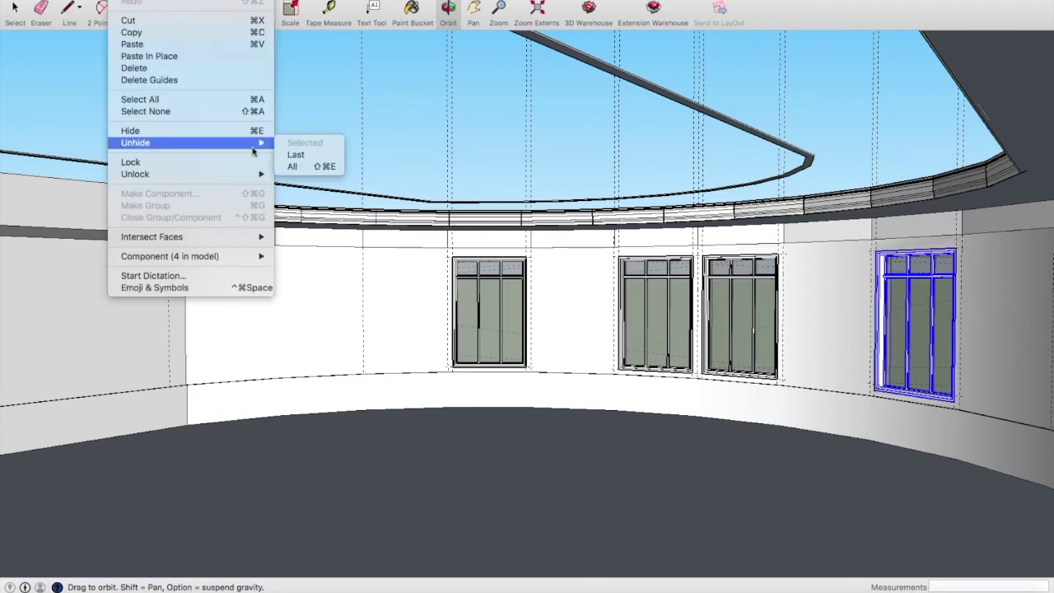
Step: Unhide all geometry so the ceiling returns, and pan to frame the left wall block and windows
click(298, 168)
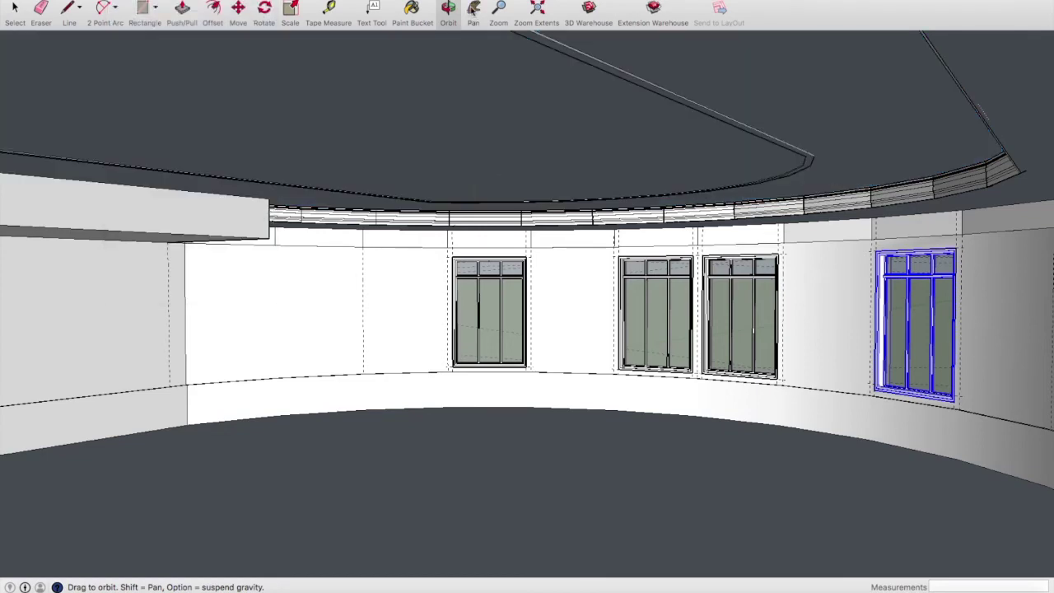
click(474, 8)
mouse_move(569, 236)
mouse_down()
mouse_move(710, 210)
mouse_move(654, 216)
mouse_up()
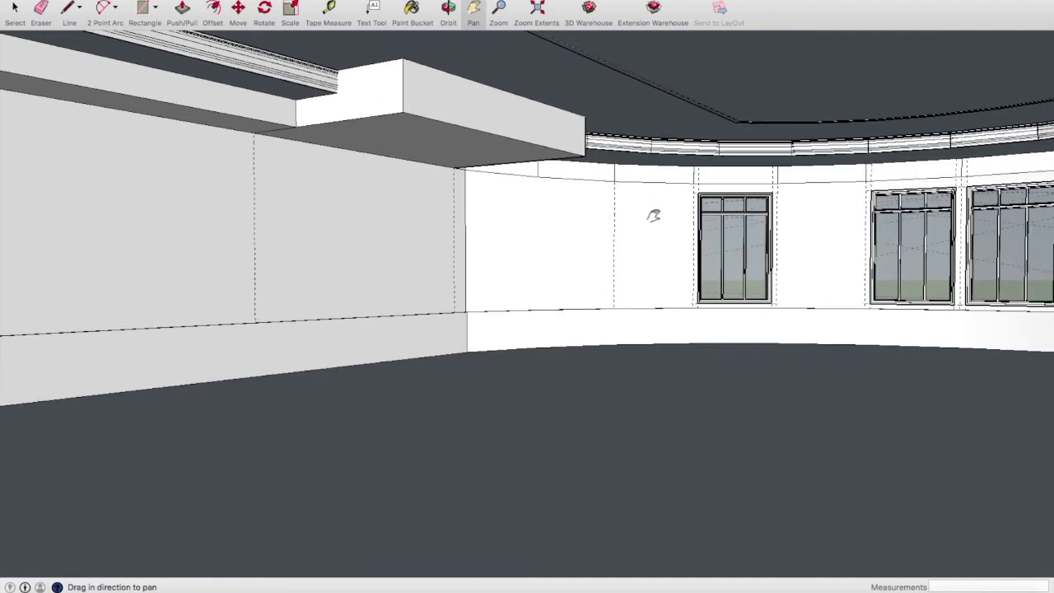
drag(653, 216, 658, 223)
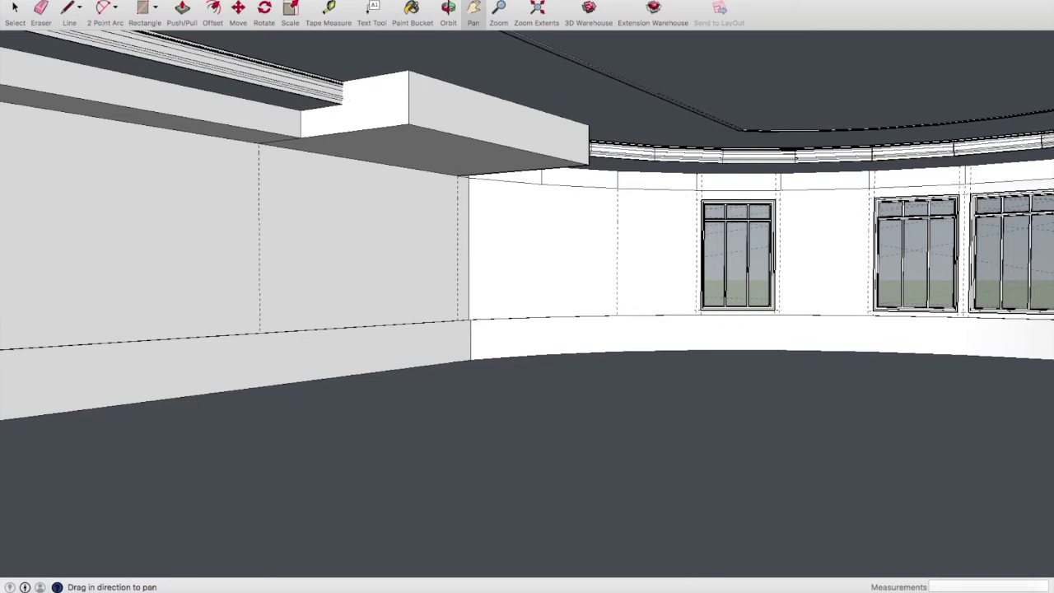
click(95, 0)
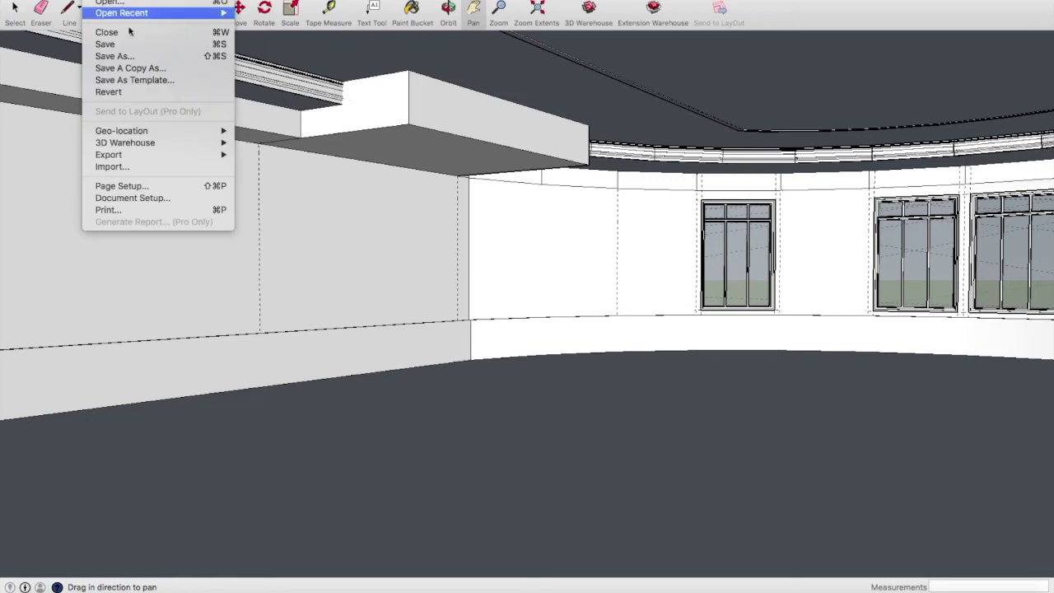
Step: Decline the Share Model prompt and choose Tools > Scale for the tufted panel
click(291, 145)
click(563, 197)
click(97, 0)
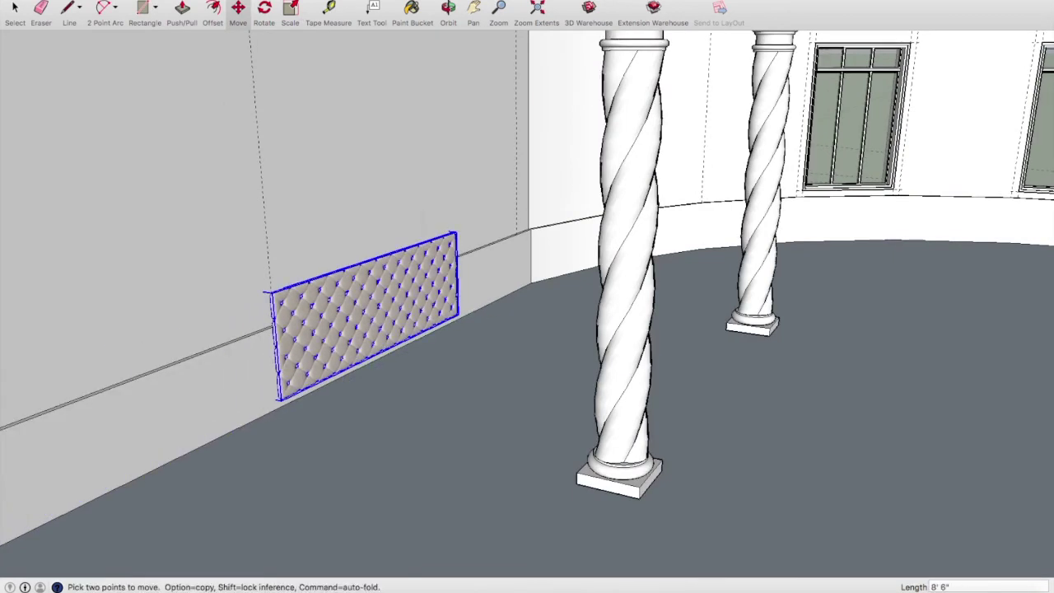
click(263, 0)
click(282, 56)
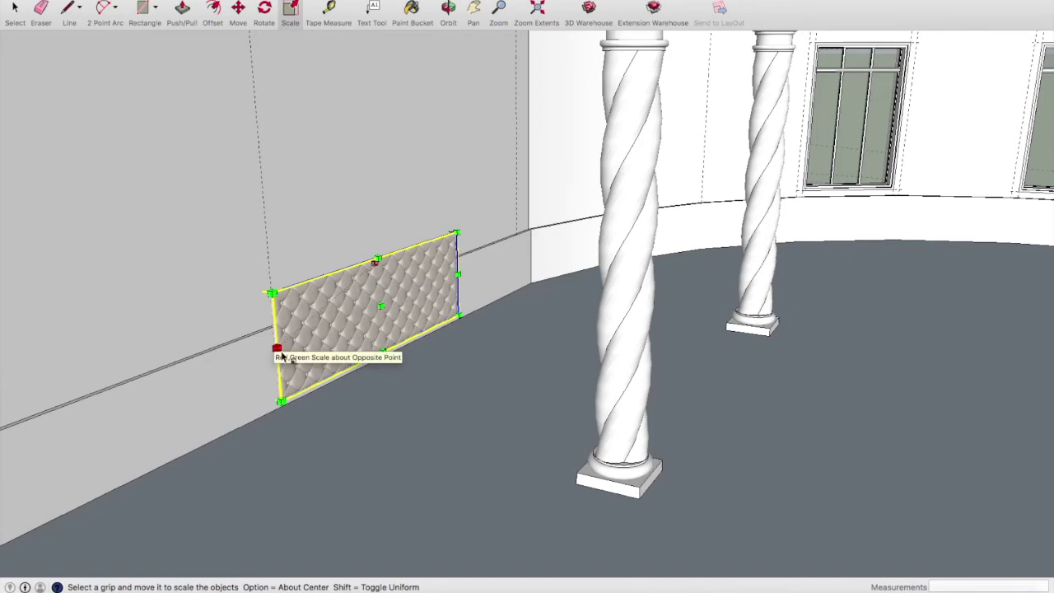
Step: Scale the tufted panel about 1.5 along green so it stretches nearly to the wall's end
scroll(276, 355, up, 1)
scroll(271, 363, up, 1)
scroll(263, 370, up, 2)
scroll(264, 371, up, 2)
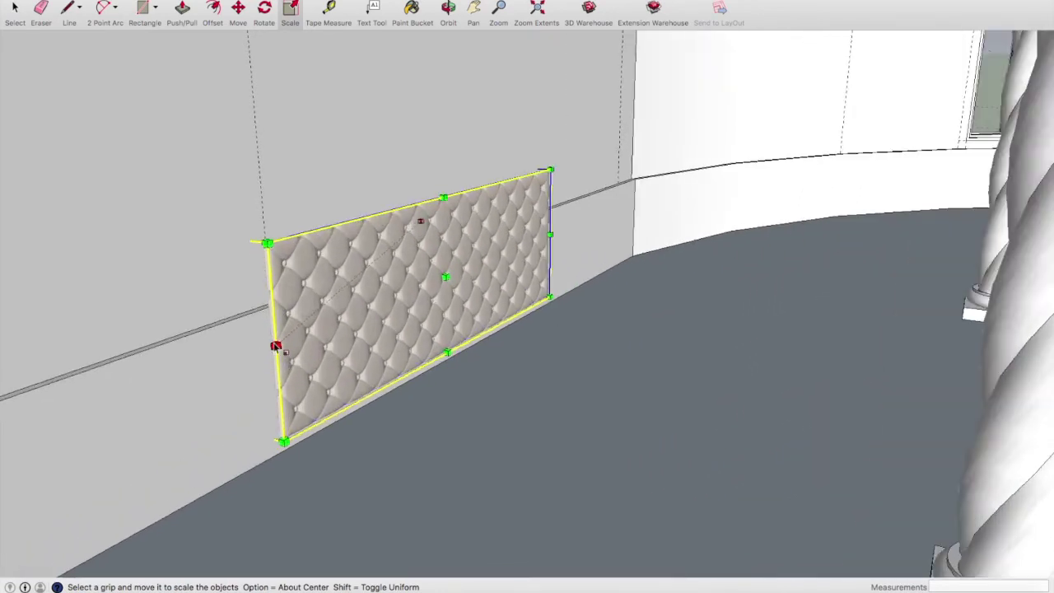
scroll(262, 364, up, 1)
scroll(261, 359, up, 1)
scroll(259, 352, up, 1)
scroll(259, 322, up, 1)
scroll(259, 322, up, 1)
scroll(260, 322, up, 1)
scroll(259, 322, up, 1)
scroll(259, 322, down, 1)
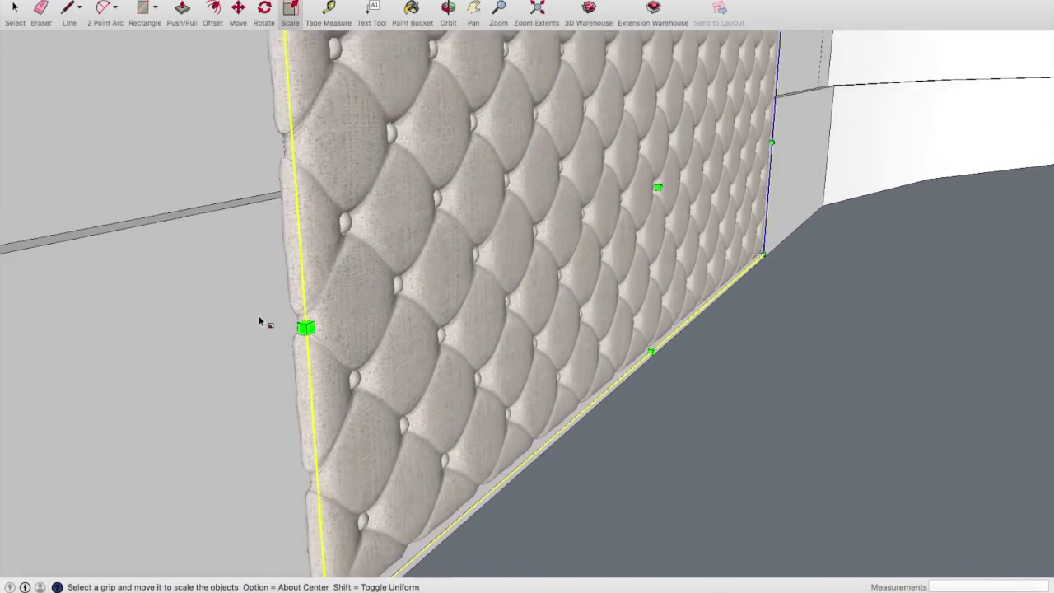
scroll(260, 322, down, 1)
scroll(252, 336, down, 1)
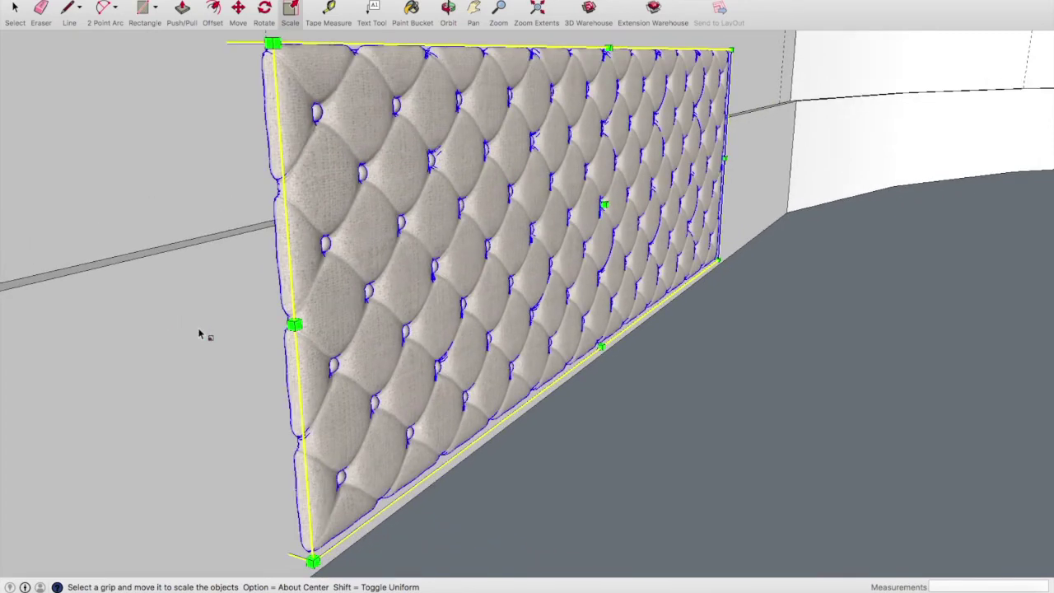
scroll(295, 329, down, 2)
scroll(294, 327, down, 1)
scroll(294, 326, down, 1)
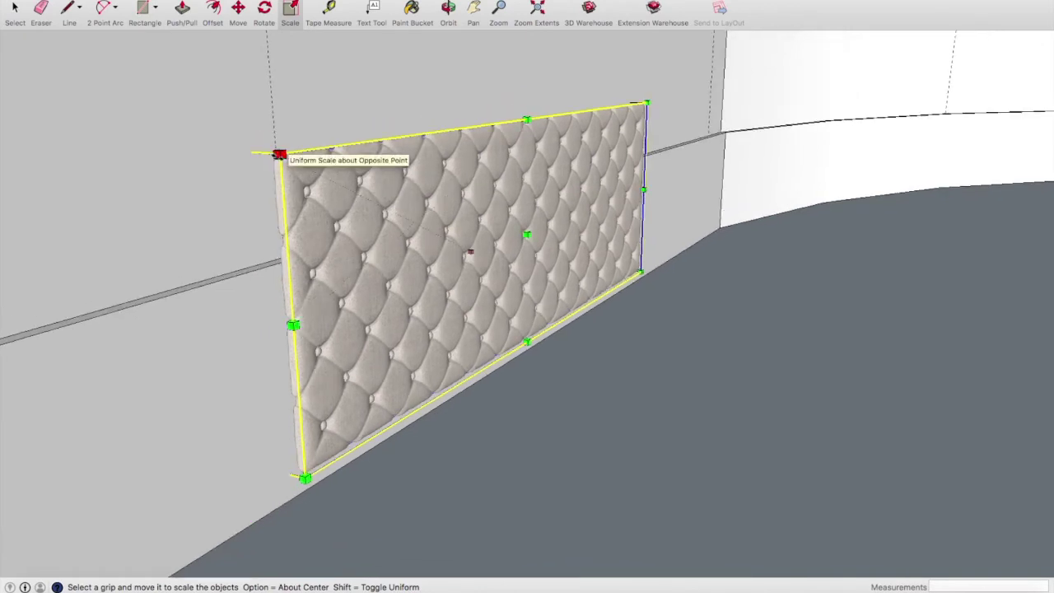
scroll(210, 280, down, 1)
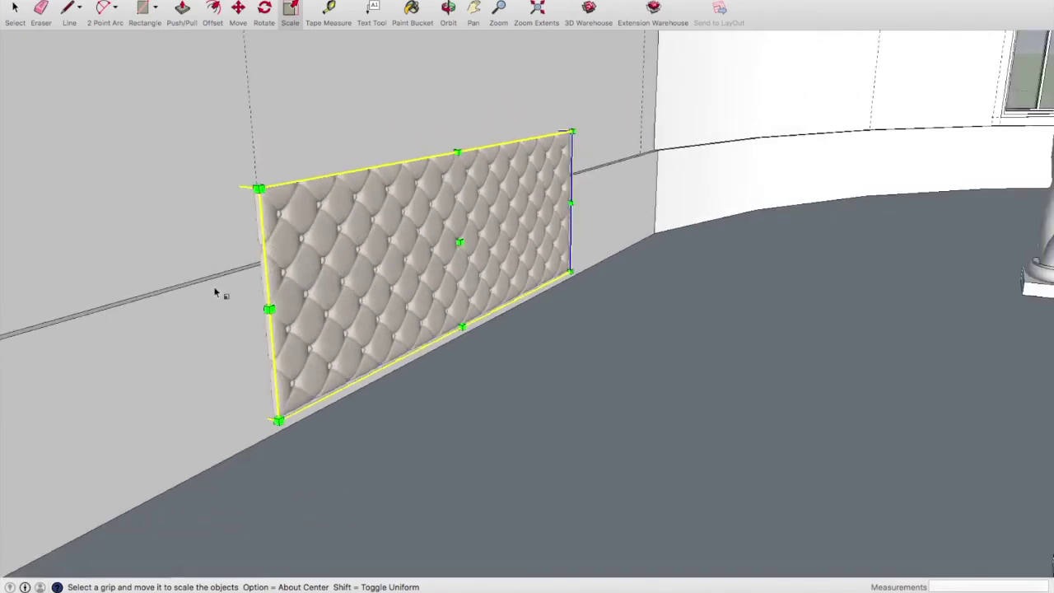
scroll(198, 295, down, 1)
scroll(201, 295, down, 1)
click(182, 290)
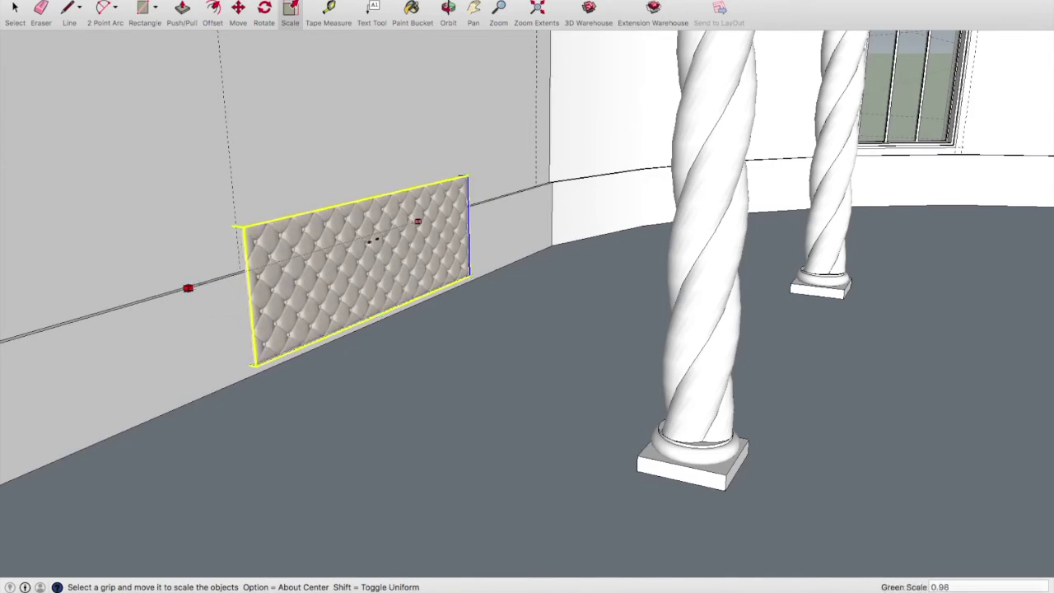
click(420, 228)
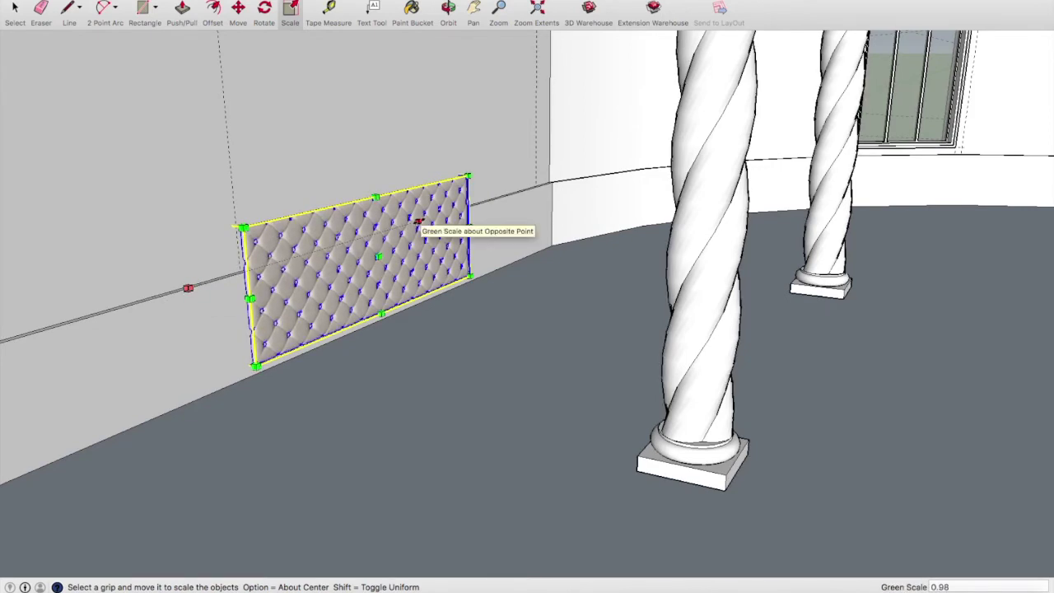
click(469, 227)
text(1.5)
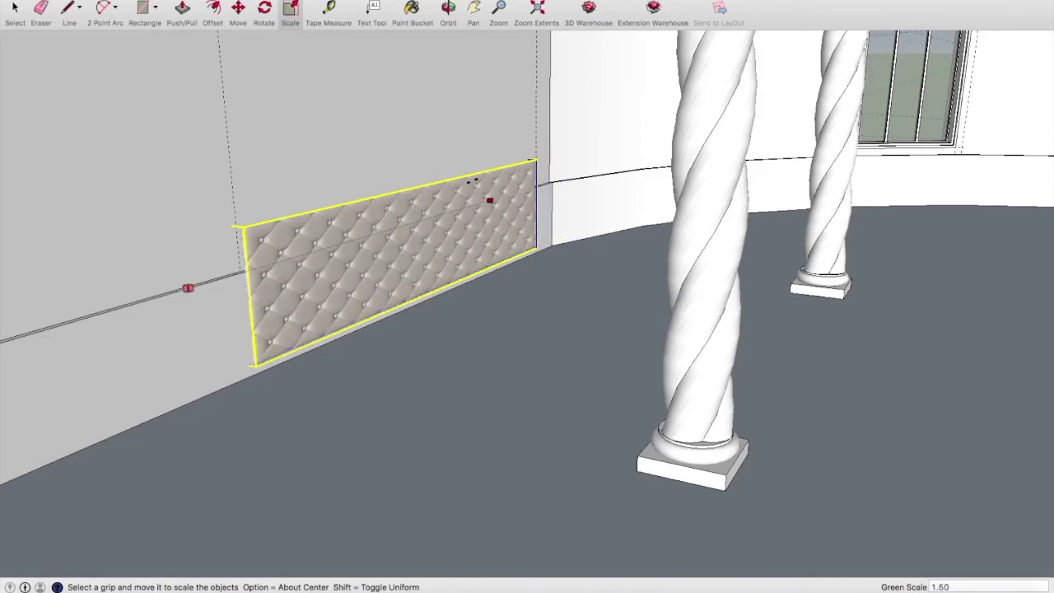
click(490, 200)
click(264, 0)
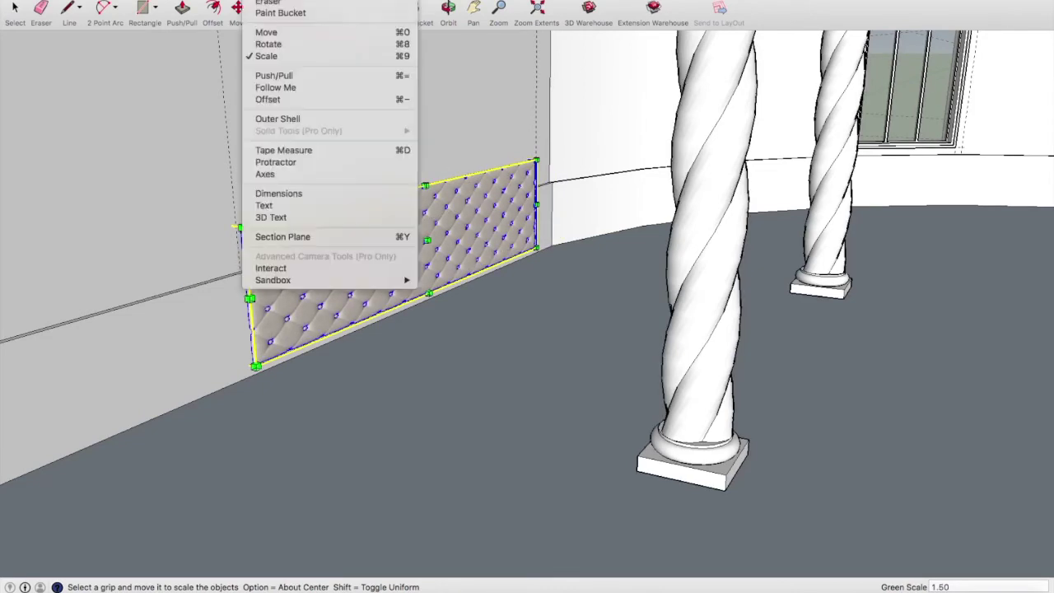
Step: Scale the tufted panel 3.14 along blue so it rises floor to ceiling, then reselect it
click(266, 56)
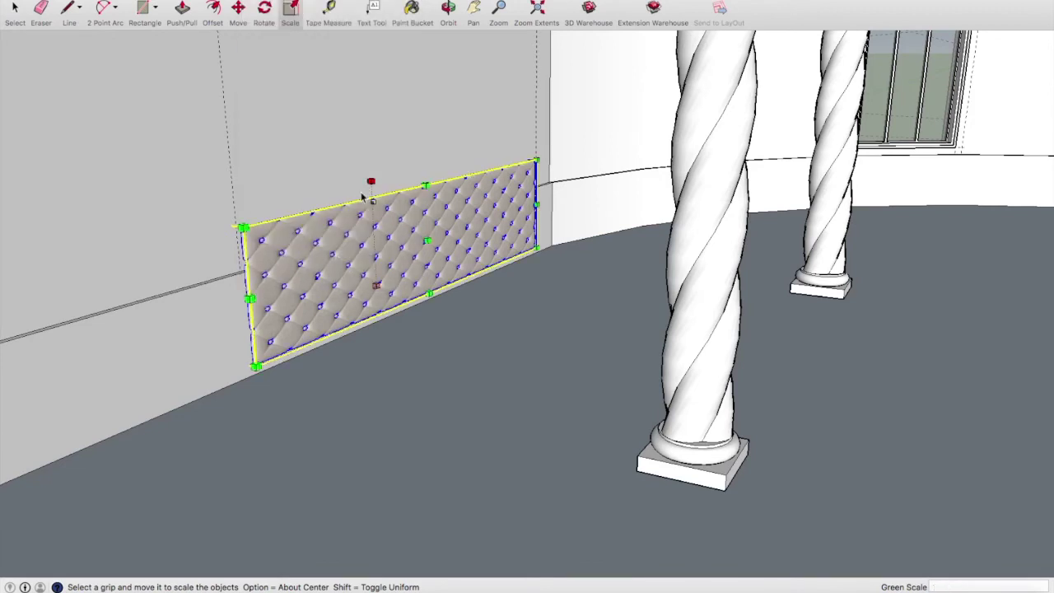
click(371, 182)
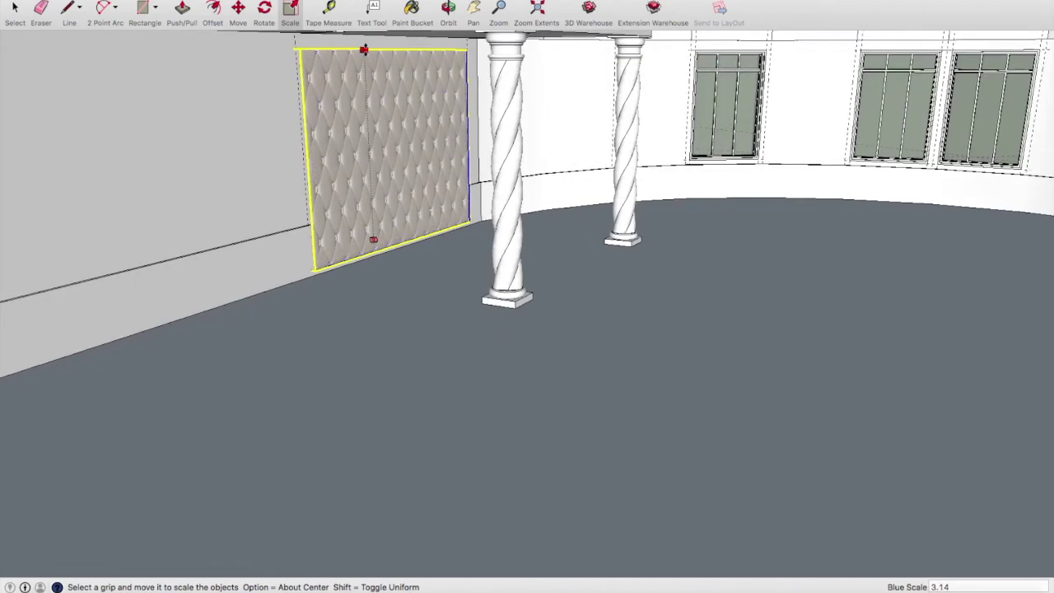
click(366, 53)
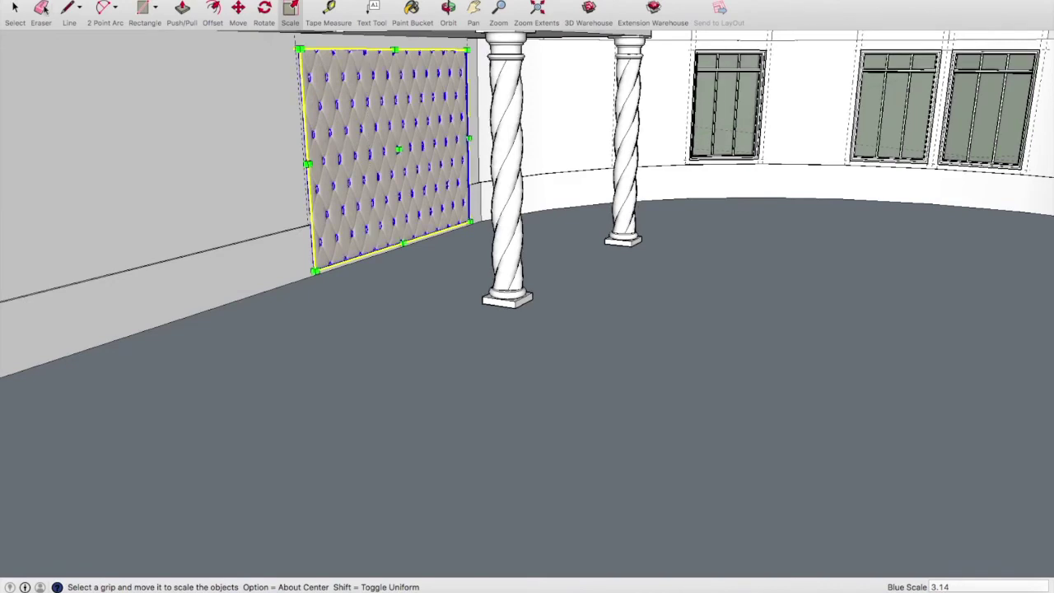
click(17, 8)
click(473, 8)
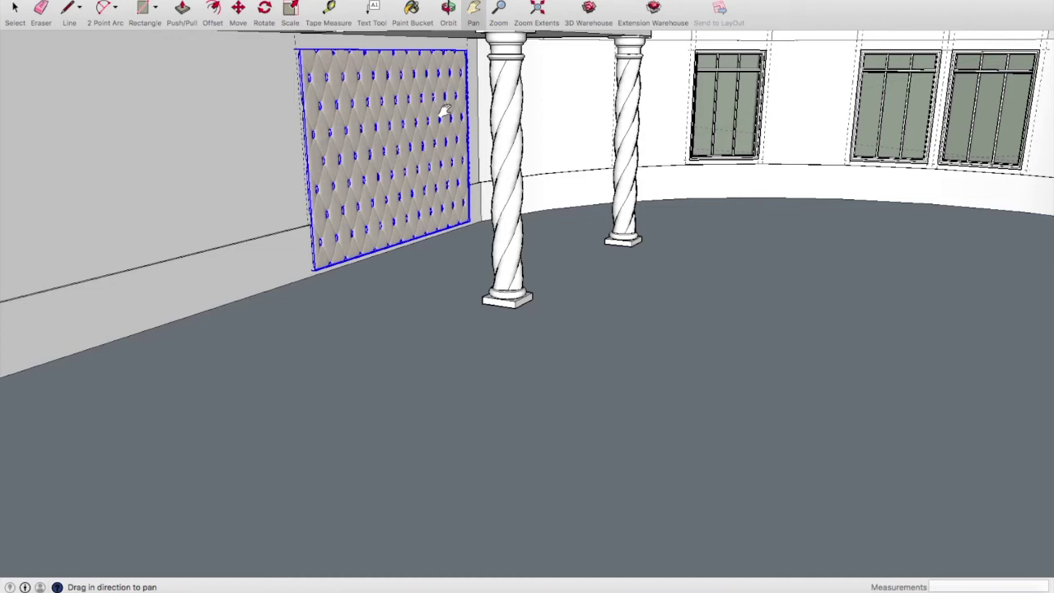
scroll(444, 112, up, 2)
scroll(440, 123, up, 2)
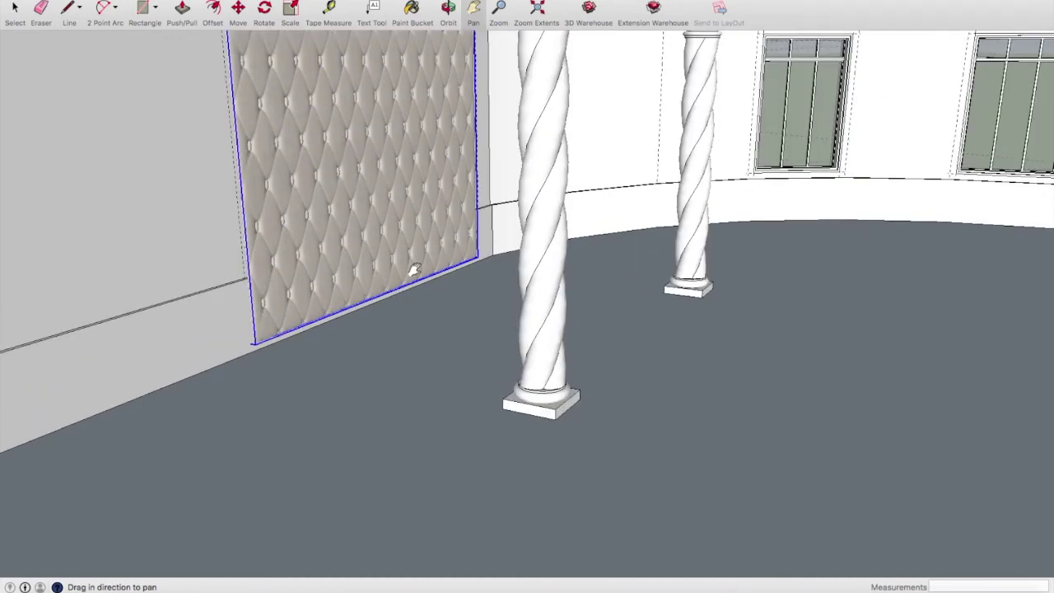
scroll(305, 173, down, 1)
click(16, 10)
click(326, 130)
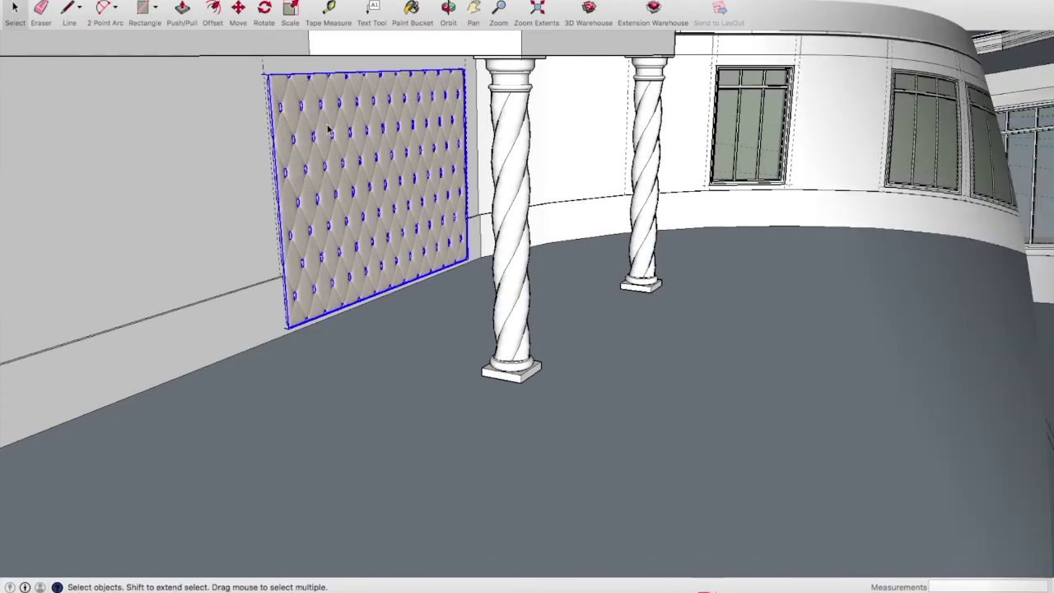
Step: Pan out to the wider room and start an Alt-copy of the lamp nightstand along the wall
scroll(328, 130, down, 5)
shift+middle_drag(449, 86, 509, 144)
mouse_move(508, 145)
mouse_down()
mouse_move(530, 144)
mouse_move(513, 146)
mouse_up()
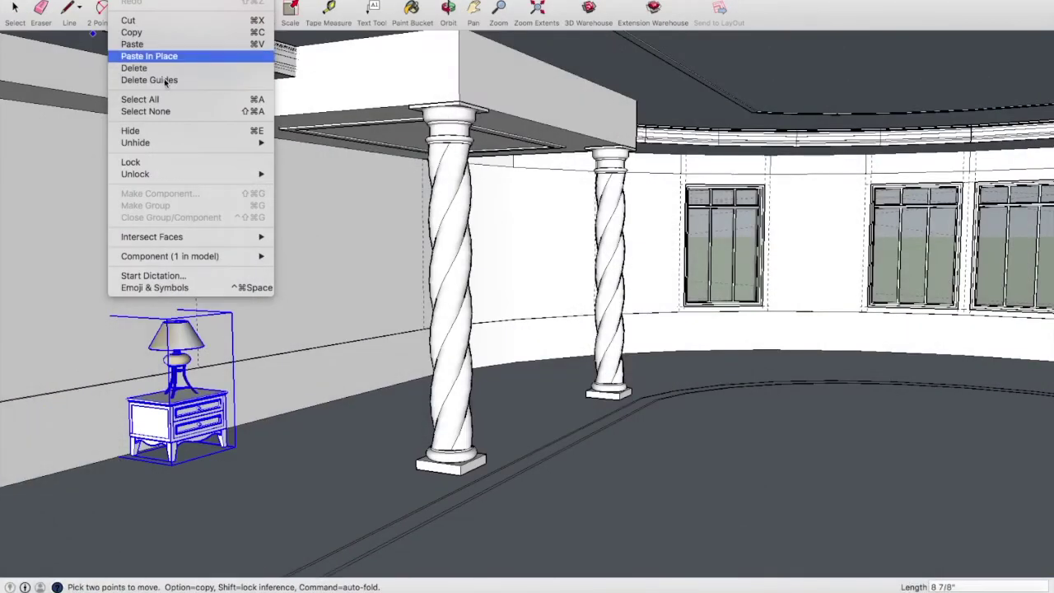
click(118, 54)
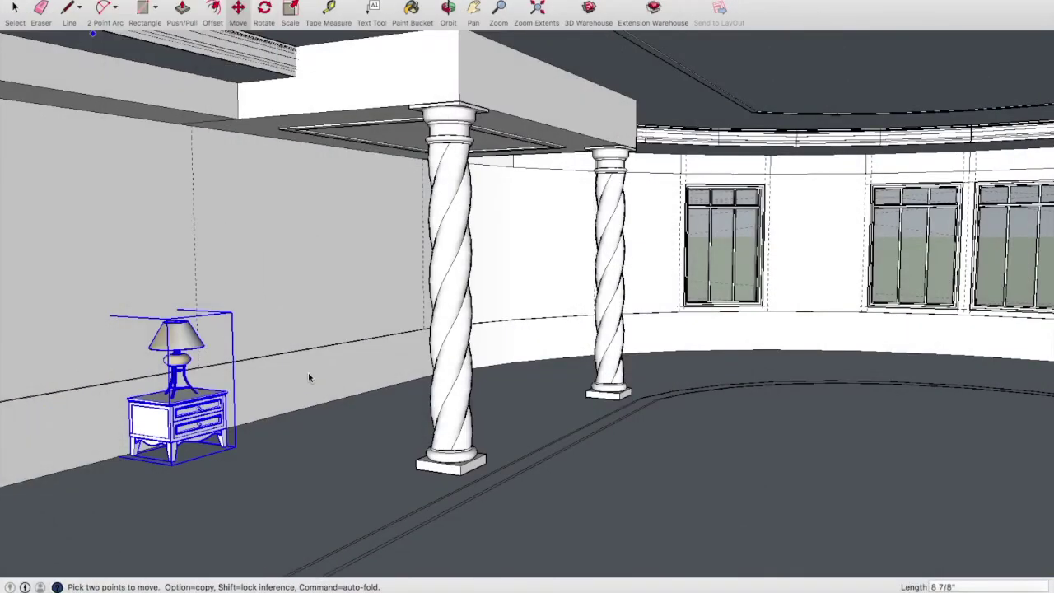
click(92, 463)
key(alt)
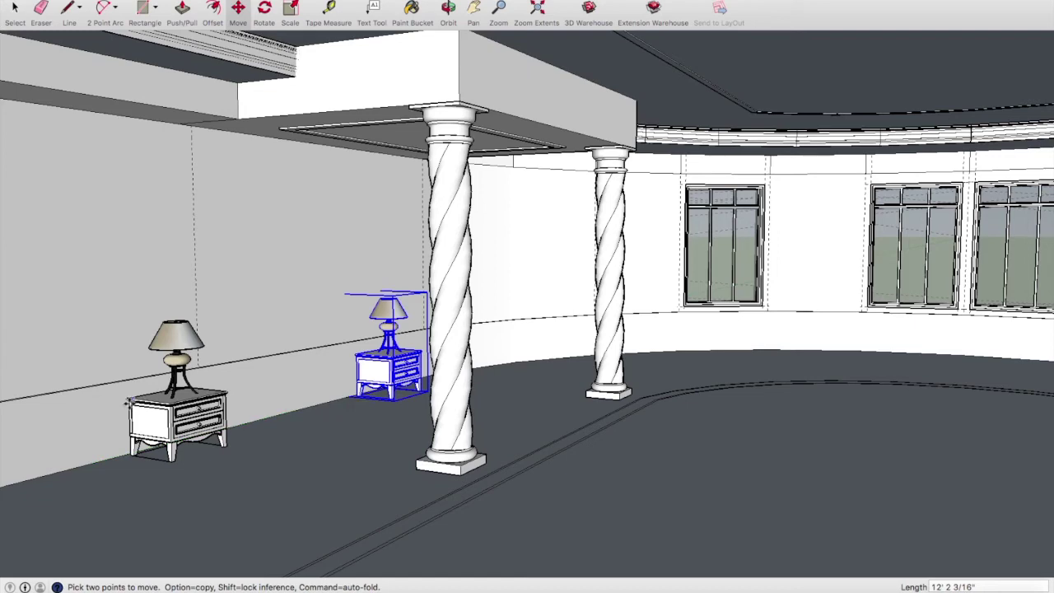
Step: Copy the lamp nightstand about 4' 5 3/4" along the wall beside the front twisted column
scroll(218, 383, up, 2)
scroll(263, 389, up, 2)
click(304, 440)
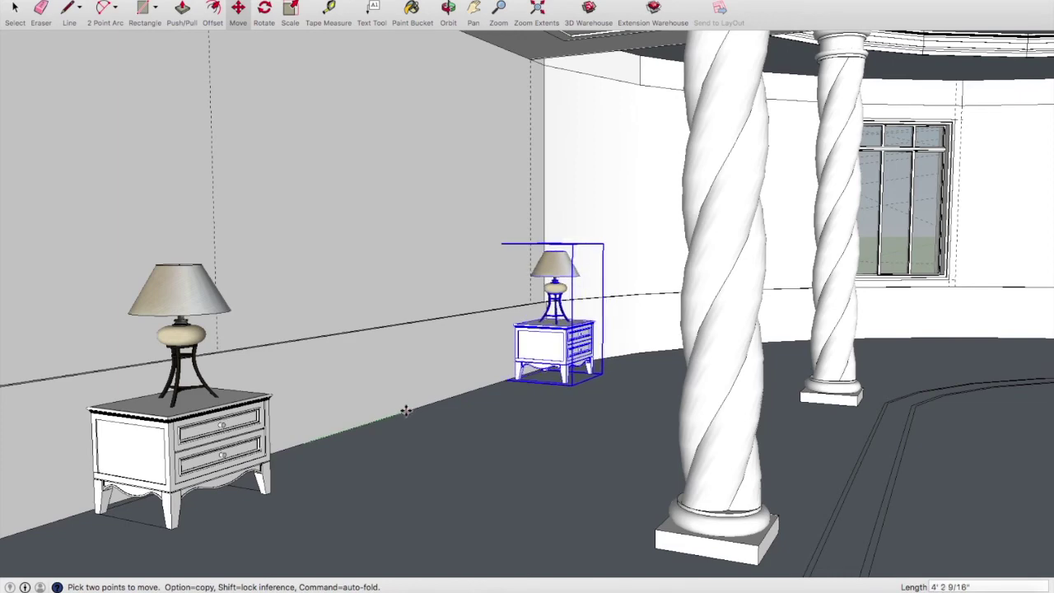
click(407, 406)
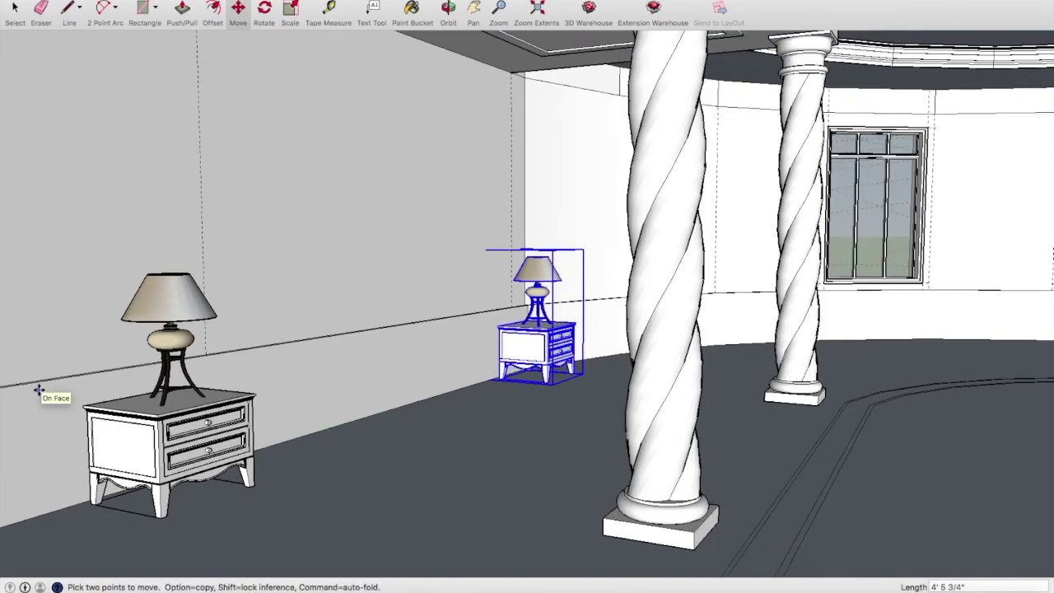
Step: Zoom and pan the room view to frame the copied nightstand by the column
scroll(69, 375, up, 2)
scroll(69, 375, down, 2)
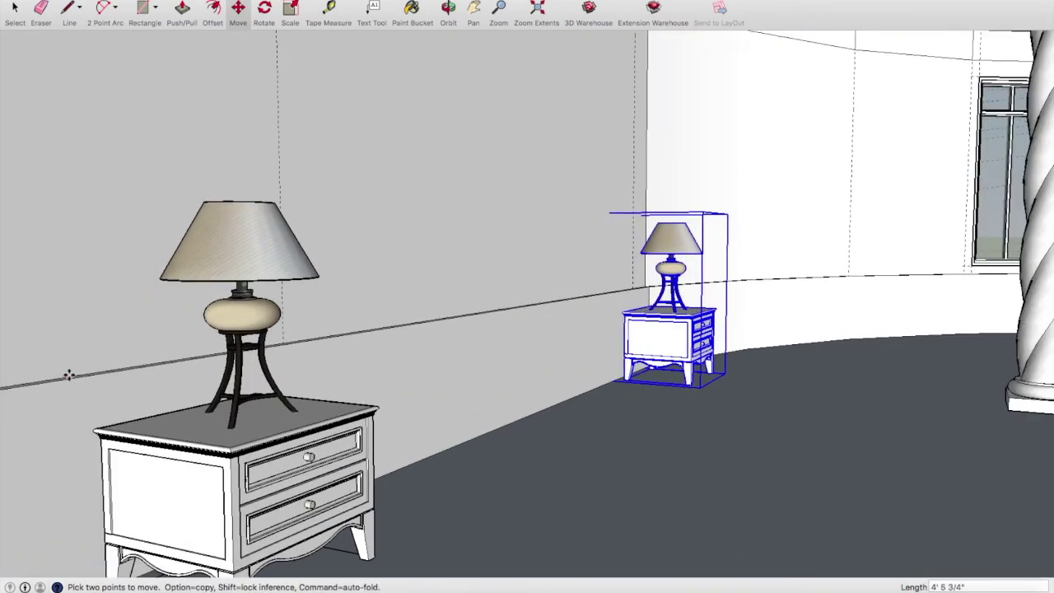
scroll(69, 376, up, 1)
scroll(69, 375, up, 1)
scroll(106, 308, down, 2)
scroll(105, 308, down, 2)
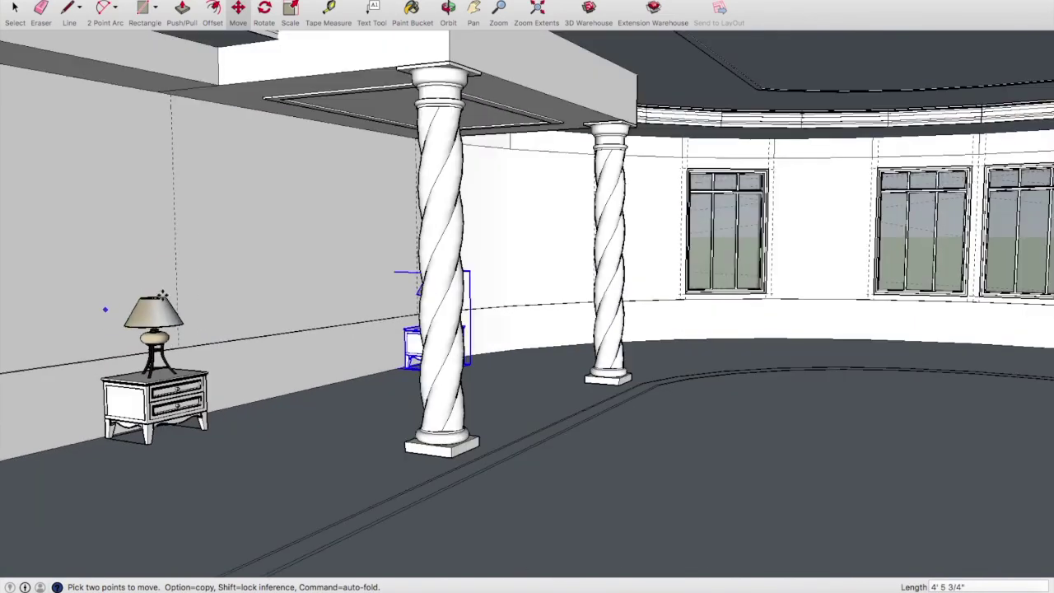
scroll(165, 299, down, 1)
scroll(165, 298, down, 1)
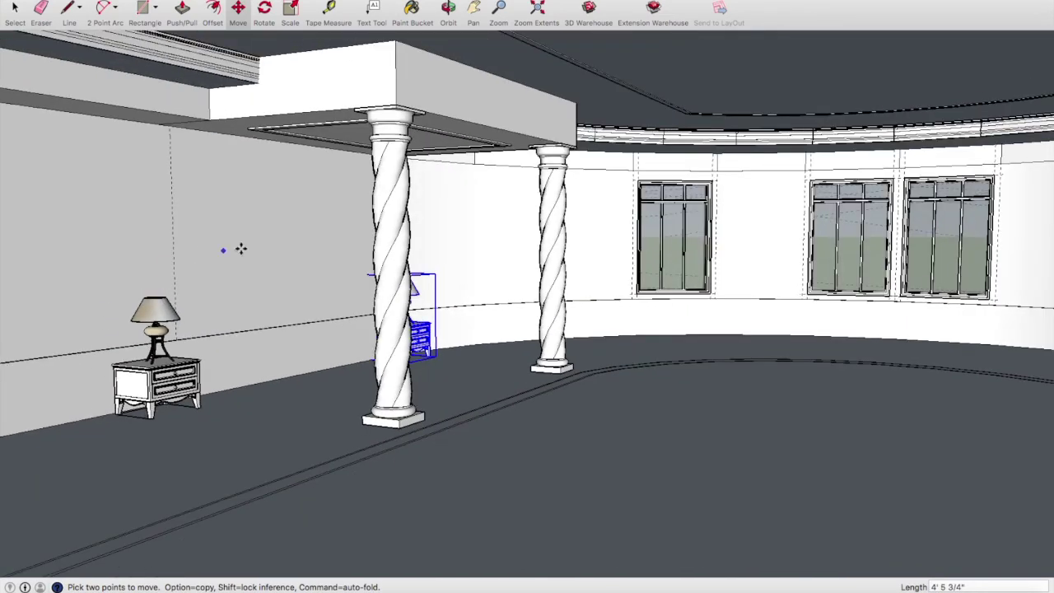
click(475, 10)
mouse_move(511, 178)
mouse_down()
mouse_move(414, 214)
mouse_move(475, 193)
mouse_up()
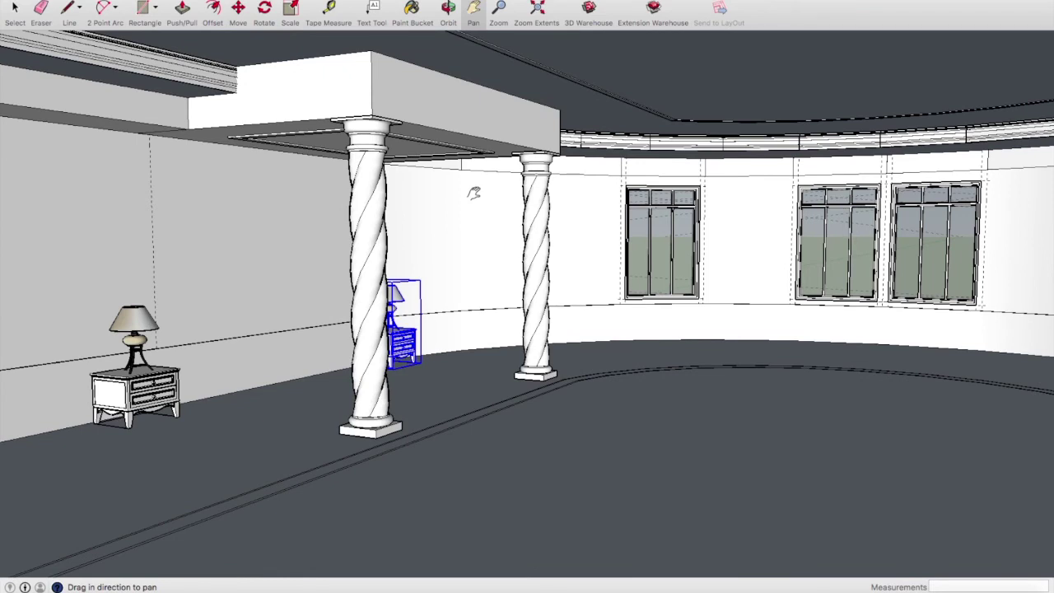
mouse_move(475, 193)
mouse_down()
mouse_move(495, 191)
mouse_move(404, 195)
mouse_up()
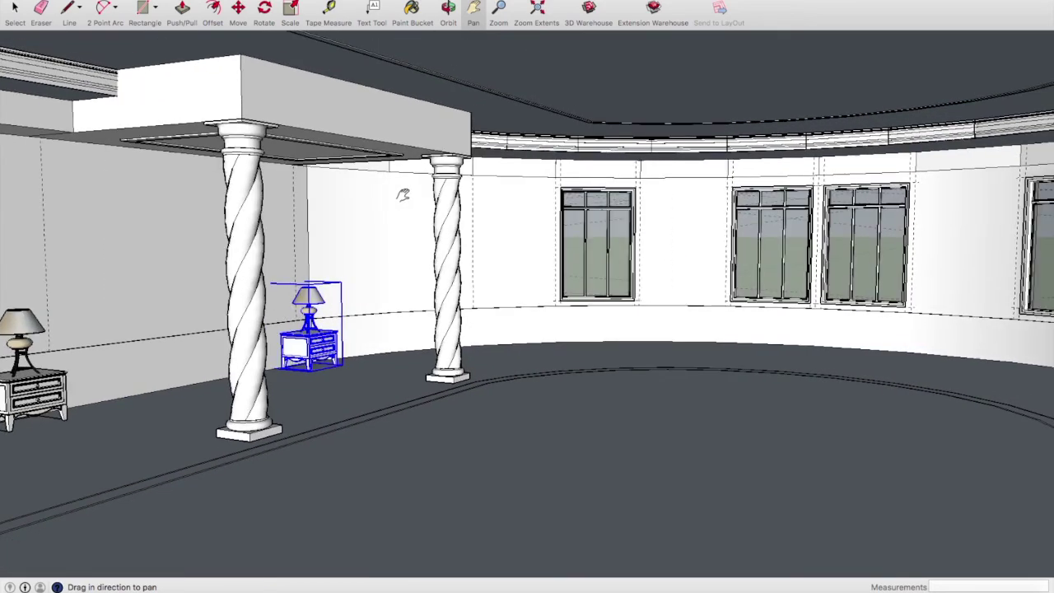
Step: Unhide the canopy bed and tufted headboard with Edit > Unhide > Last, then pan right
click(103, 0)
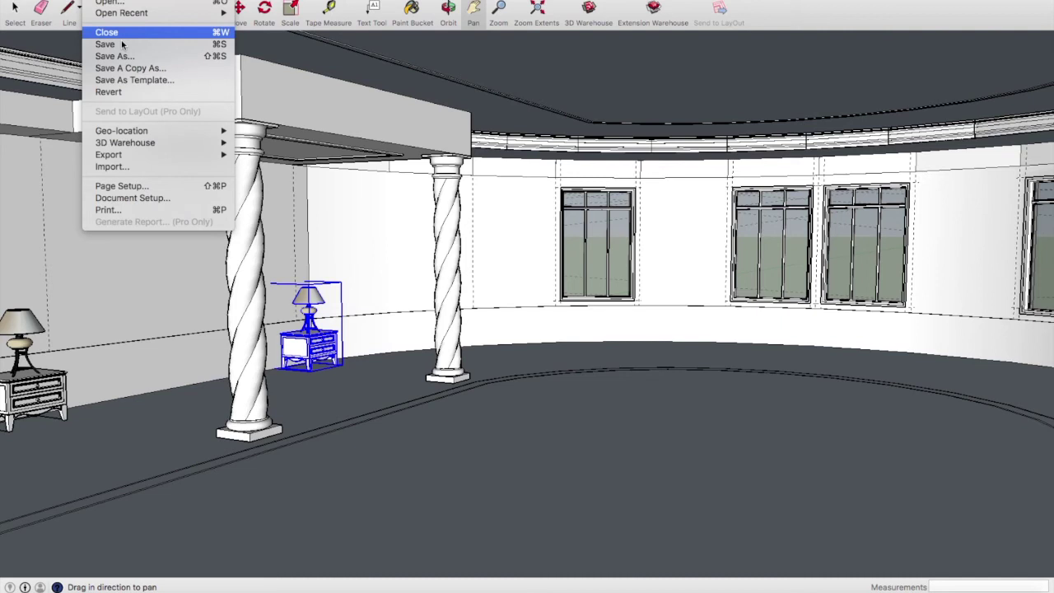
key(Escape)
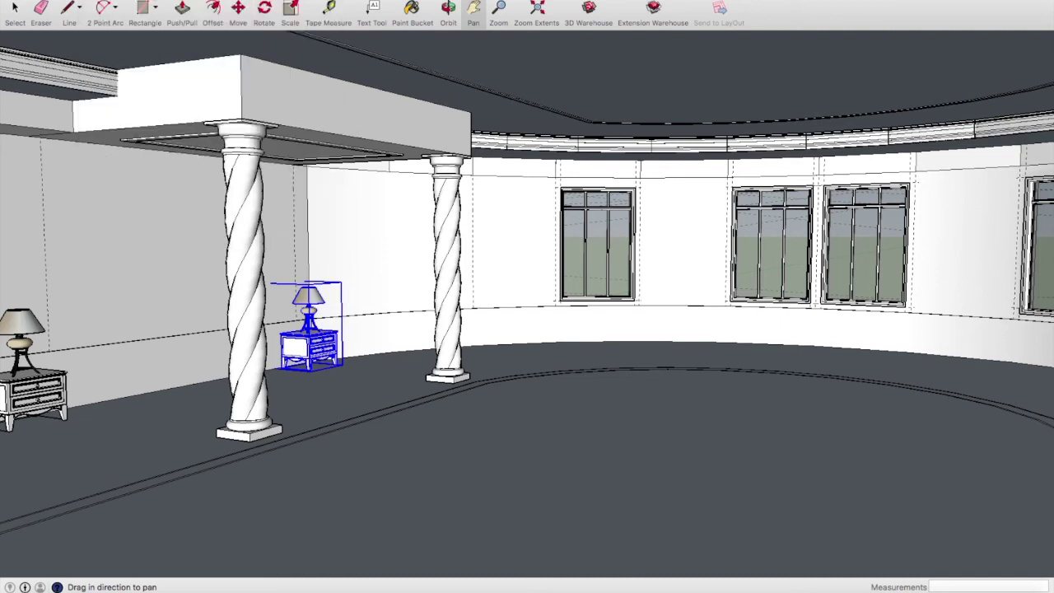
click(123, 0)
mouse_move(135, 142)
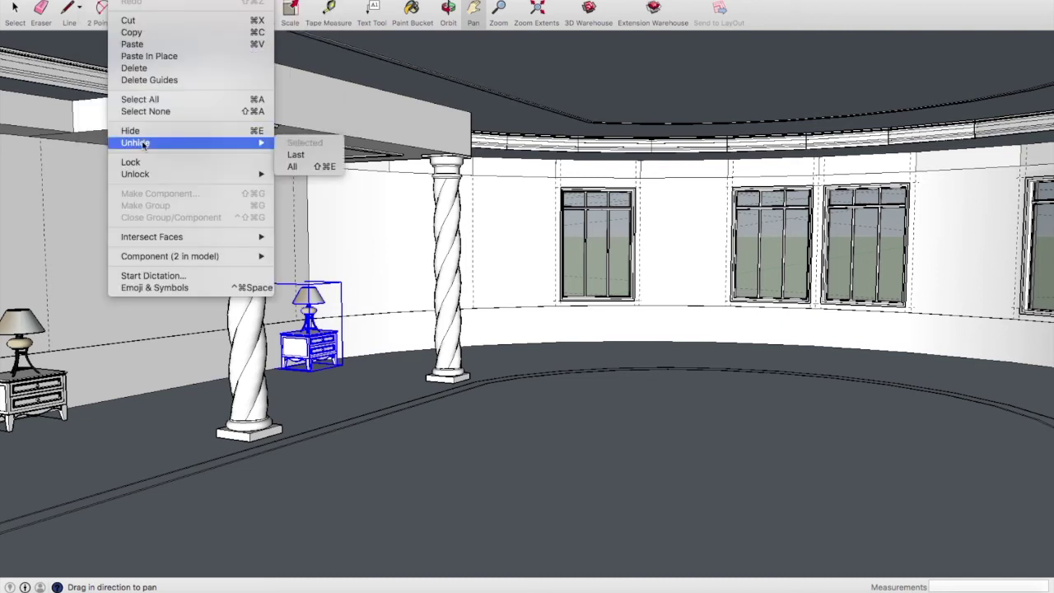
click(297, 155)
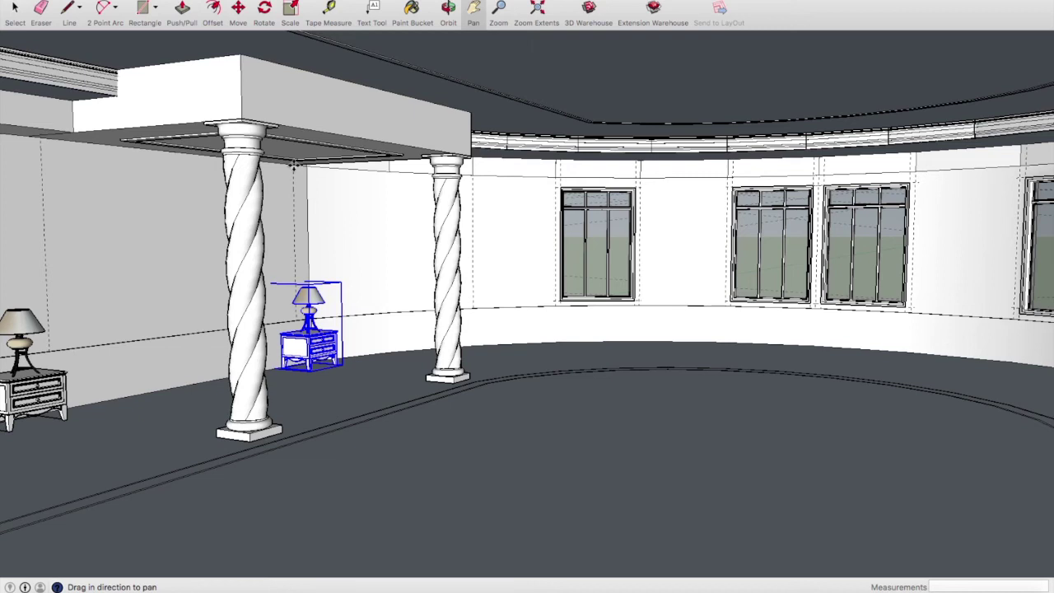
key(ctrl+z)
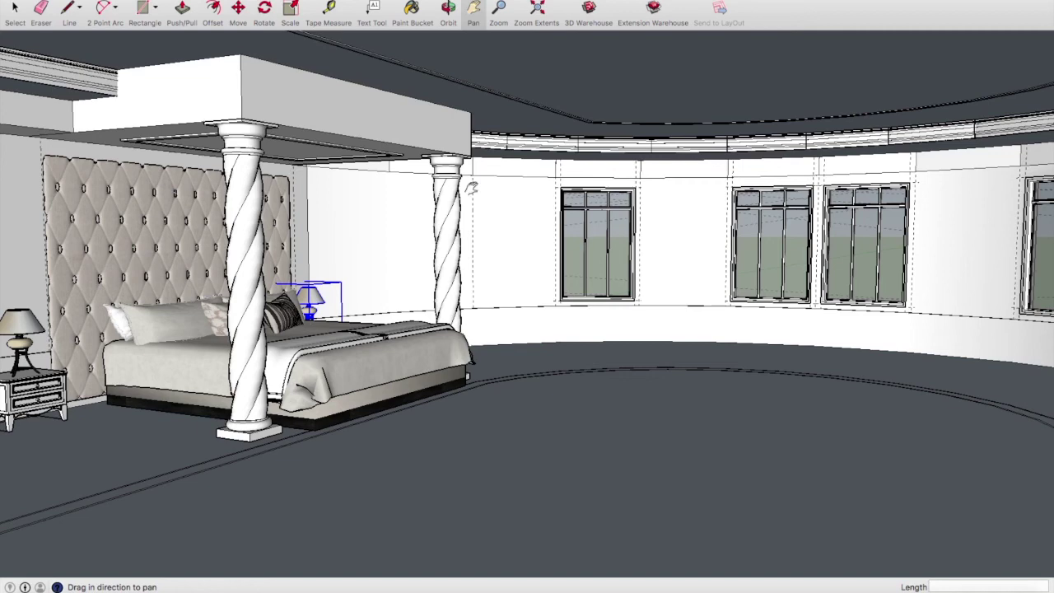
drag(476, 181, 491, 180)
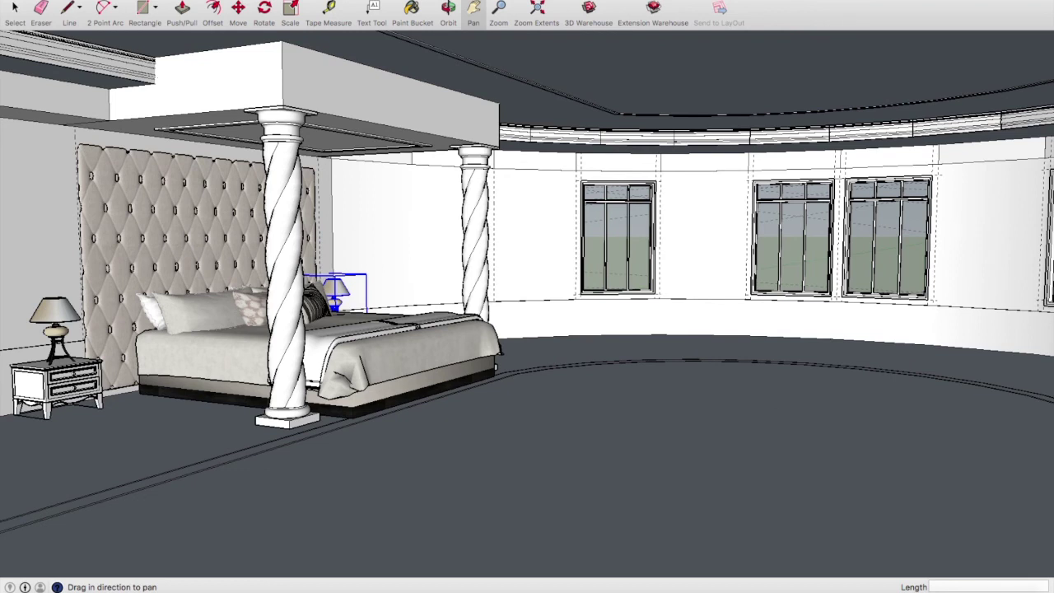
right_click(757, 588)
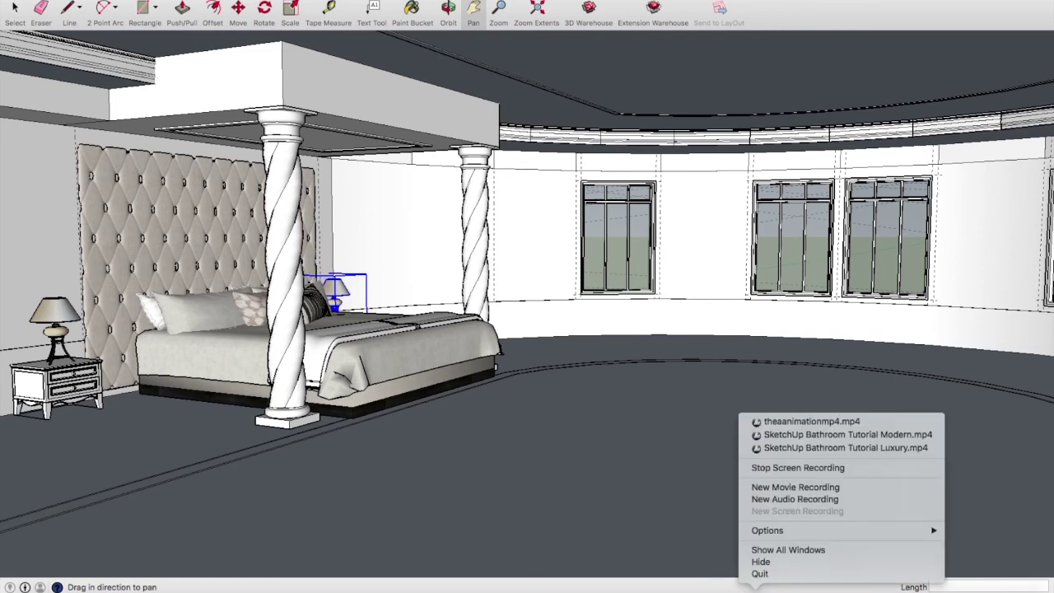
Step: Quit QuickTime Player from the Dock and bring up the Screen Recording save prompt
click(760, 574)
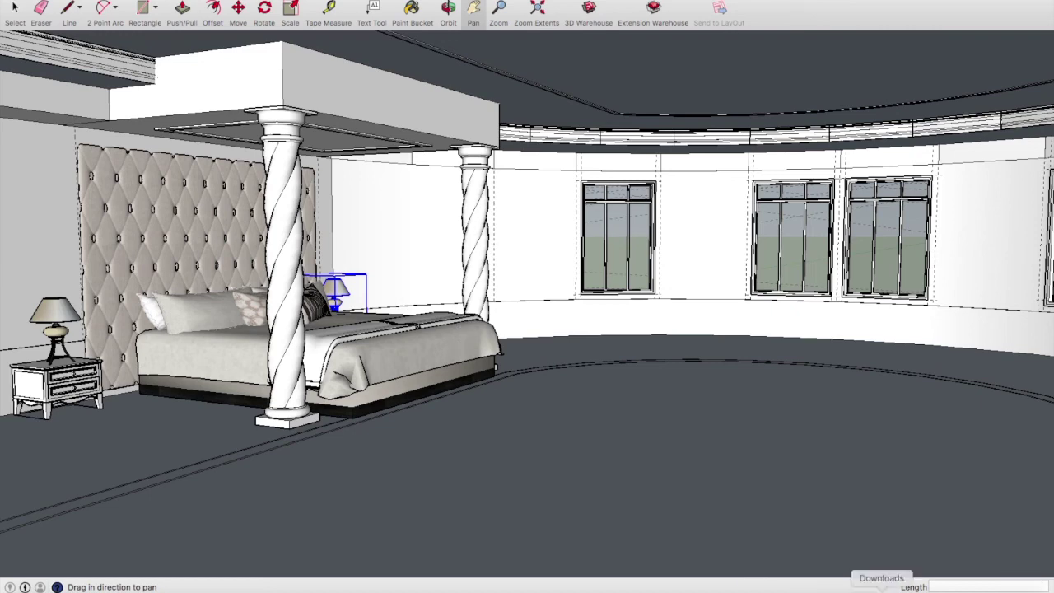
click(953, 581)
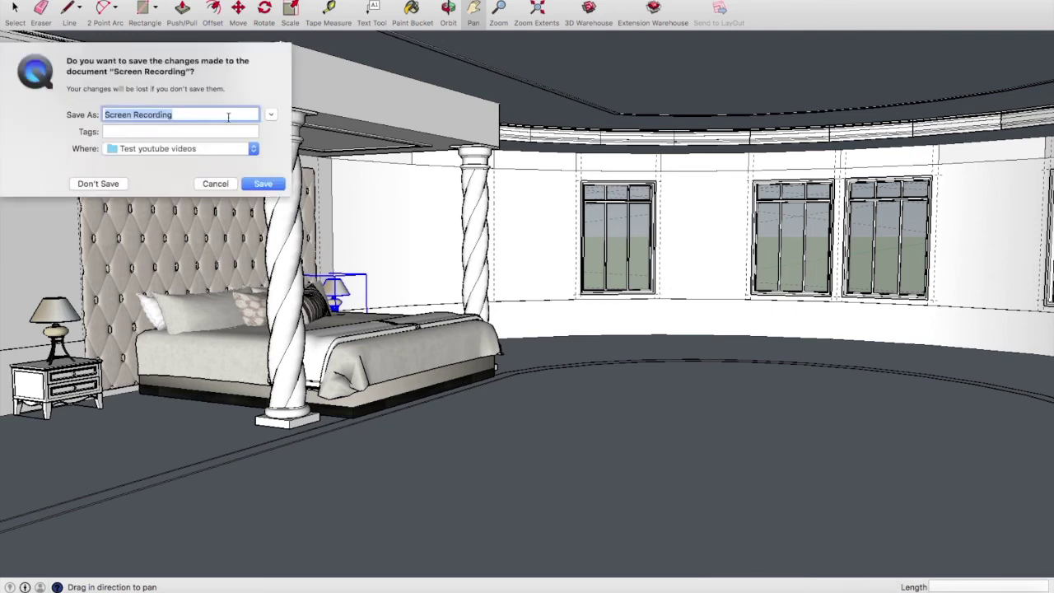